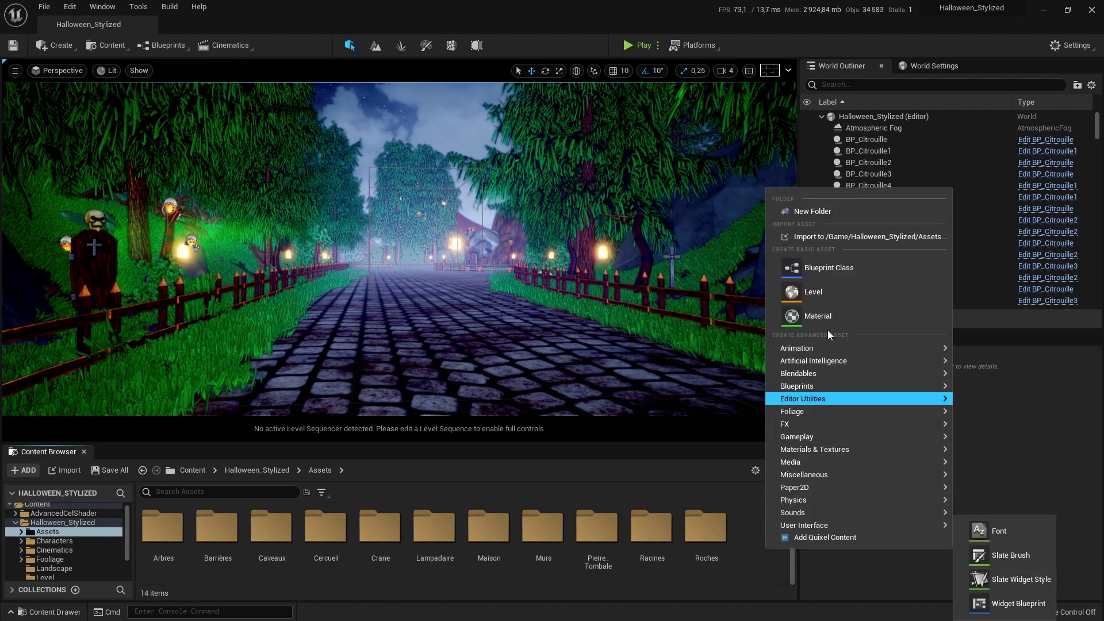
Step: Create a folder named Lune inside the Assets folder and open it
{"action": "left_click", "coordinate": [833, 219]}
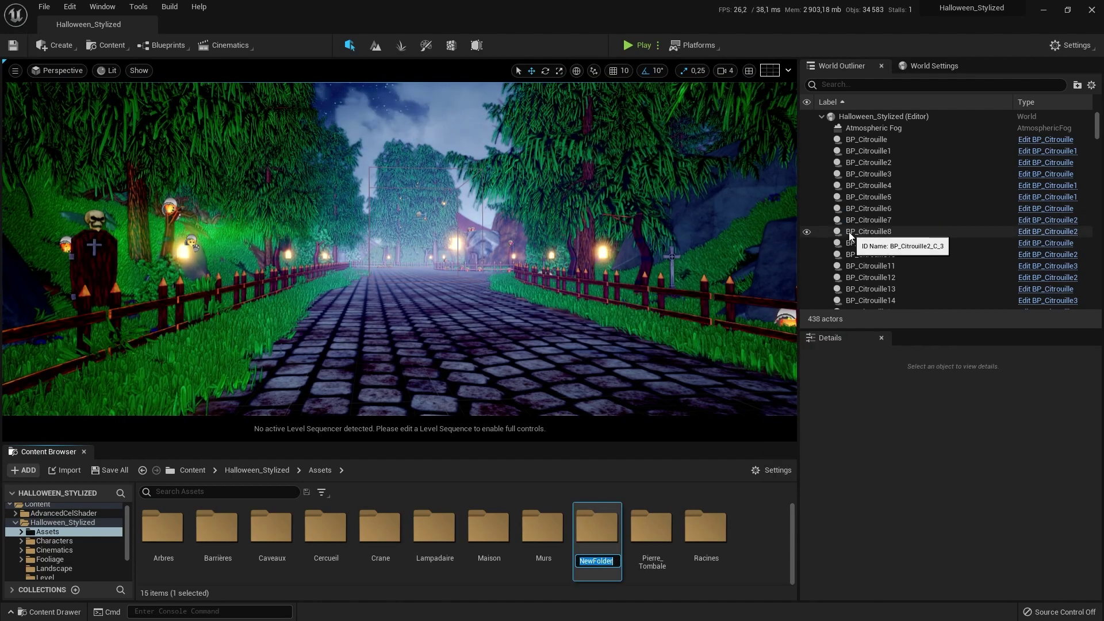
{"action": "type", "text": "Lune"}
{"action": "key", "text": "Return"}
{"action": "double_click", "coordinate": [503, 537]}
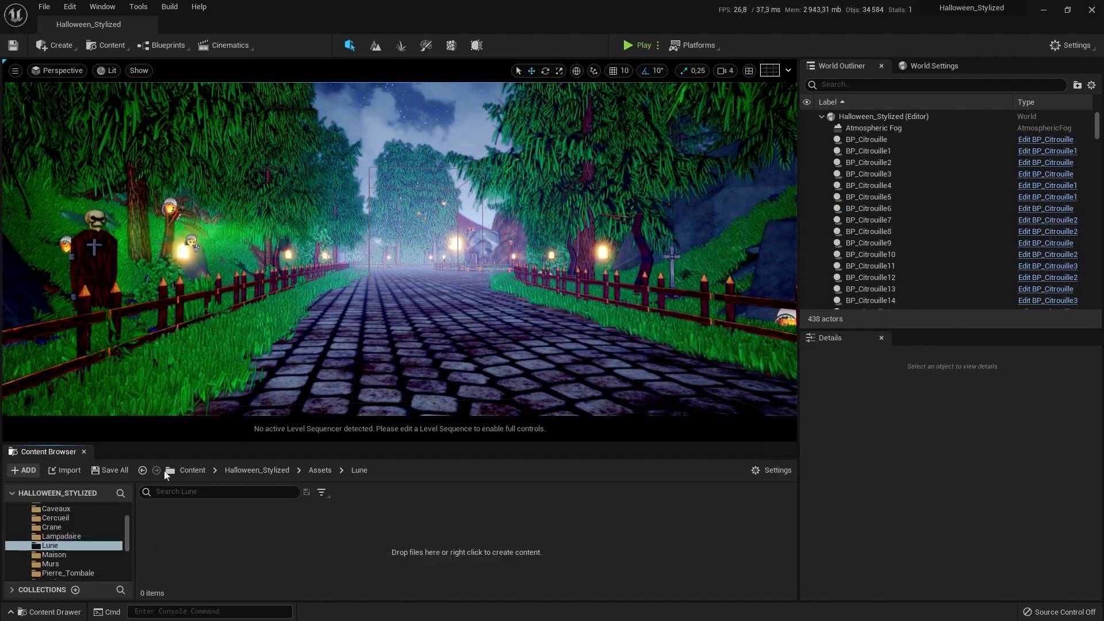
Step: Try to import SM_Lune.fbx from the Ressources Halloween Stylized/01 - Blend/Export/Unreal folder into the Lune folder
{"action": "left_click", "coordinate": [65, 470]}
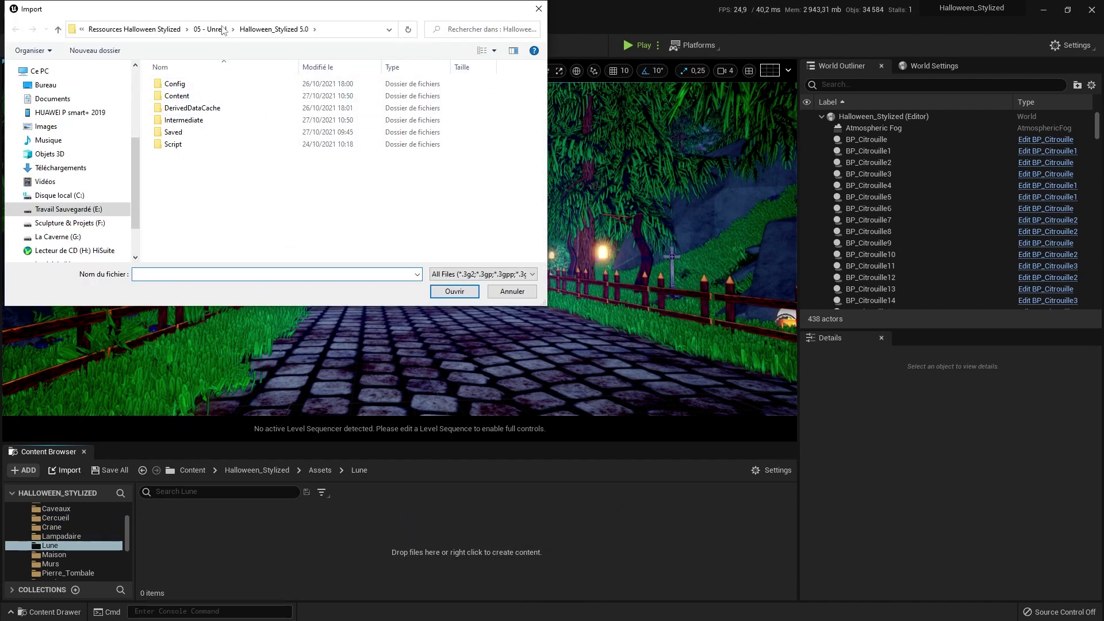
{"action": "left_click", "coordinate": [217, 30]}
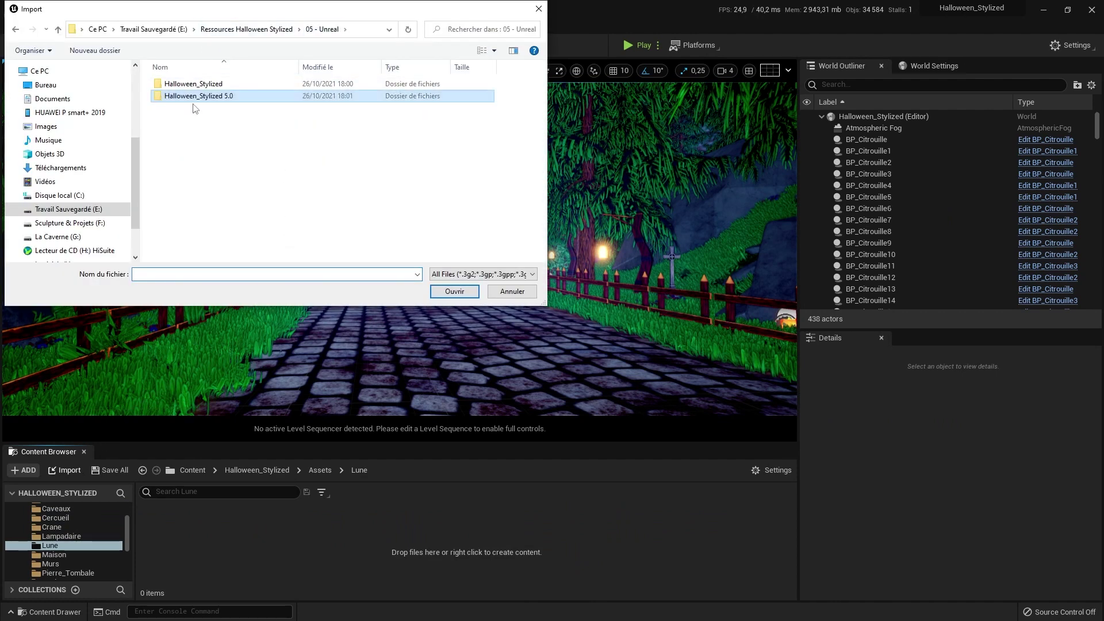
{"action": "left_click", "coordinate": [79, 209]}
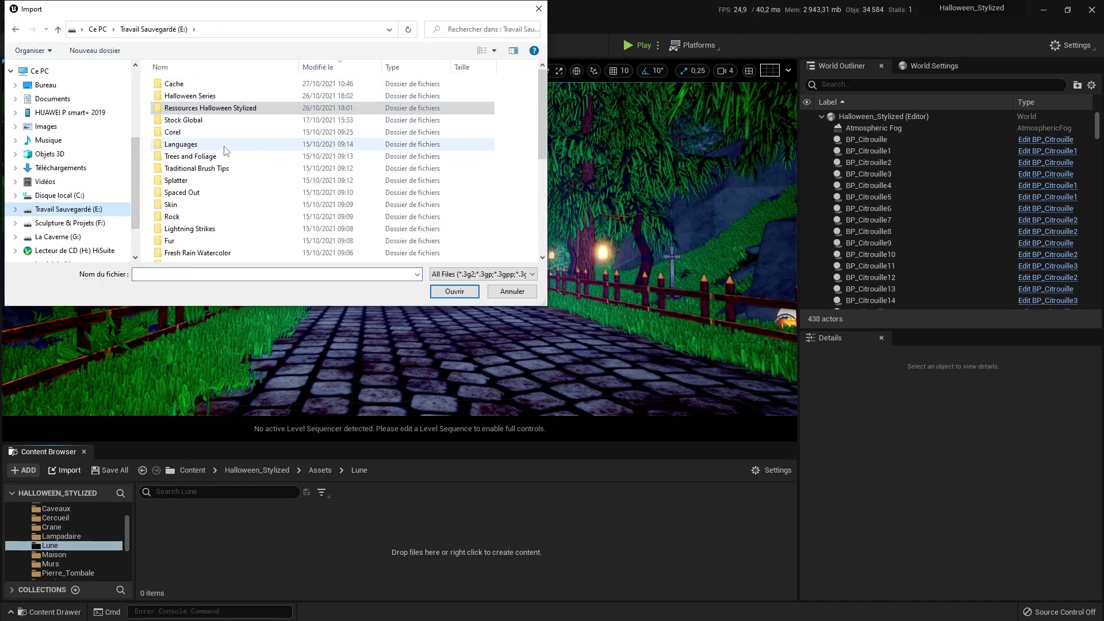
{"action": "double_click", "coordinate": [235, 108]}
{"action": "double_click", "coordinate": [196, 84]}
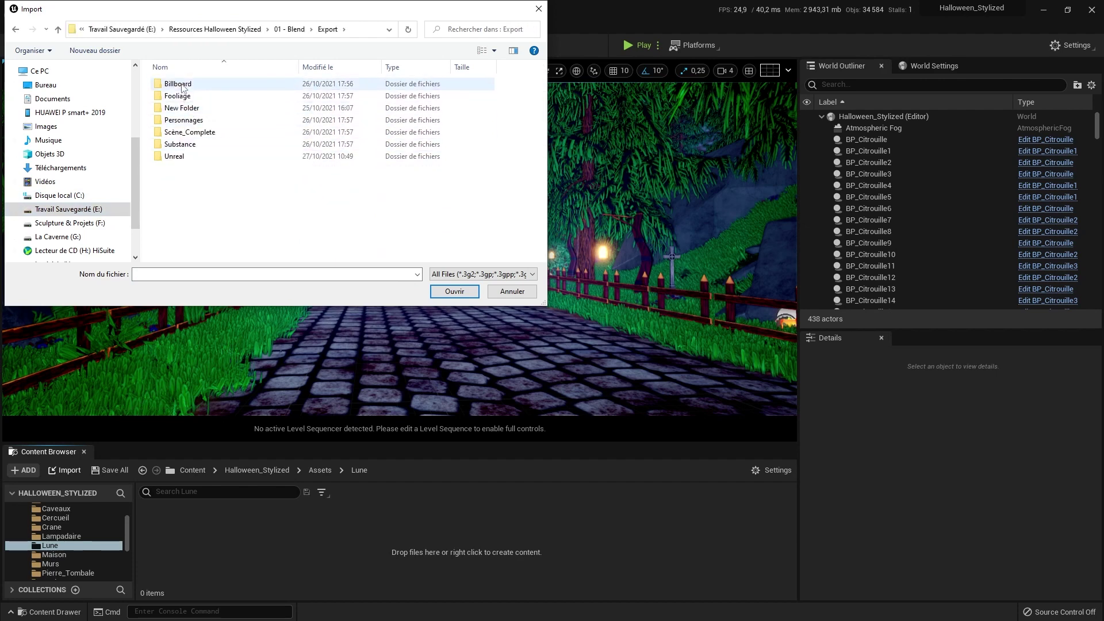
{"action": "double_click", "coordinate": [182, 145]}
{"action": "left_click", "coordinate": [247, 29]}
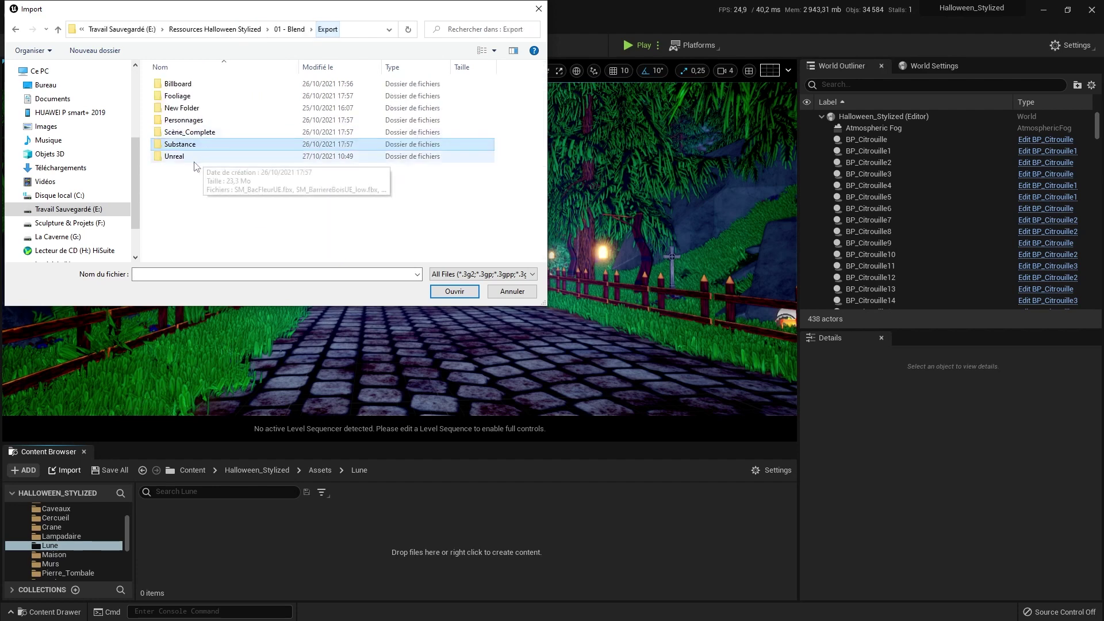
{"action": "double_click", "coordinate": [185, 144]}
{"action": "scroll", "coordinate": [262, 163], "scroll_direction": "down", "scroll_amount": 1}
{"action": "double_click", "coordinate": [263, 160]}
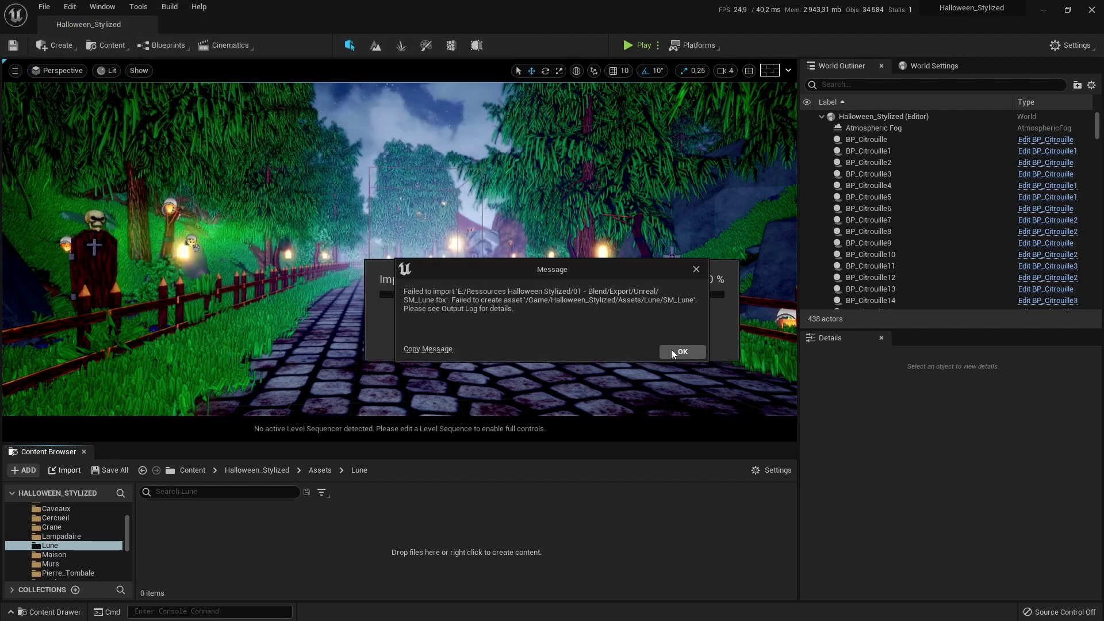
{"action": "left_click", "coordinate": [681, 352]}
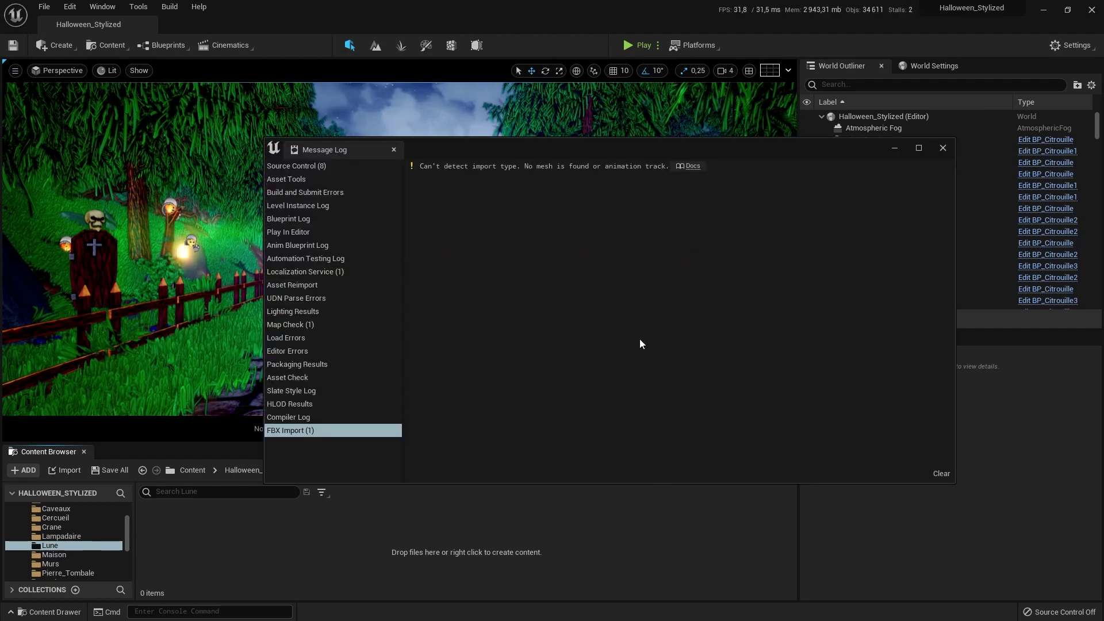
{"action": "left_click", "coordinate": [943, 148]}
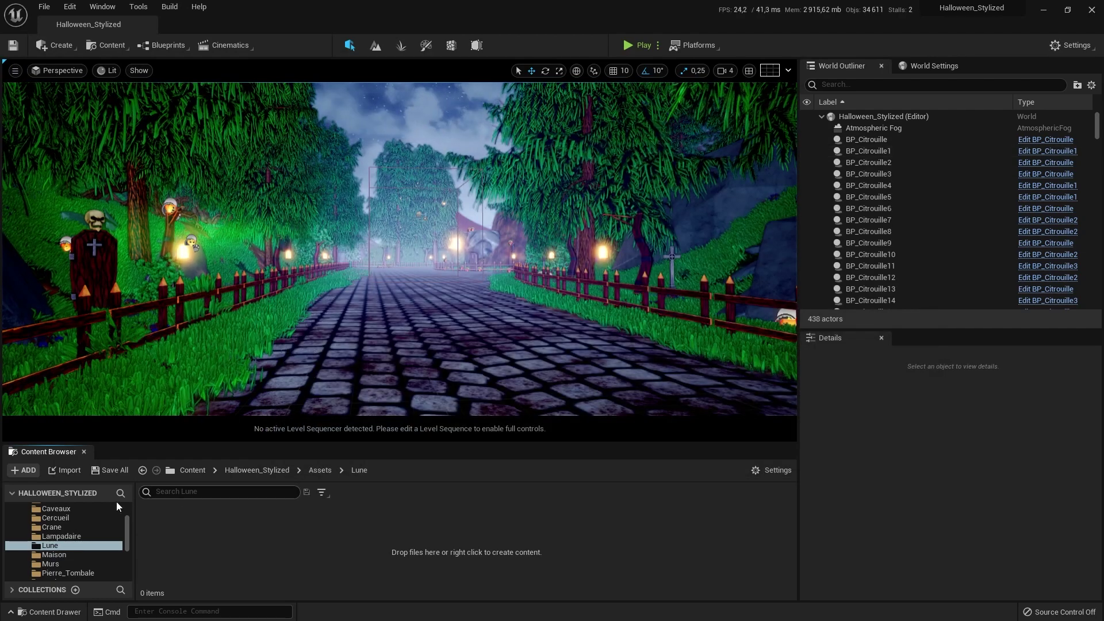
Step: Retry the import of SM_Lune.fbx into the Lune folder and dismiss the resulting messages
{"action": "left_click", "coordinate": [65, 469]}
{"action": "double_click", "coordinate": [202, 192]}
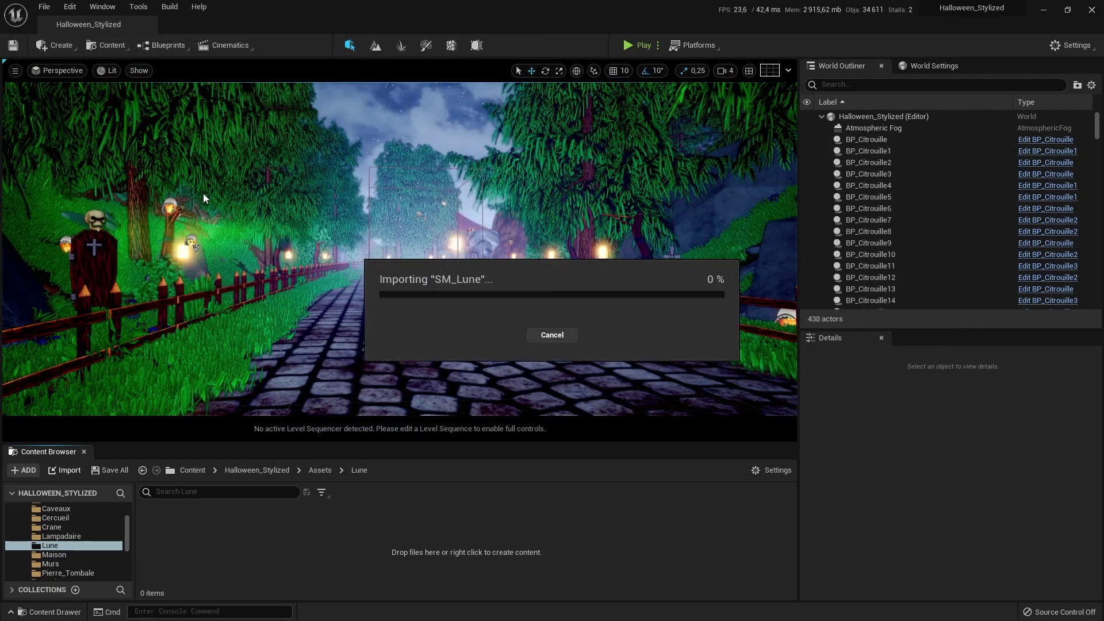
{"action": "left_click", "coordinate": [692, 351]}
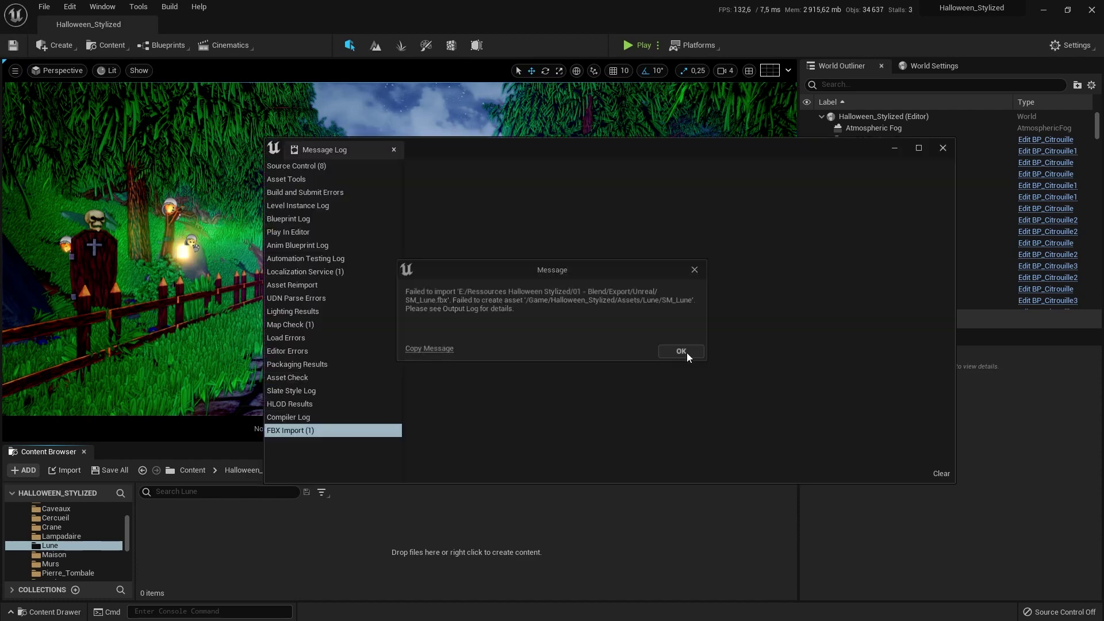
{"action": "left_click", "coordinate": [943, 151]}
Step: Find Blender on the computer and launch it
{"action": "key", "text": "super"}
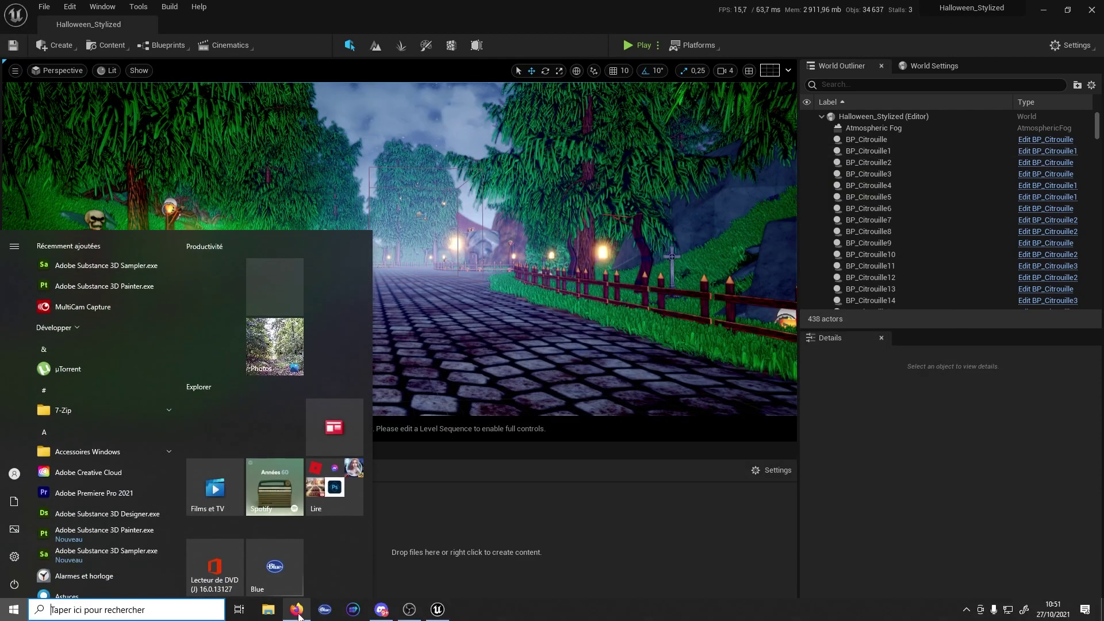
{"action": "left_click", "coordinate": [197, 610]}
{"action": "type", "text": "blender"}
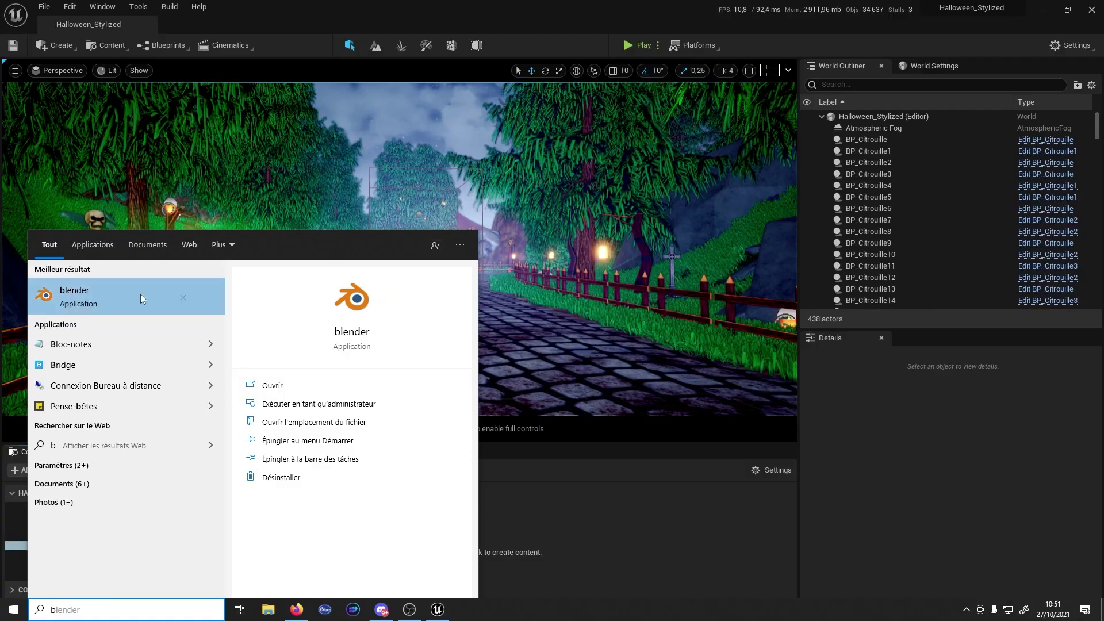
{"action": "left_click", "coordinate": [140, 294]}
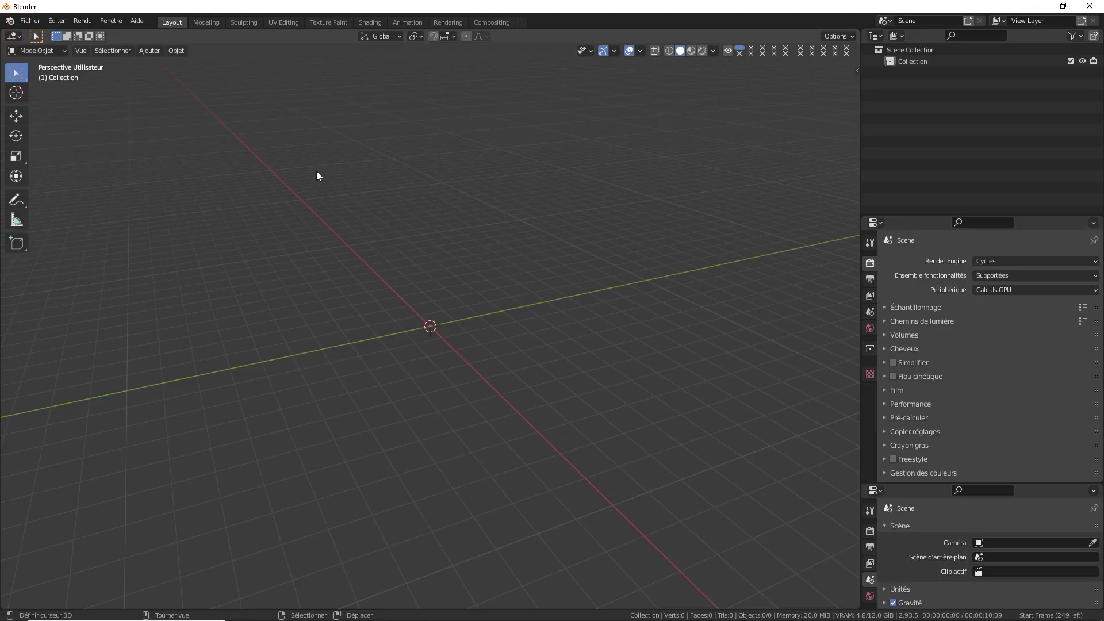
{"action": "left_click", "coordinate": [46, 22]}
{"action": "mouse_move", "coordinate": [40, 21]}
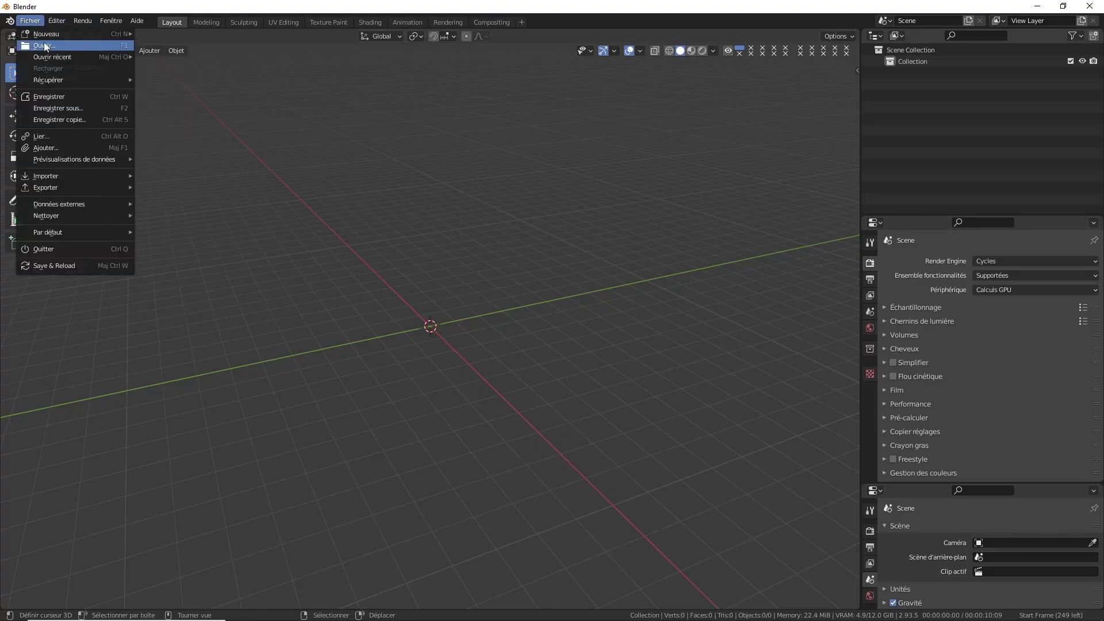
{"action": "left_click", "coordinate": [44, 43]}
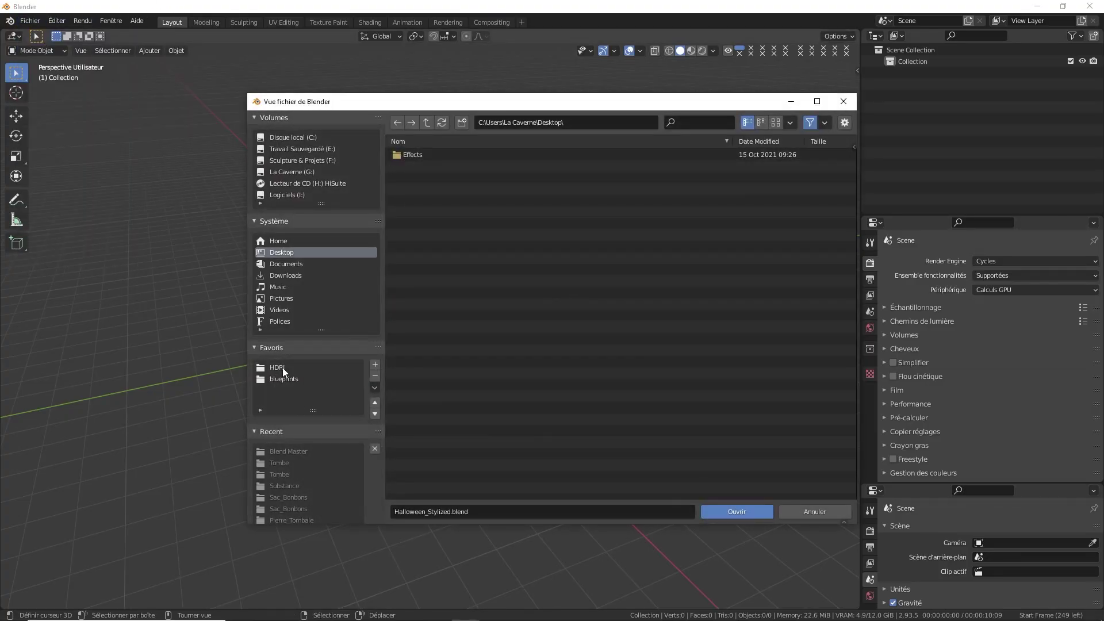
{"action": "left_click", "coordinate": [323, 150]}
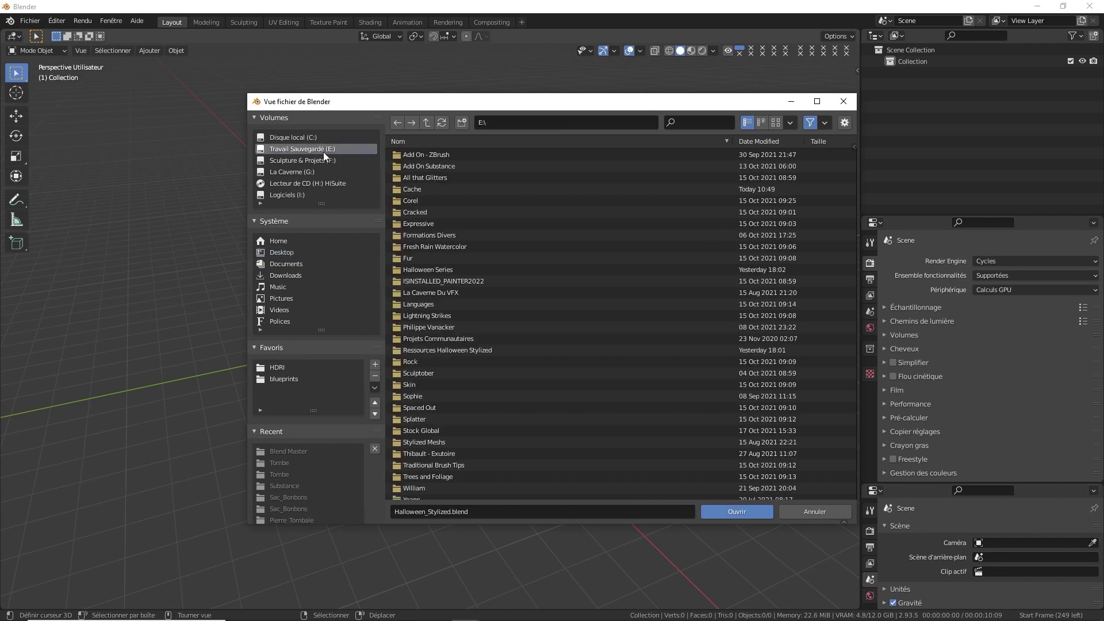
{"action": "scroll", "coordinate": [487, 353], "scroll_direction": "down", "scroll_amount": 1}
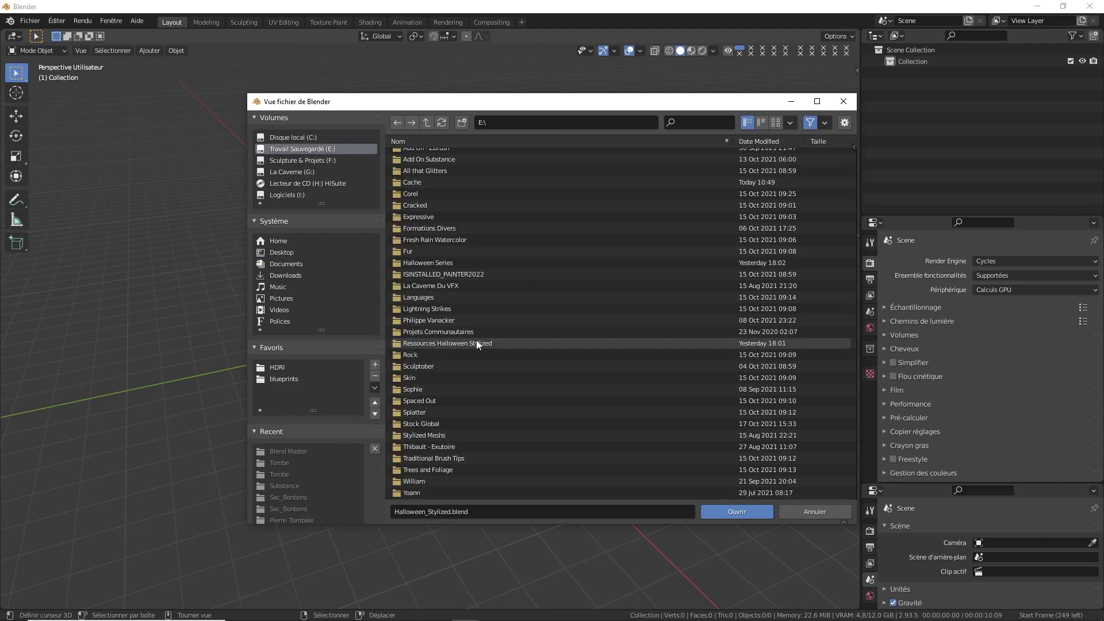
{"action": "left_click", "coordinate": [476, 342]}
{"action": "left_click", "coordinate": [426, 155]}
{"action": "left_click", "coordinate": [435, 167]}
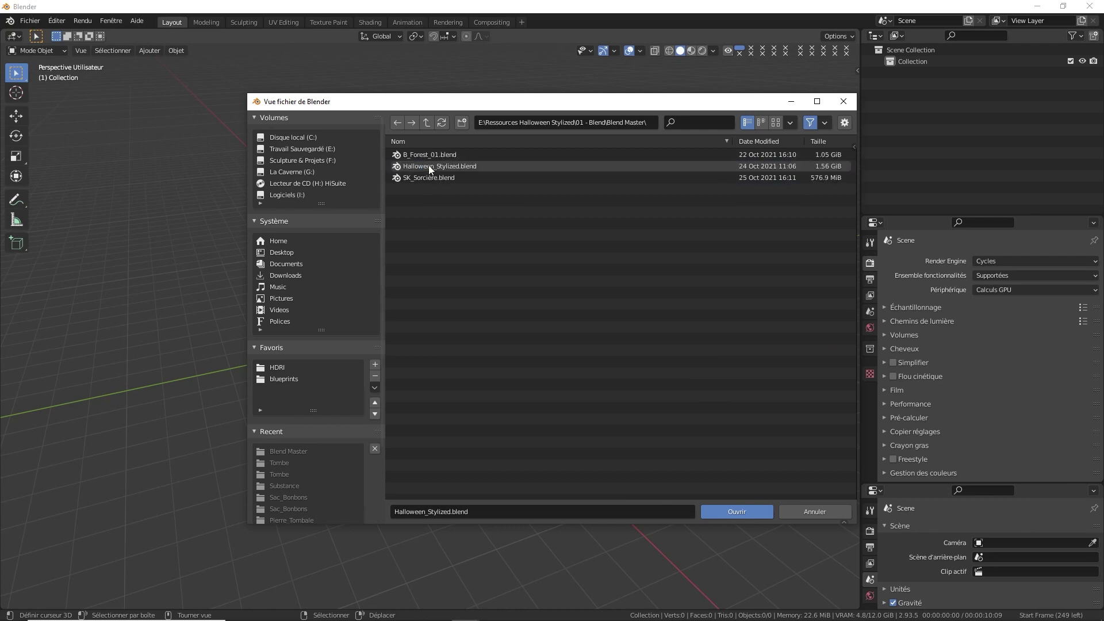
{"action": "double_click", "coordinate": [455, 166]}
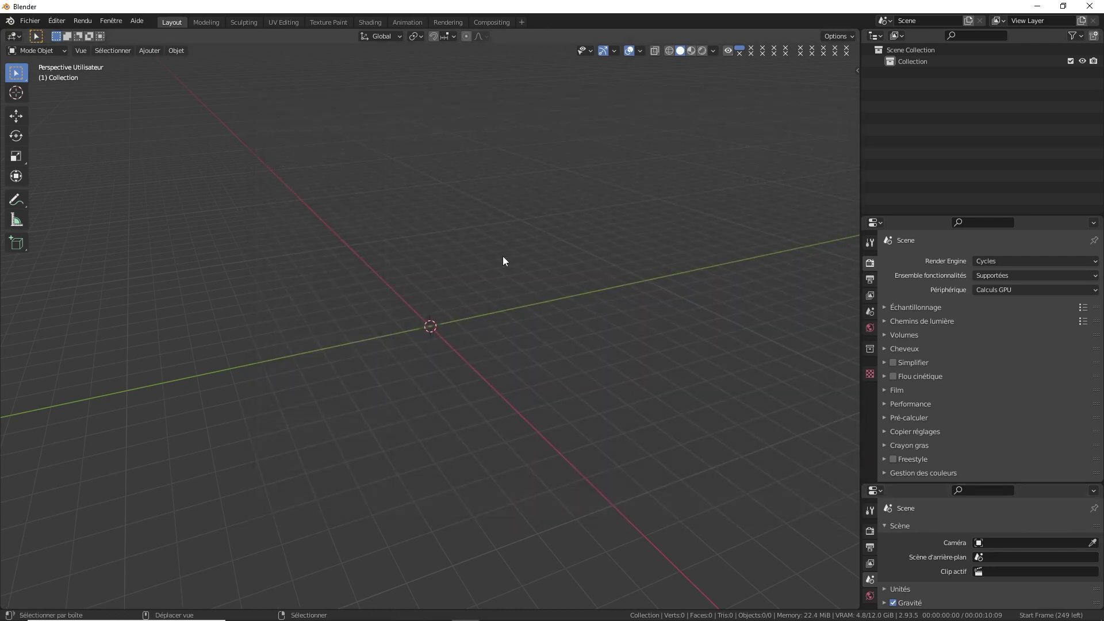
Step: Add a UV sphere mesh at the centre of the empty scene
{"action": "key", "text": "shift+a"}
{"action": "mouse_move", "coordinate": [503, 256]}
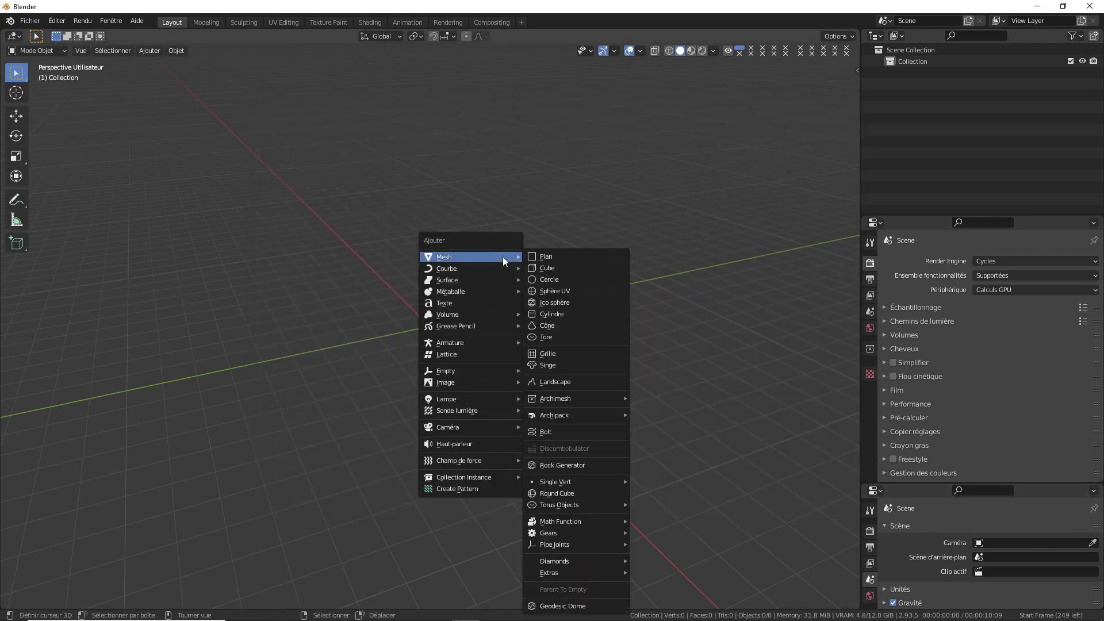
{"action": "left_click", "coordinate": [572, 290]}
Step: Add a Catmull-Clark Subdivision modifier to the sphere and apply it
{"action": "left_click", "coordinate": [870, 385]}
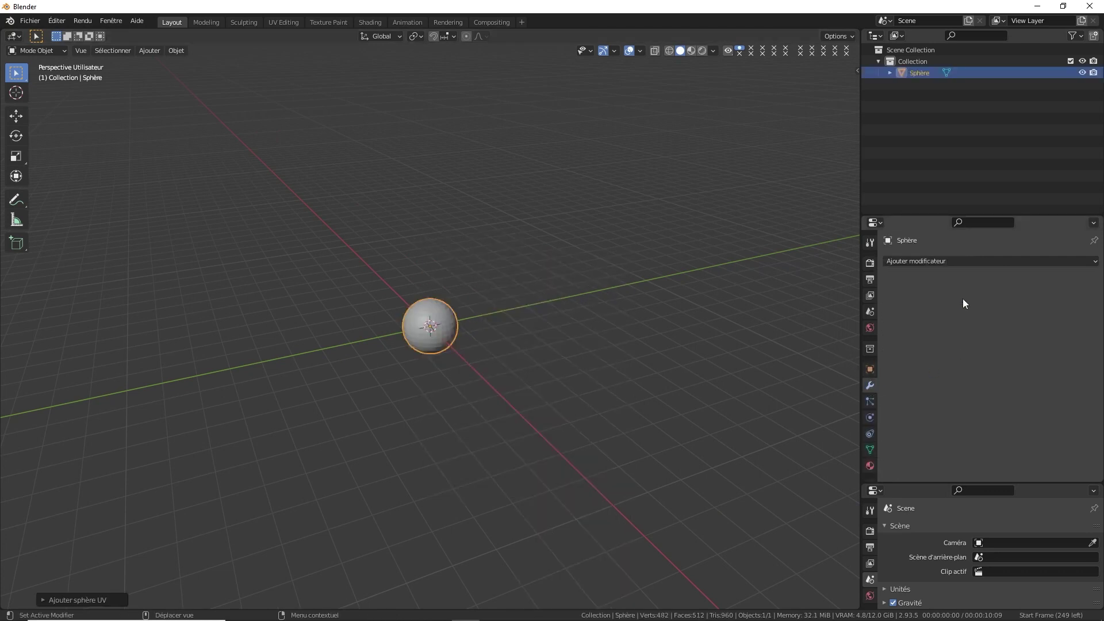
{"action": "left_click", "coordinate": [956, 261]}
{"action": "left_click", "coordinate": [847, 470]}
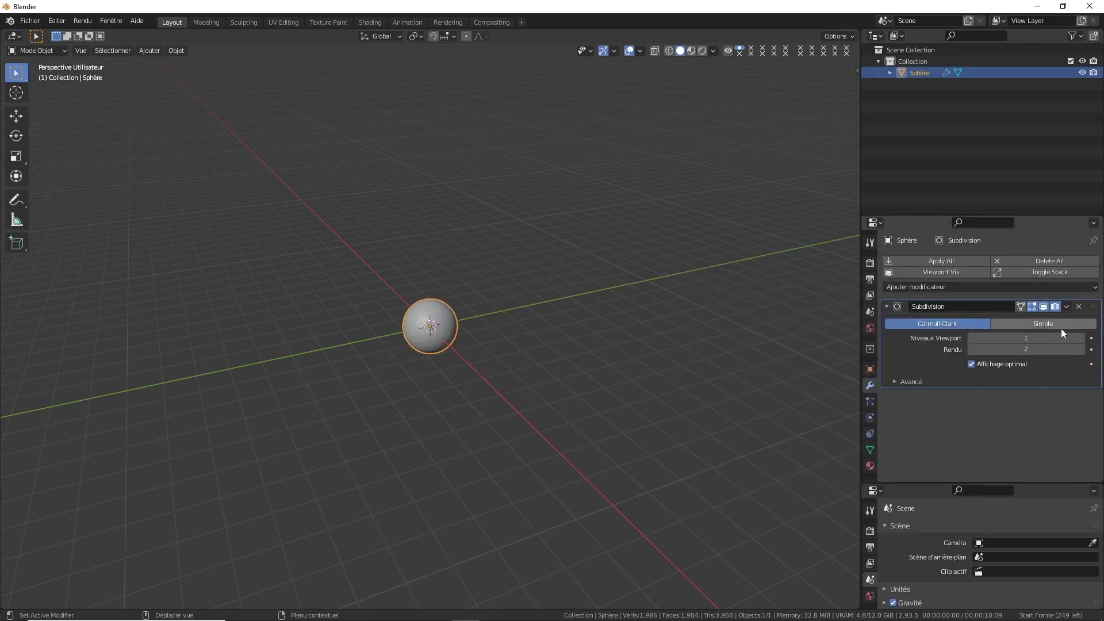
{"action": "left_click", "coordinate": [954, 261]}
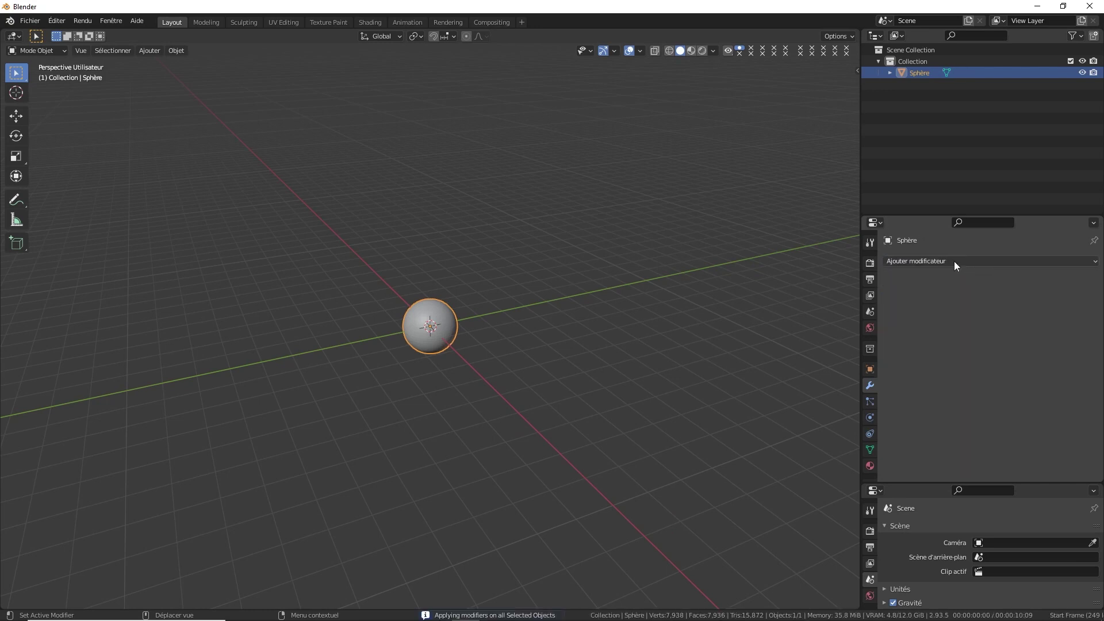
Step: Add a Weighted Normal modifier to the sphere and apply it
{"action": "middle_click_drag", "start_coordinate": [503, 284], "coordinate": [478, 278]}
{"action": "scroll", "coordinate": [477, 297], "scroll_direction": "up", "scroll_amount": 4}
{"action": "key", "text": "ctrl+shift+a"}
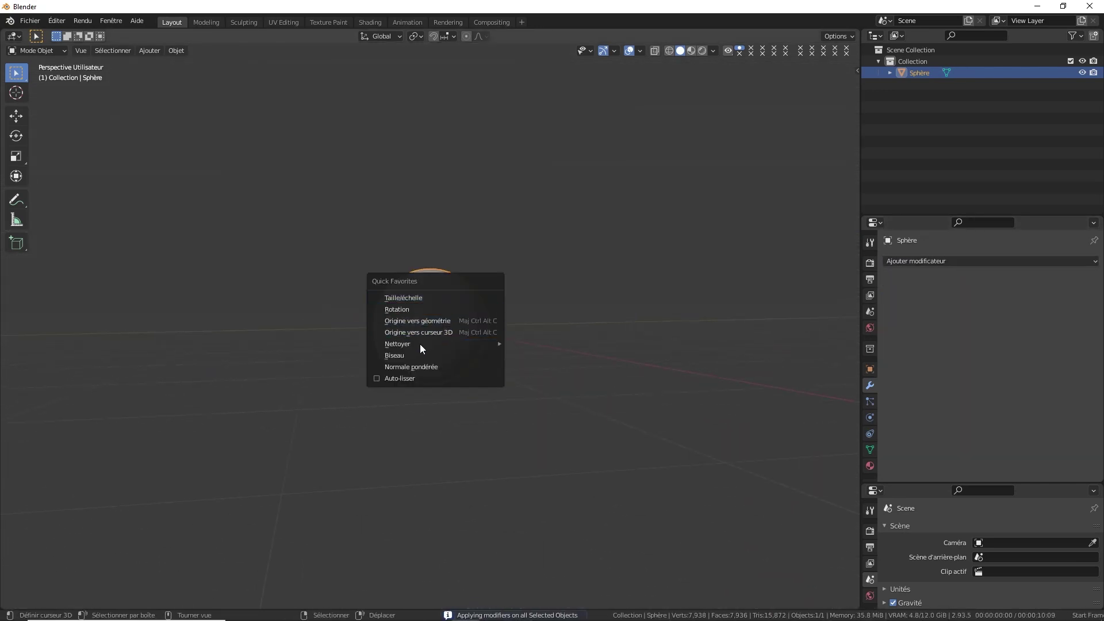
{"action": "left_click", "coordinate": [419, 364]}
{"action": "key", "text": "ctrl+shift+a"}
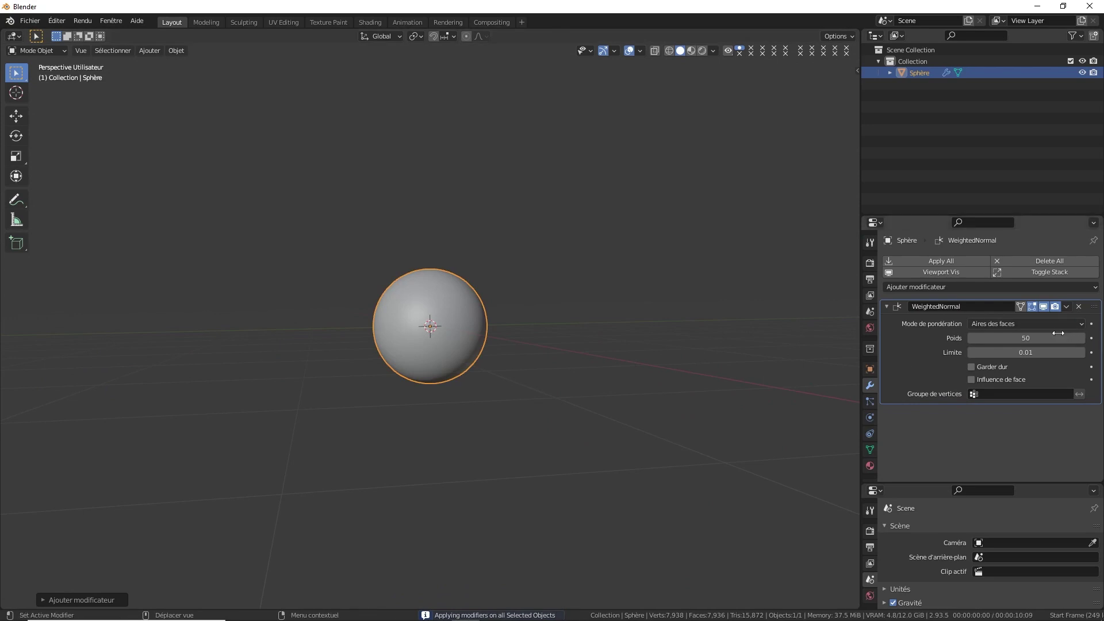
{"action": "key", "text": "ctrl+a"}
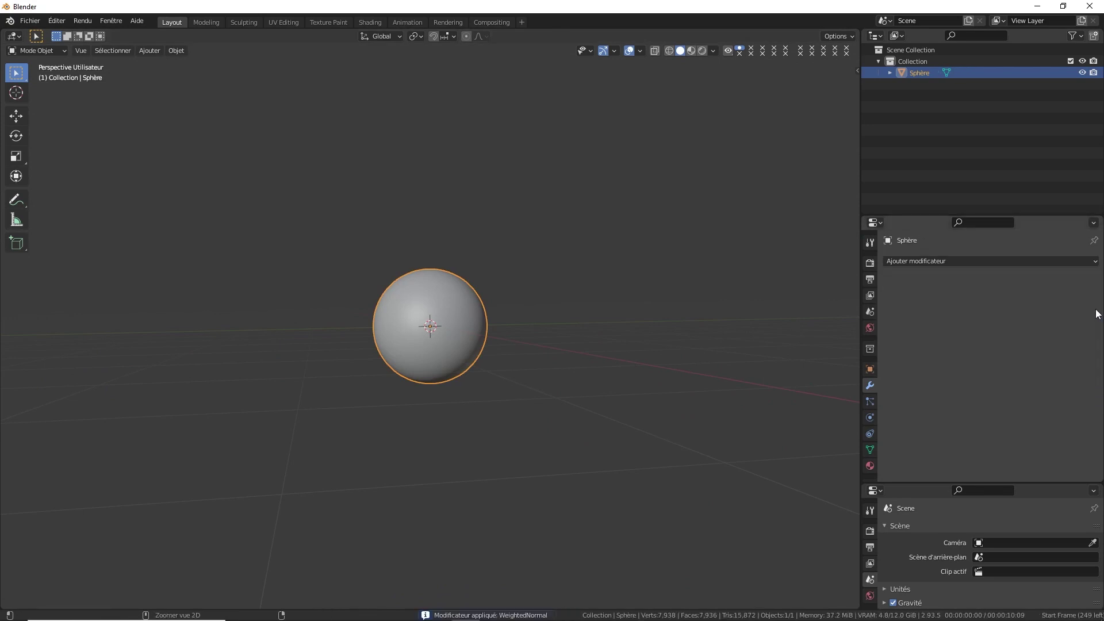
Step: Start an FBX export and browse to the Ressources Halloween Stylized folder on the E: drive
{"action": "left_click", "coordinate": [32, 21]}
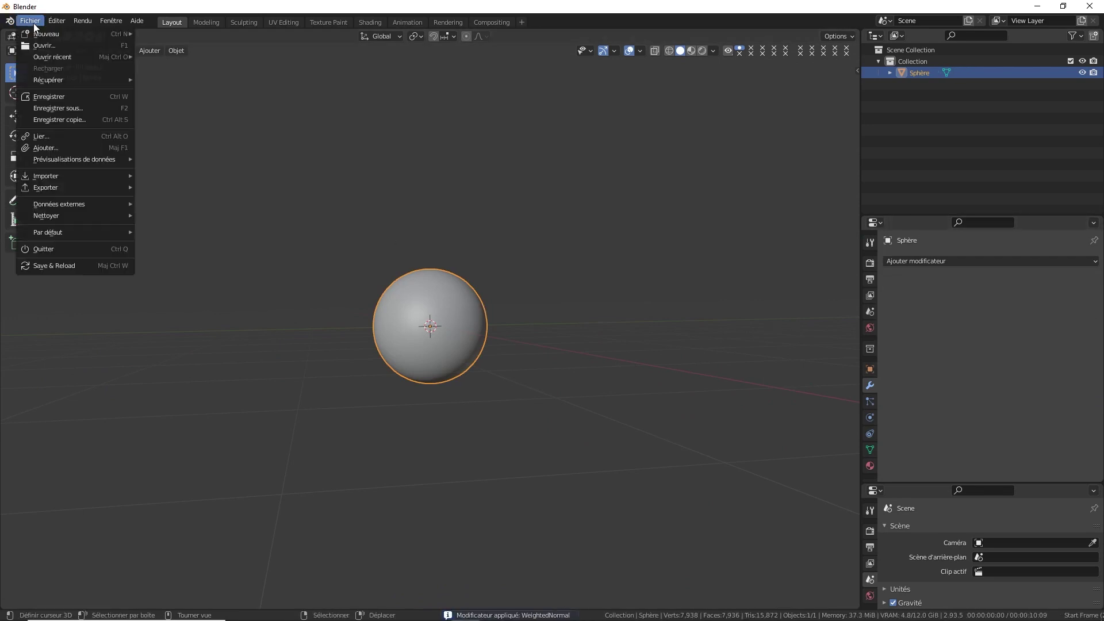
{"action": "mouse_move", "coordinate": [66, 190]}
{"action": "left_click", "coordinate": [181, 278]}
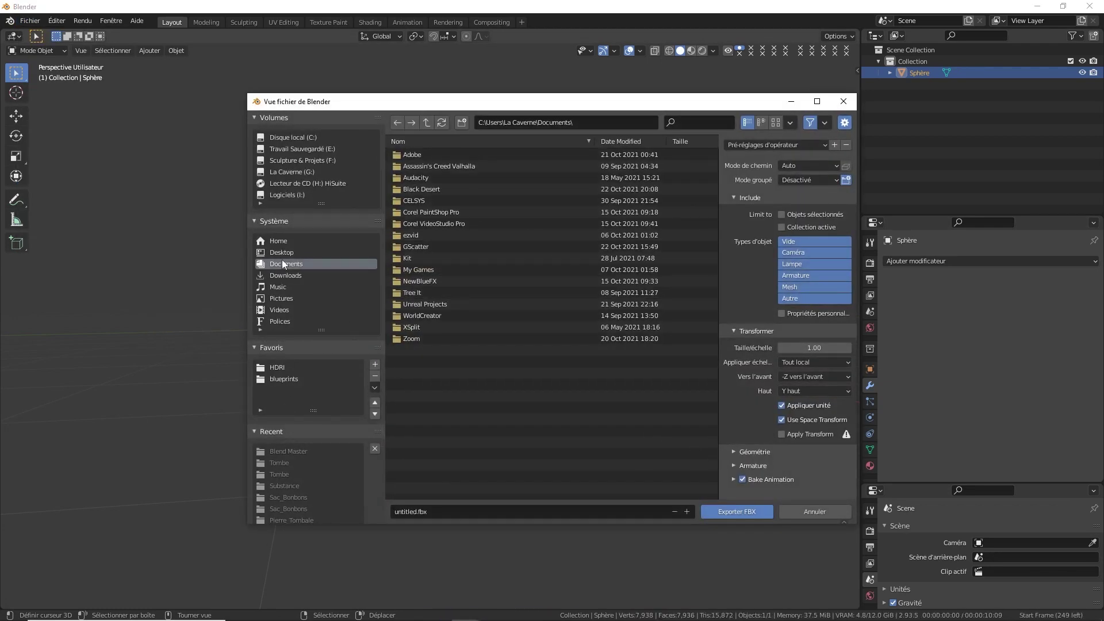
{"action": "left_click", "coordinate": [289, 138]}
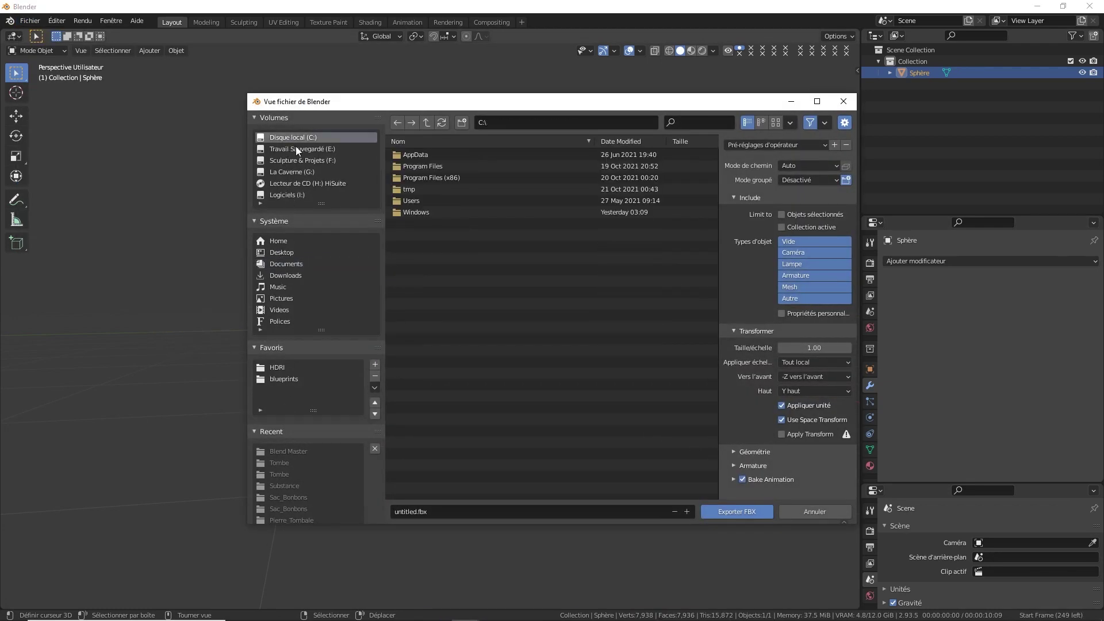
{"action": "left_click", "coordinate": [295, 148]}
{"action": "double_click", "coordinate": [468, 352]}
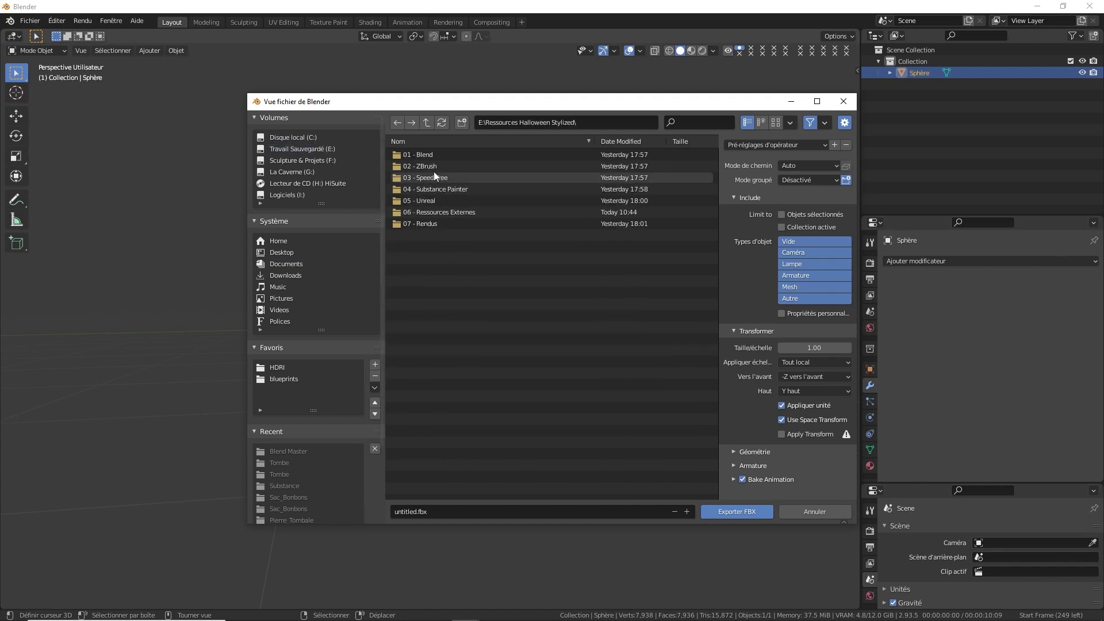
{"action": "left_click", "coordinate": [431, 142]}
{"action": "double_click", "coordinate": [430, 153]}
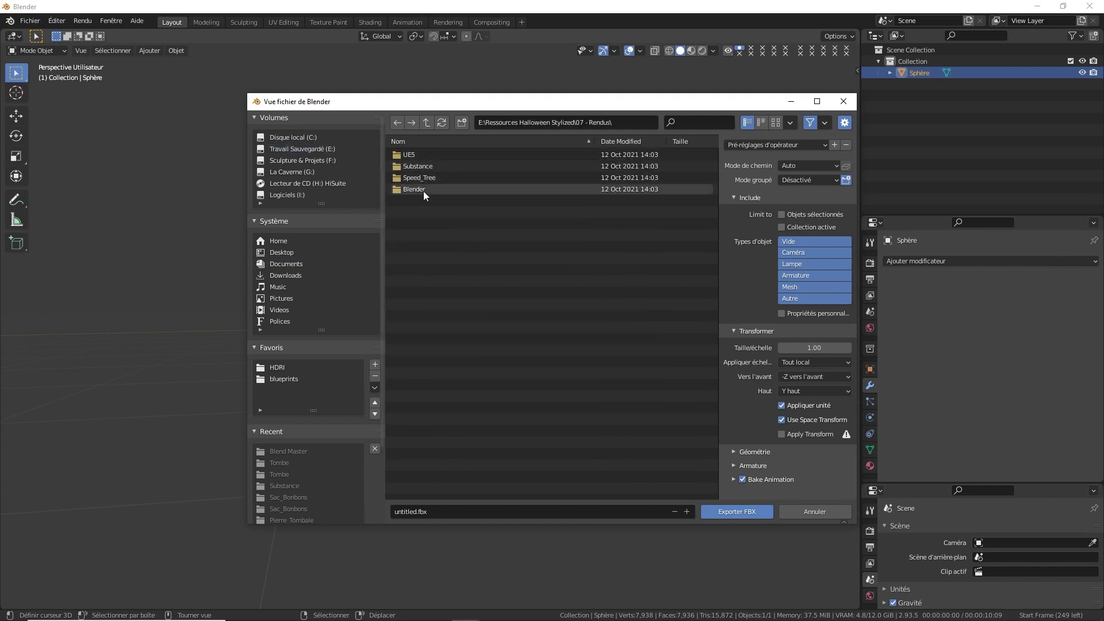
{"action": "left_click", "coordinate": [428, 125]}
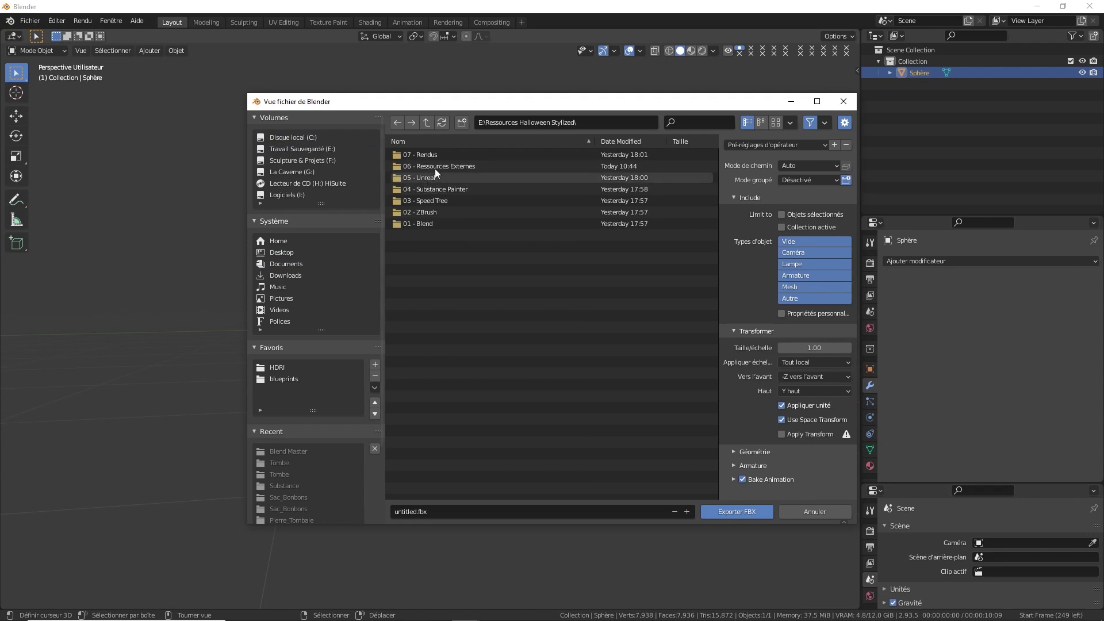
Step: Choose SM_Lune.fbx in the 01 - Blend\Export\Unreal folder as the export file
{"action": "double_click", "coordinate": [429, 223]}
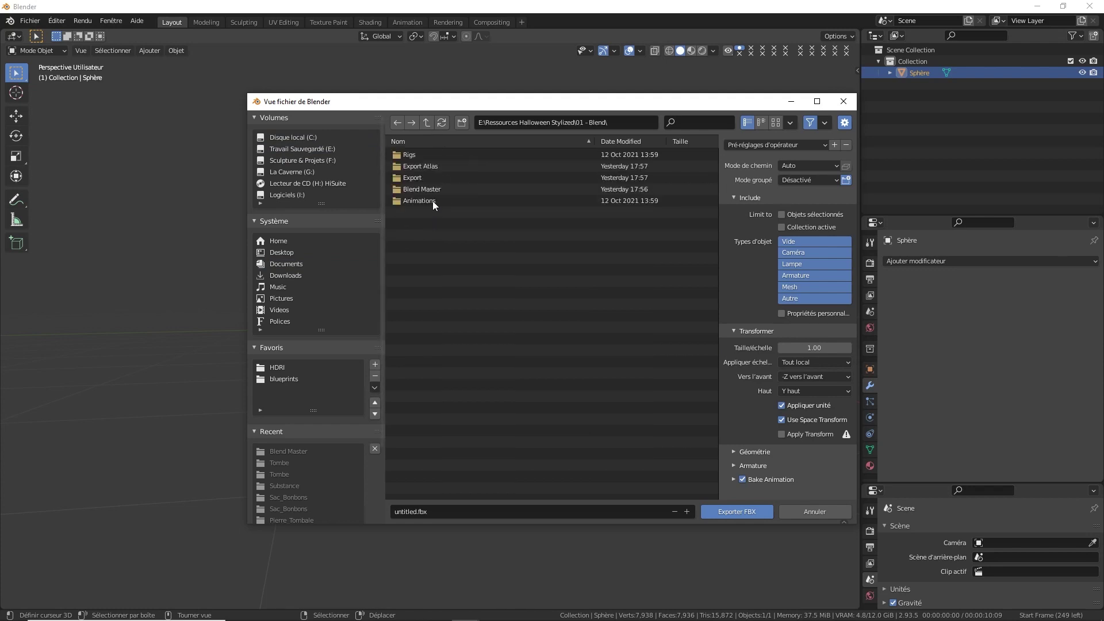
{"action": "double_click", "coordinate": [422, 180]}
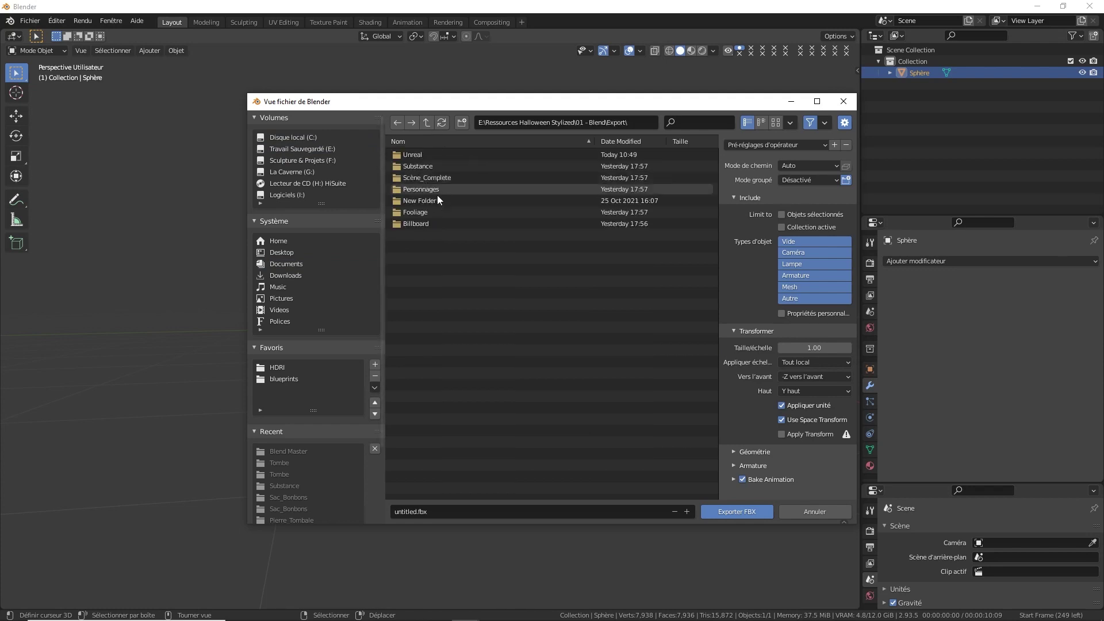
{"action": "double_click", "coordinate": [427, 158]}
{"action": "left_click", "coordinate": [428, 281]}
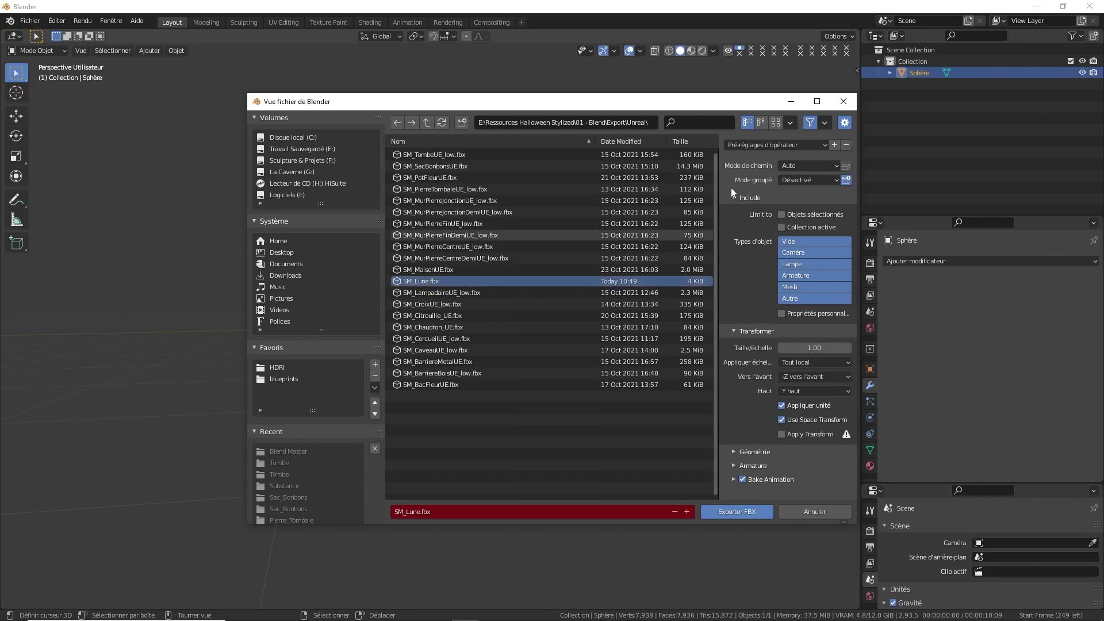
Step: Apply the preset that exports selected objects only, mesh type only, without baked animation, and export over SM_Lune.fbx
{"action": "left_click", "coordinate": [758, 145]}
{"action": "left_click", "coordinate": [754, 198]}
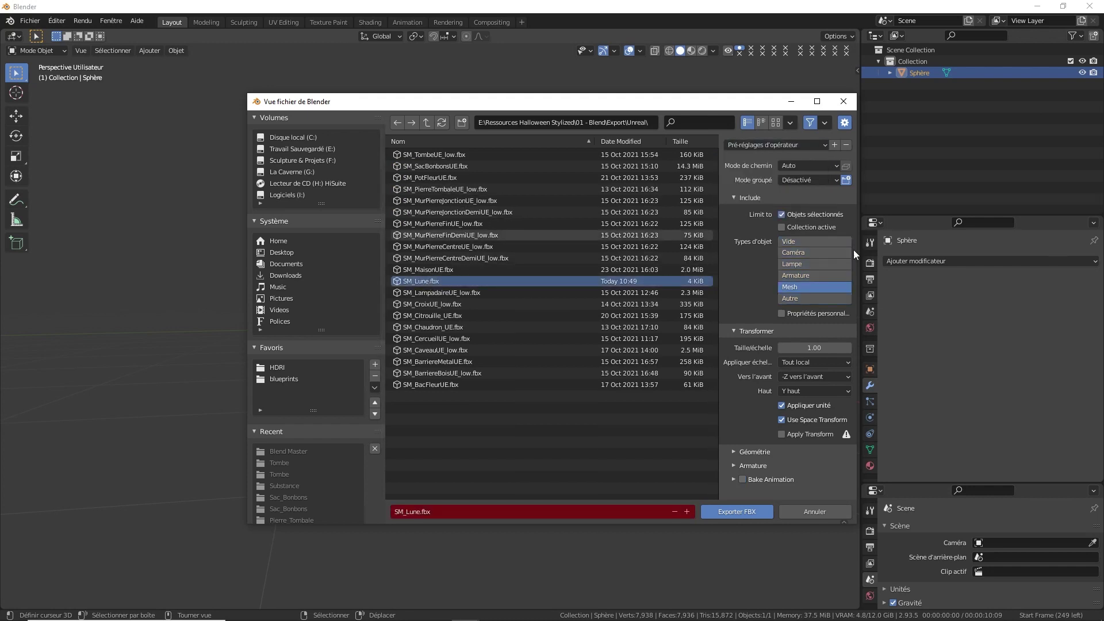
{"action": "left_click", "coordinate": [757, 513]}
Step: Switch to Unreal Editor and import SM_Lune.fbx into the Assets/Lune folder with the offered import options
{"action": "left_click", "coordinate": [1033, 9]}
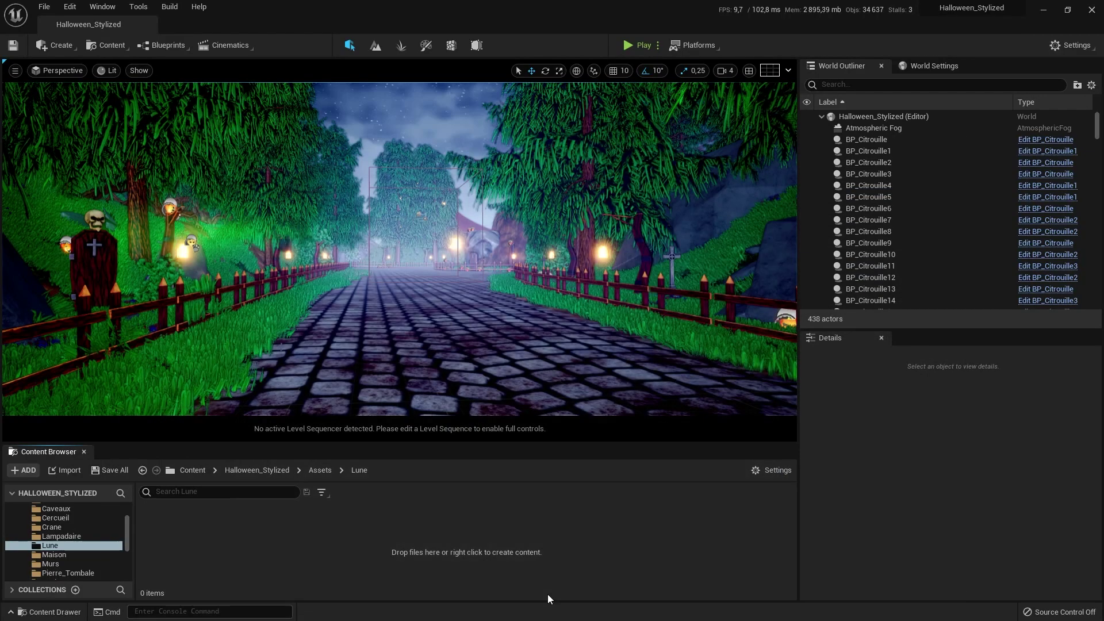
{"action": "left_click", "coordinate": [68, 470]}
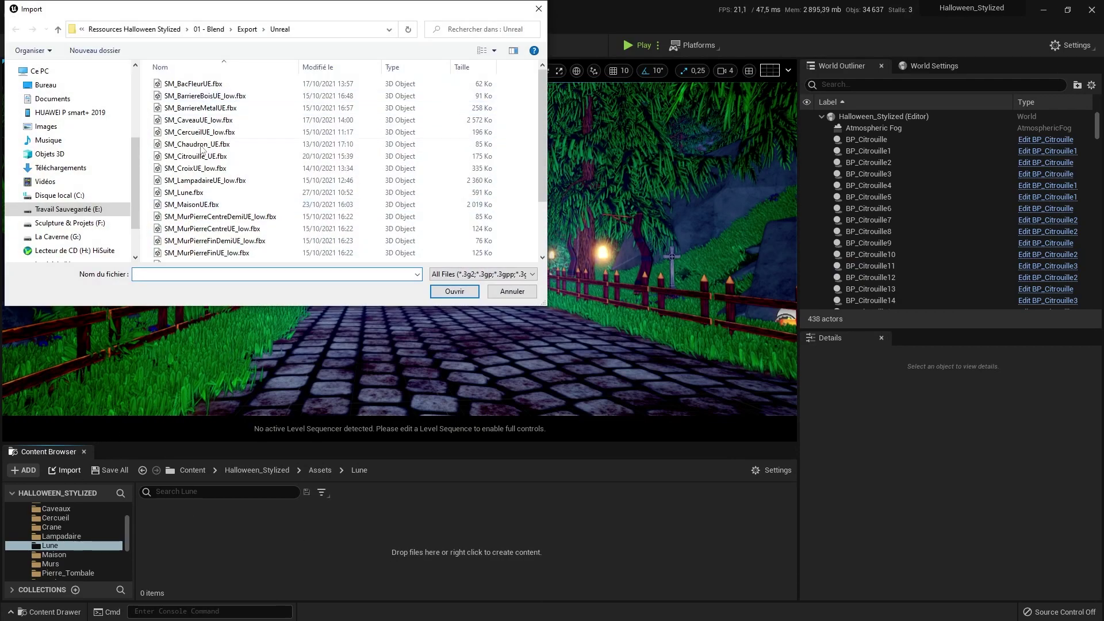
{"action": "double_click", "coordinate": [184, 192]}
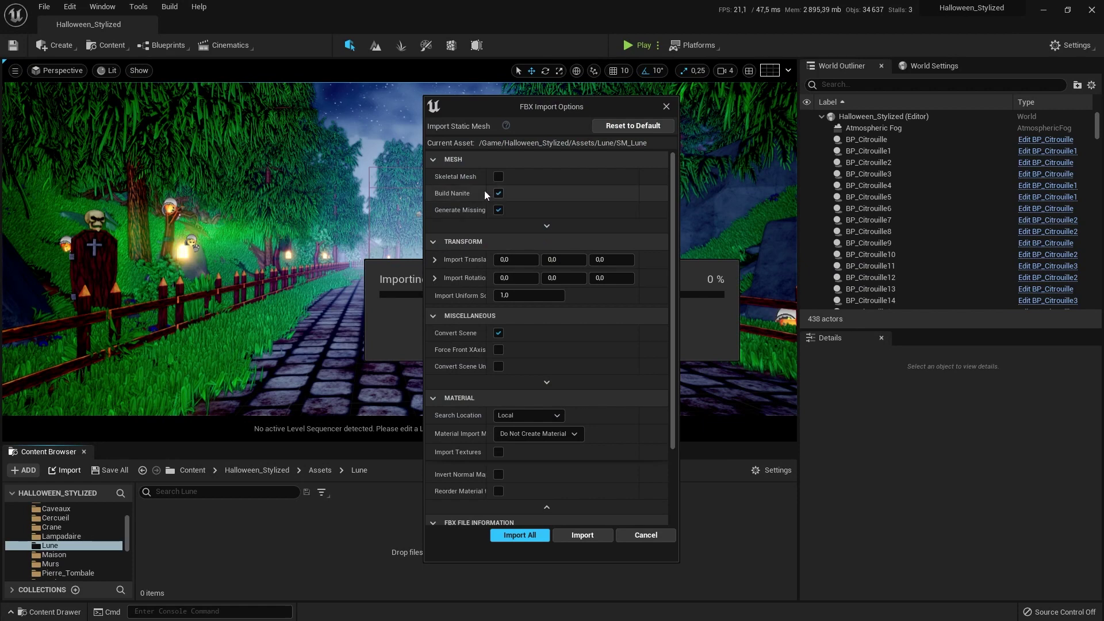
{"action": "left_click", "coordinate": [525, 530]}
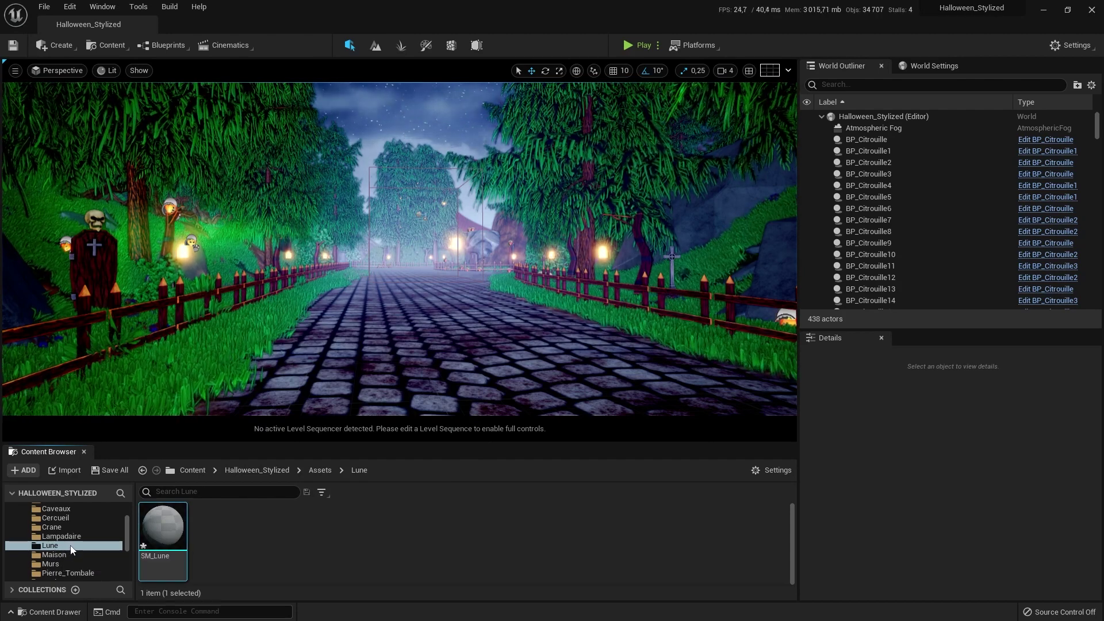
Step: Create a material named M_Lune in the Materials/Master folder of Halloween_Stylized
{"action": "scroll", "coordinate": [75, 543], "scroll_direction": "up", "scroll_amount": 3}
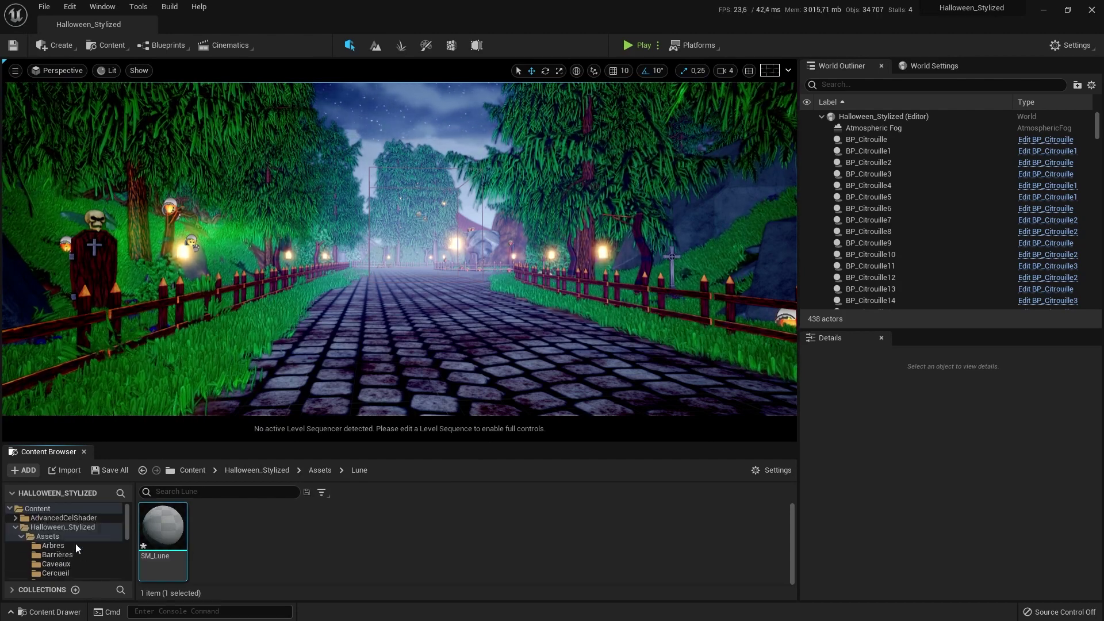
{"action": "scroll", "coordinate": [75, 543], "scroll_direction": "down", "scroll_amount": 6}
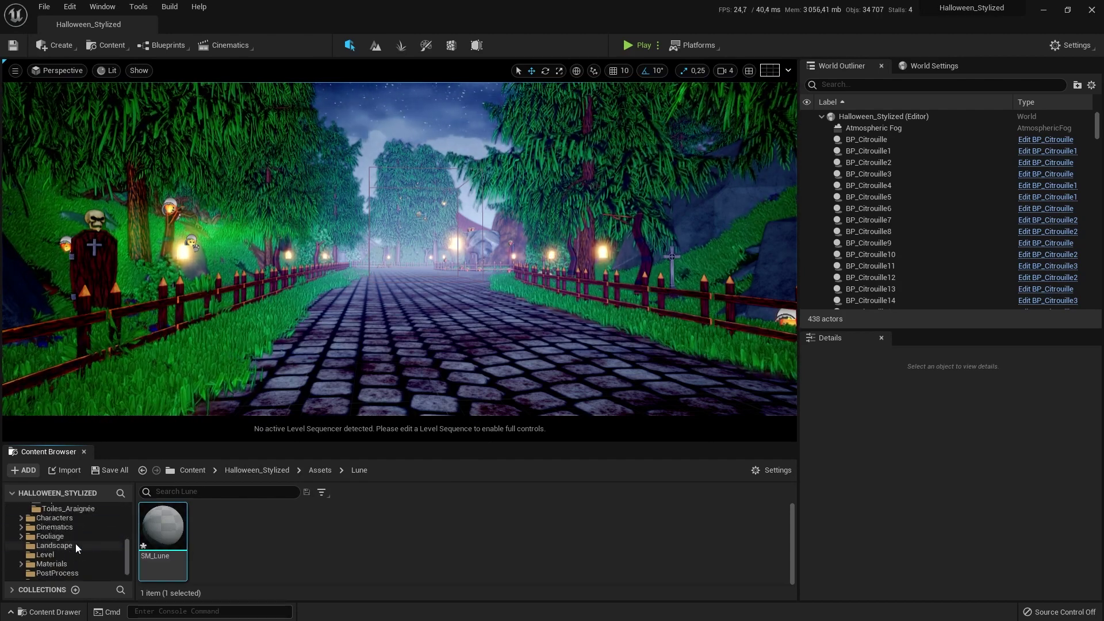
{"action": "scroll", "coordinate": [66, 535], "scroll_direction": "down", "scroll_amount": 1}
{"action": "left_click", "coordinate": [44, 566]}
{"action": "left_click", "coordinate": [61, 547]}
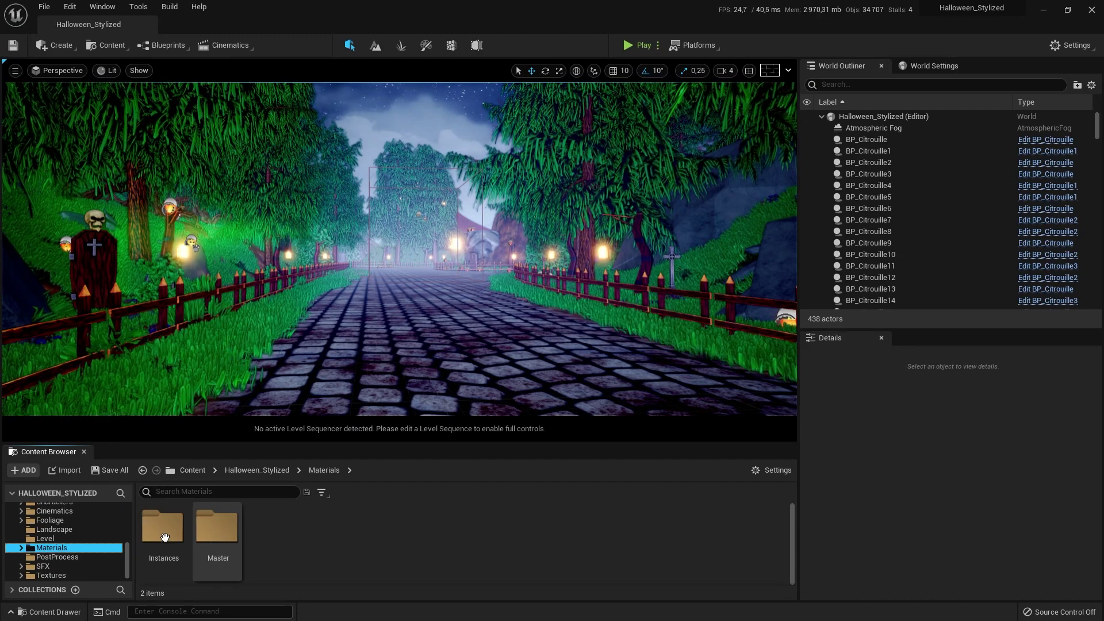
{"action": "double_click", "coordinate": [217, 528]}
{"action": "right_click", "coordinate": [326, 564]}
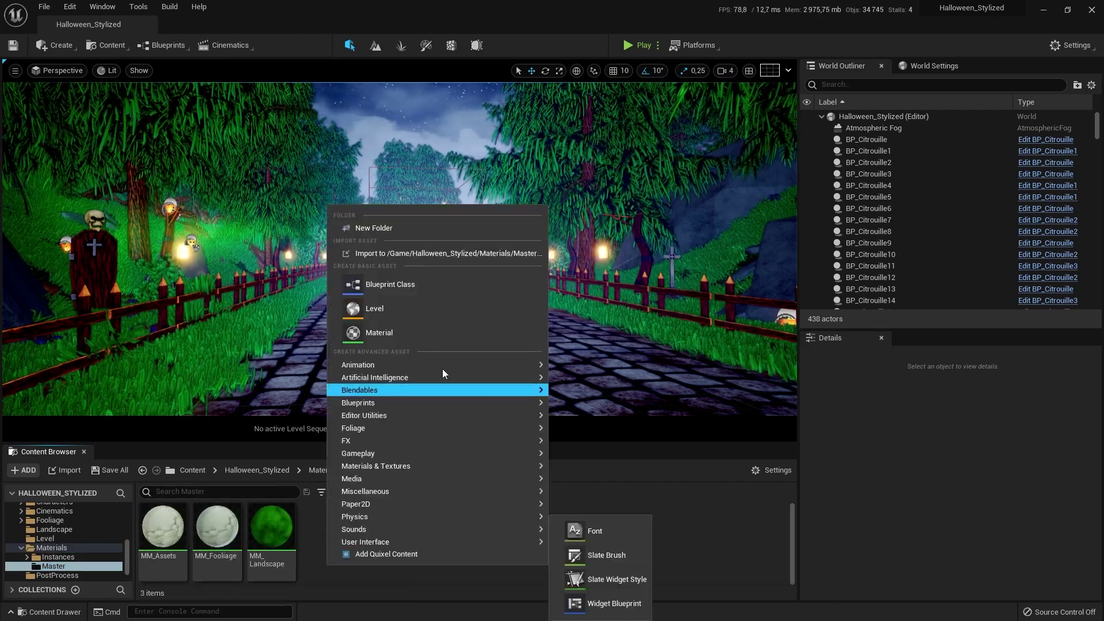
{"action": "left_click", "coordinate": [408, 333]}
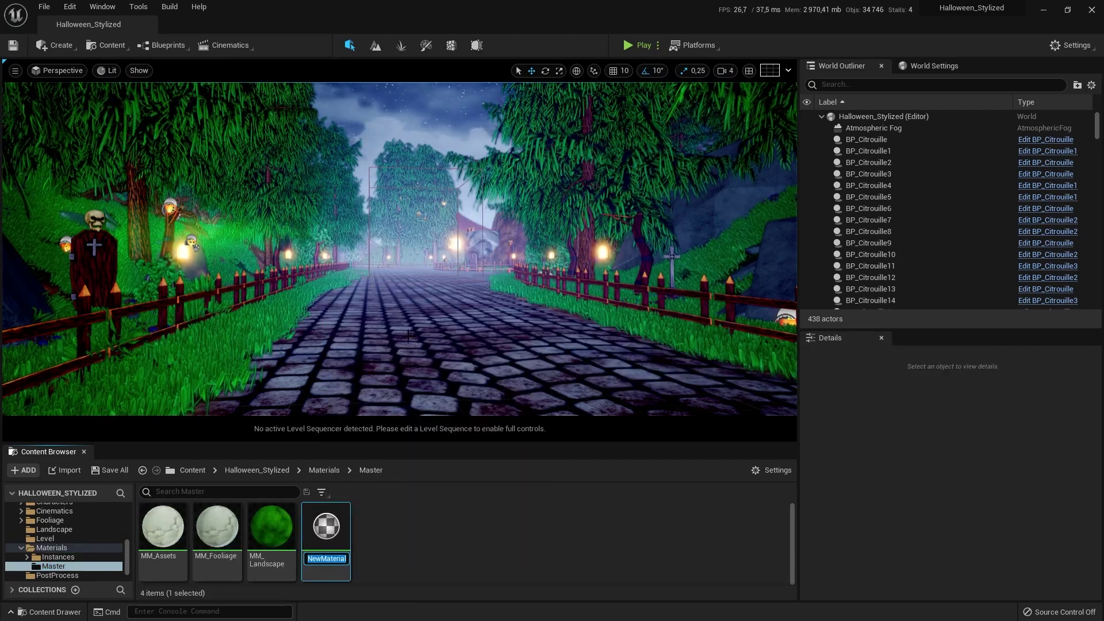
{"action": "type", "text": "M_Lu"}
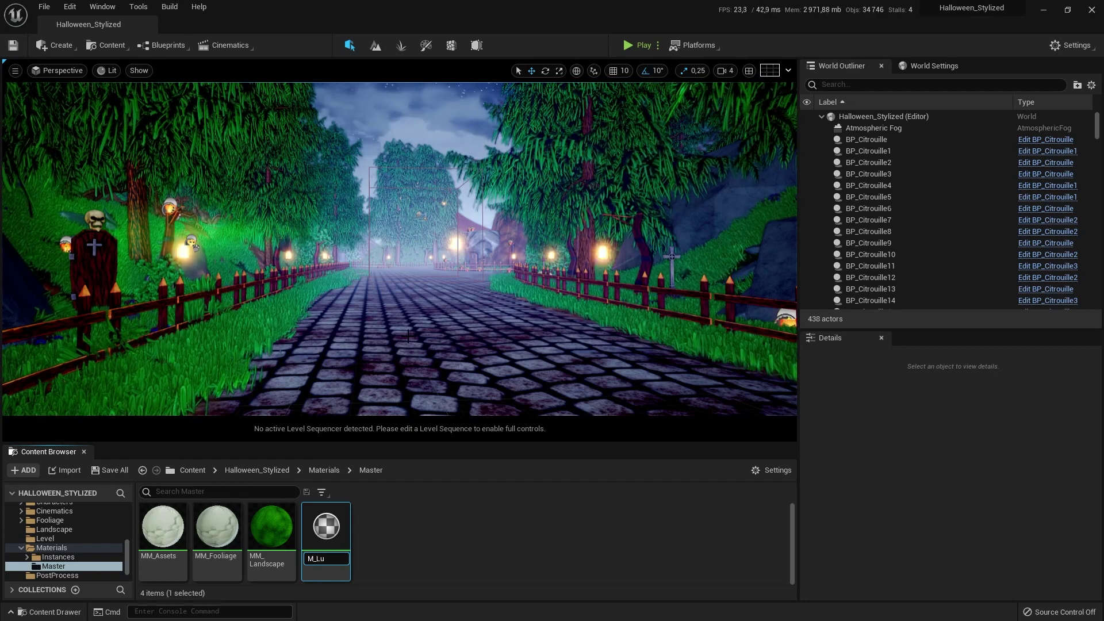
{"action": "type", "text": "ne"}
{"action": "key", "text": "Return"}
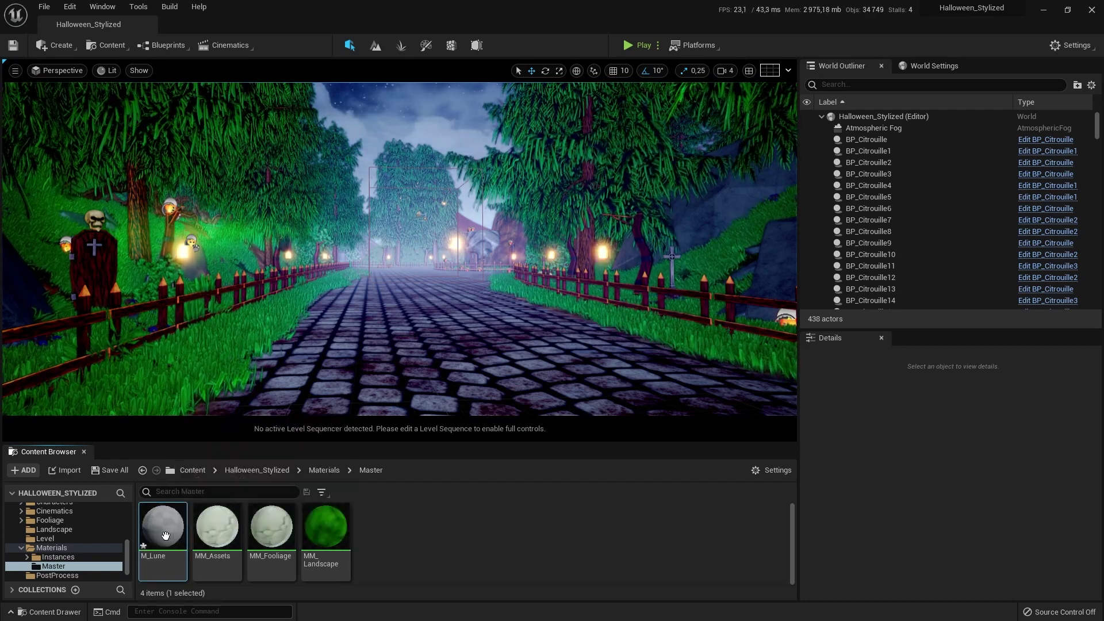
Step: Open M_Lune in the material editor and create a folder named Lune inside the project's Textures folder
{"action": "double_click", "coordinate": [163, 527]}
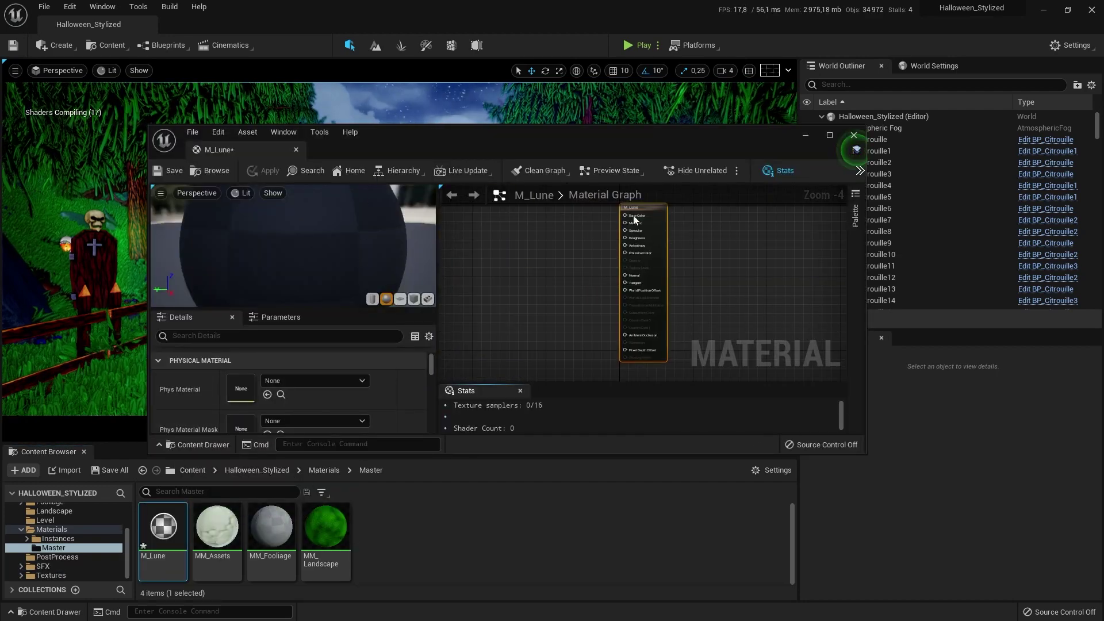
{"action": "left_click", "coordinate": [50, 573]}
{"action": "right_click", "coordinate": [402, 570]}
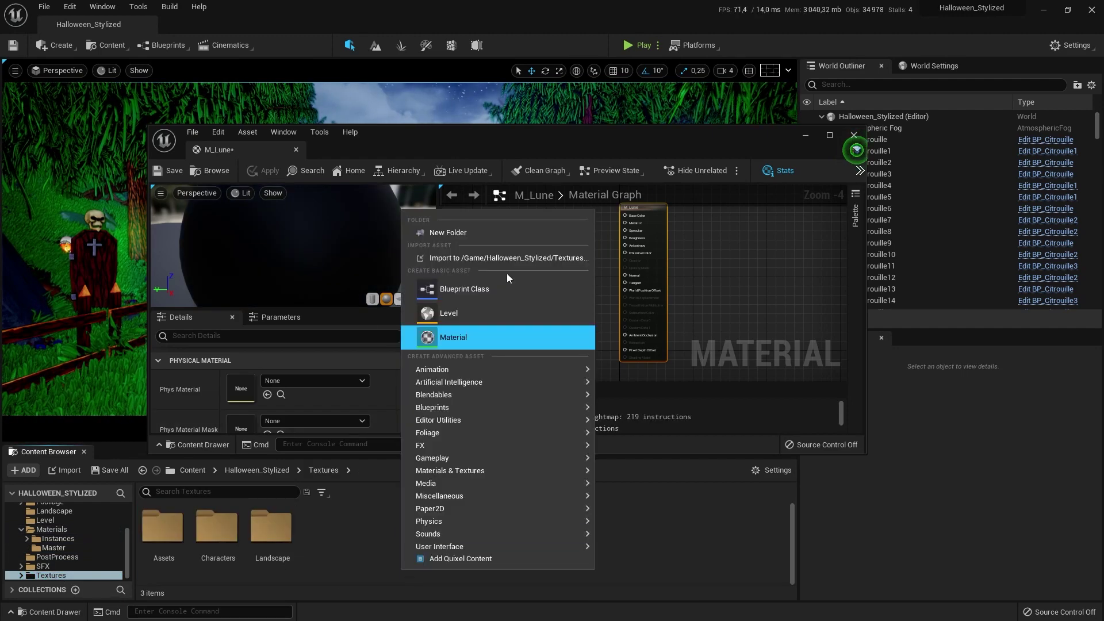
{"action": "left_click", "coordinate": [491, 232]}
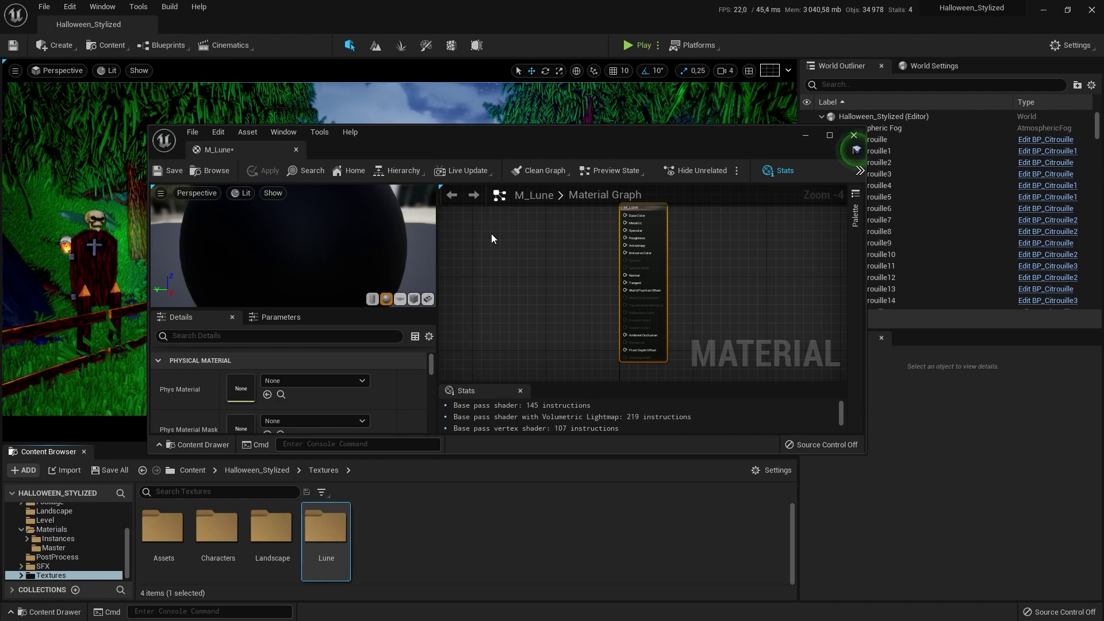
Step: Import 8k_moon.jpg from 06 - Ressources Externes\Lune into the Textures/Lune folder
{"action": "double_click", "coordinate": [326, 523]}
{"action": "left_click", "coordinate": [79, 475]}
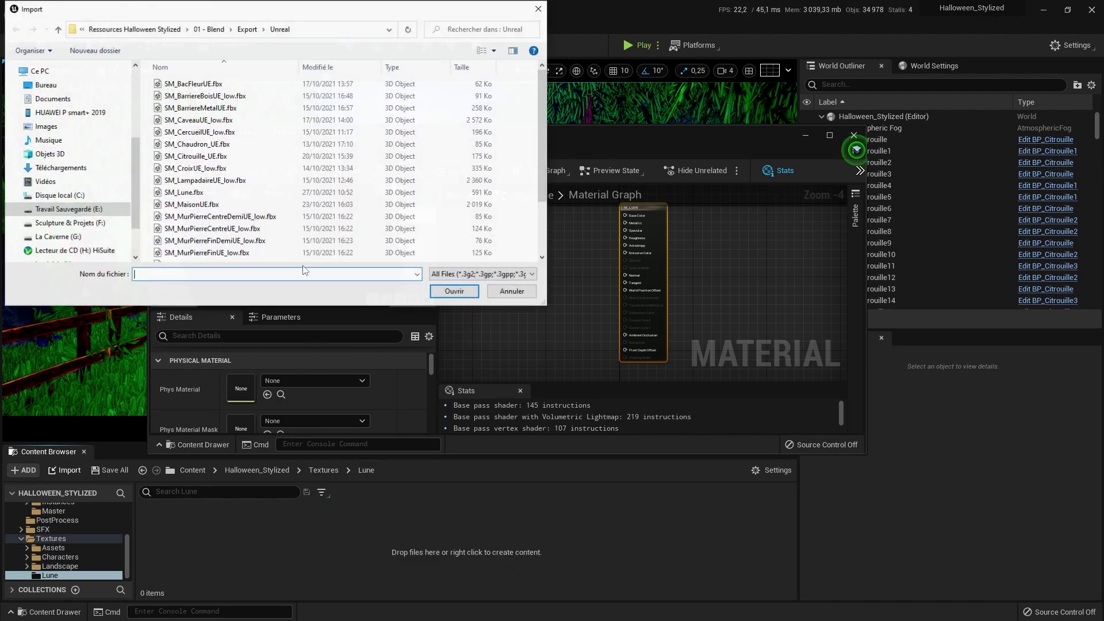
{"action": "left_click", "coordinate": [180, 32]}
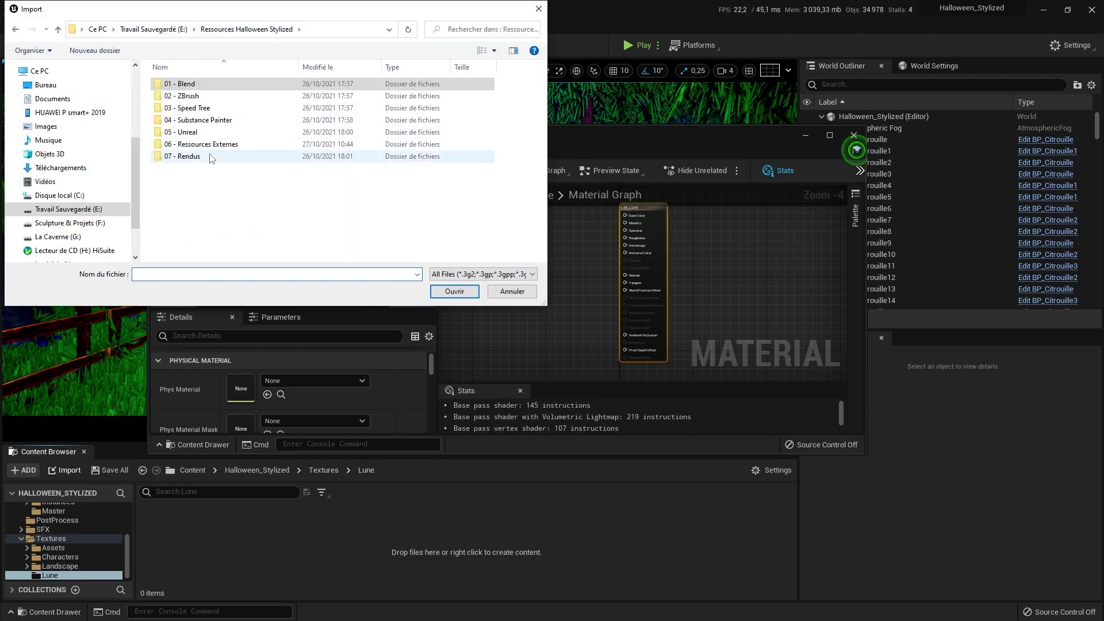
{"action": "double_click", "coordinate": [191, 147]}
{"action": "left_click", "coordinate": [180, 99]}
{"action": "double_click", "coordinate": [180, 99]}
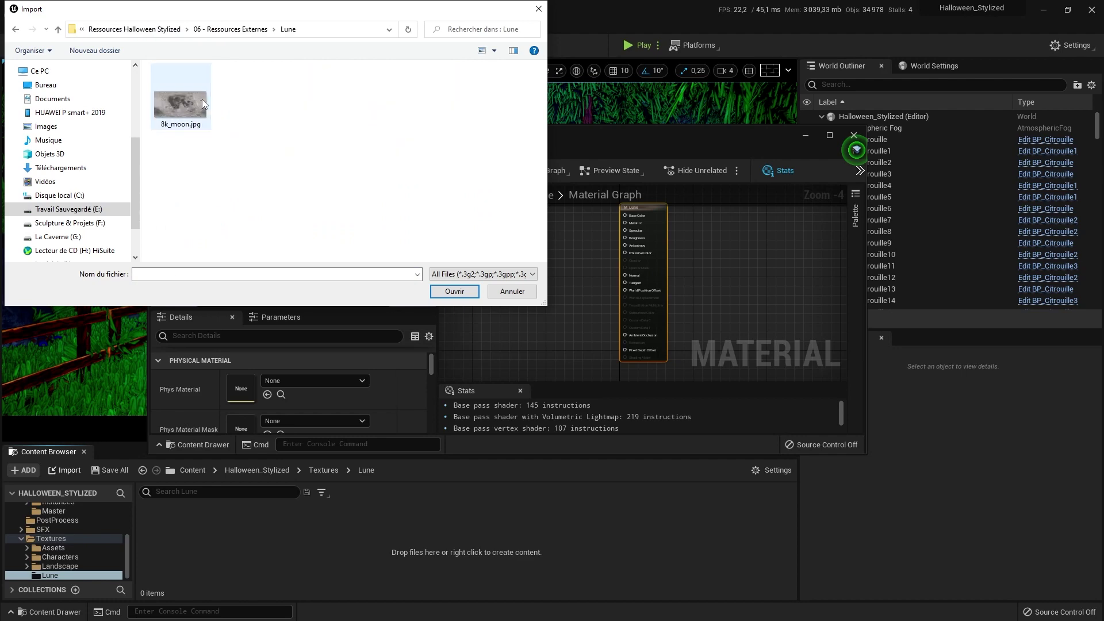
{"action": "double_click", "coordinate": [202, 99]}
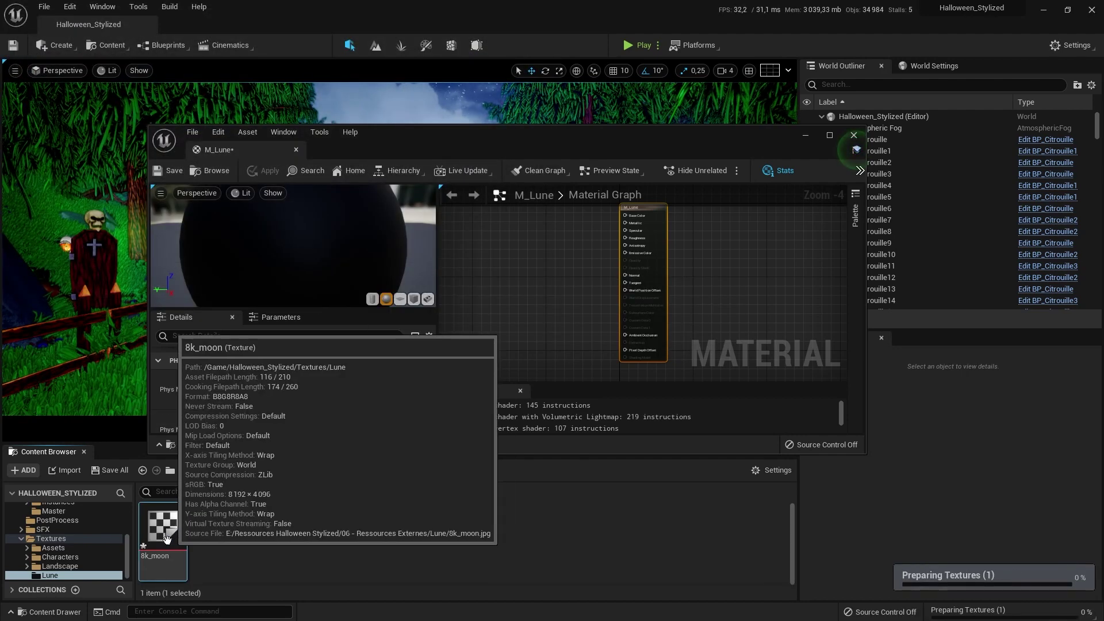
Step: Add the 8k_moon texture to the M_Lune graph, connected to Base Color, and space its node away from the material node
{"action": "left_click_drag", "start_coordinate": [163, 526], "coordinate": [625, 216]}
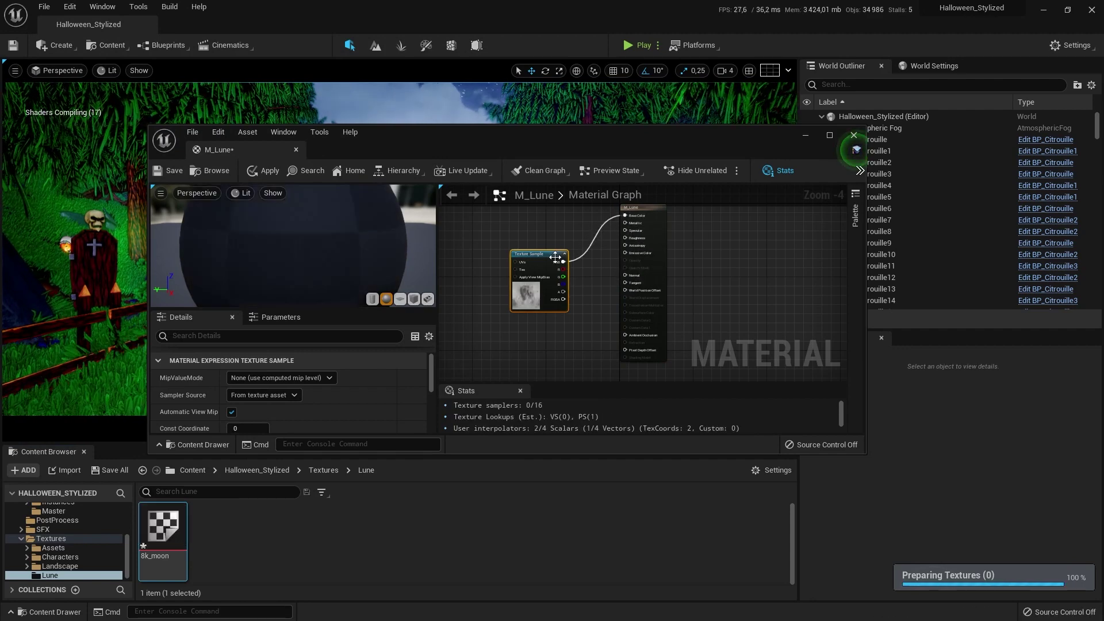
{"action": "left_click_drag", "start_coordinate": [554, 253], "coordinate": [510, 225]}
{"action": "right_click_drag", "start_coordinate": [575, 254], "coordinate": [581, 334]}
{"action": "left_click_drag", "start_coordinate": [502, 311], "coordinate": [492, 279]}
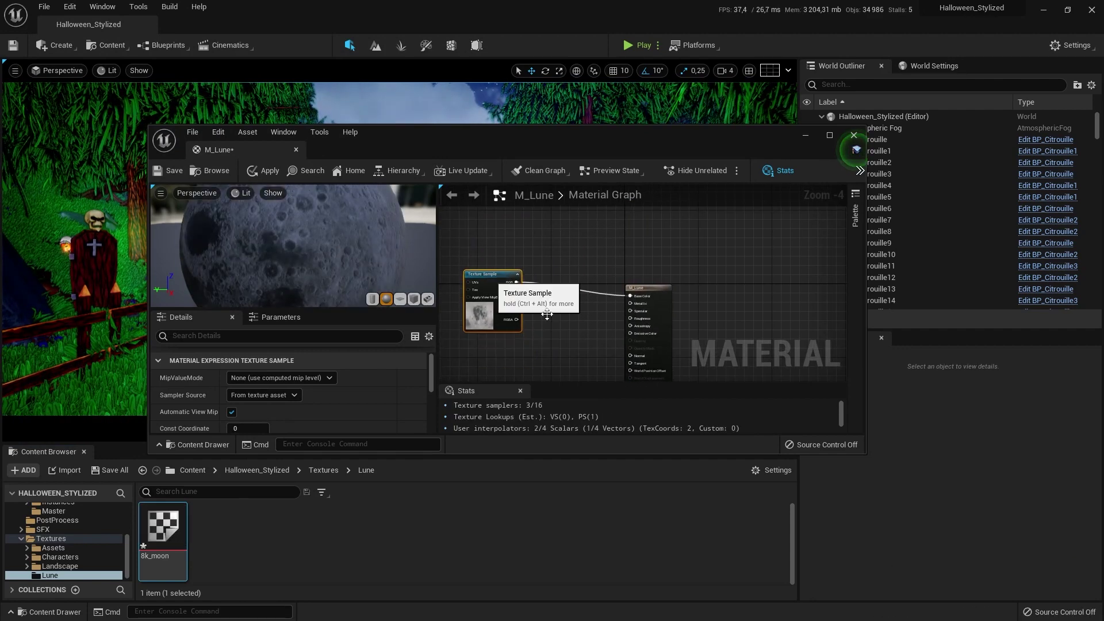
{"action": "right_click_drag", "start_coordinate": [551, 290], "coordinate": [541, 275]}
Step: Route the moon texture's RGB output into Emissive Color through a Multiply node's A input
{"action": "left_click_drag", "start_coordinate": [506, 267], "coordinate": [620, 318]}
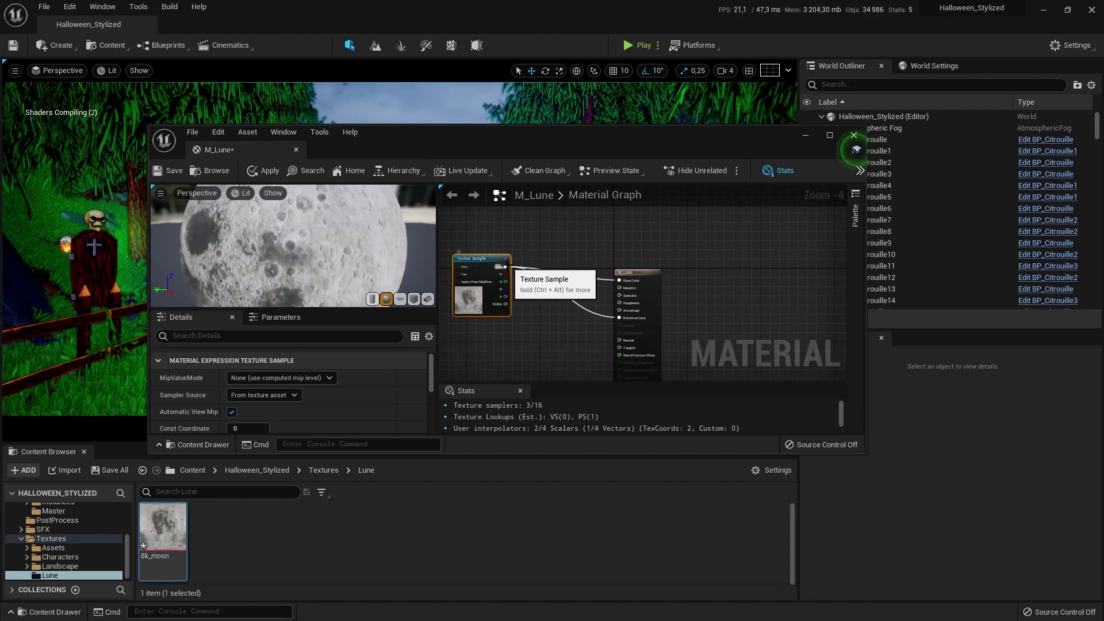
{"action": "left_click", "coordinate": [546, 307]}
{"action": "left_click_drag", "start_coordinate": [505, 267], "coordinate": [545, 310]}
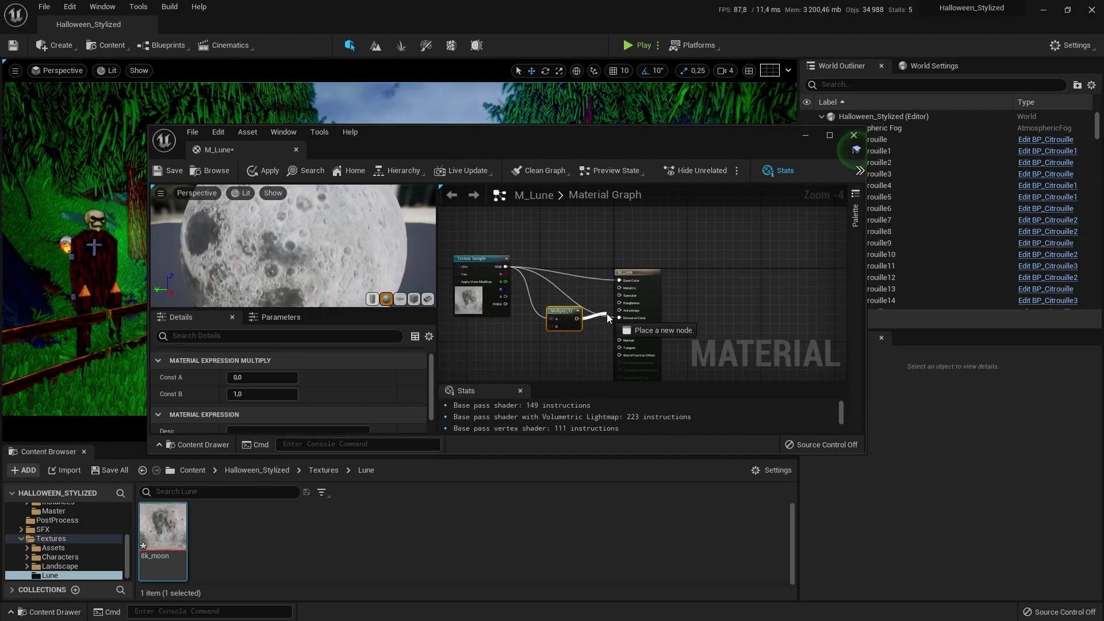
{"action": "left_click_drag", "start_coordinate": [618, 322], "coordinate": [619, 318]}
Step: Feed the Multiply node's B input from a new Constant node with a value of 125
{"action": "left_click_drag", "start_coordinate": [551, 326], "coordinate": [487, 351]}
{"action": "type", "text": "constant"}
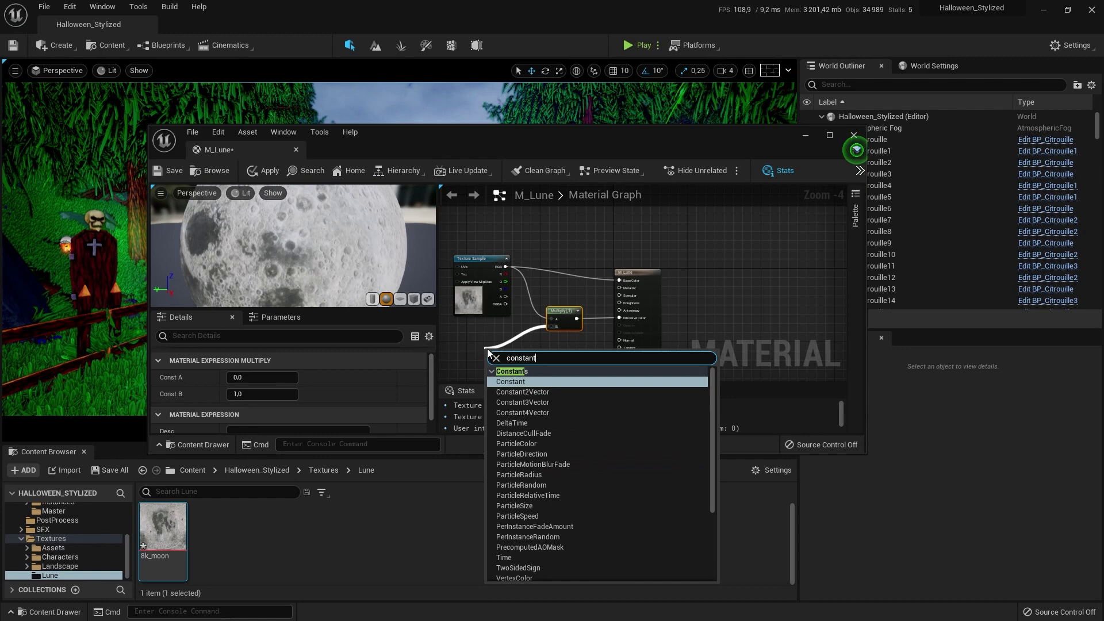
{"action": "key", "text": "Return"}
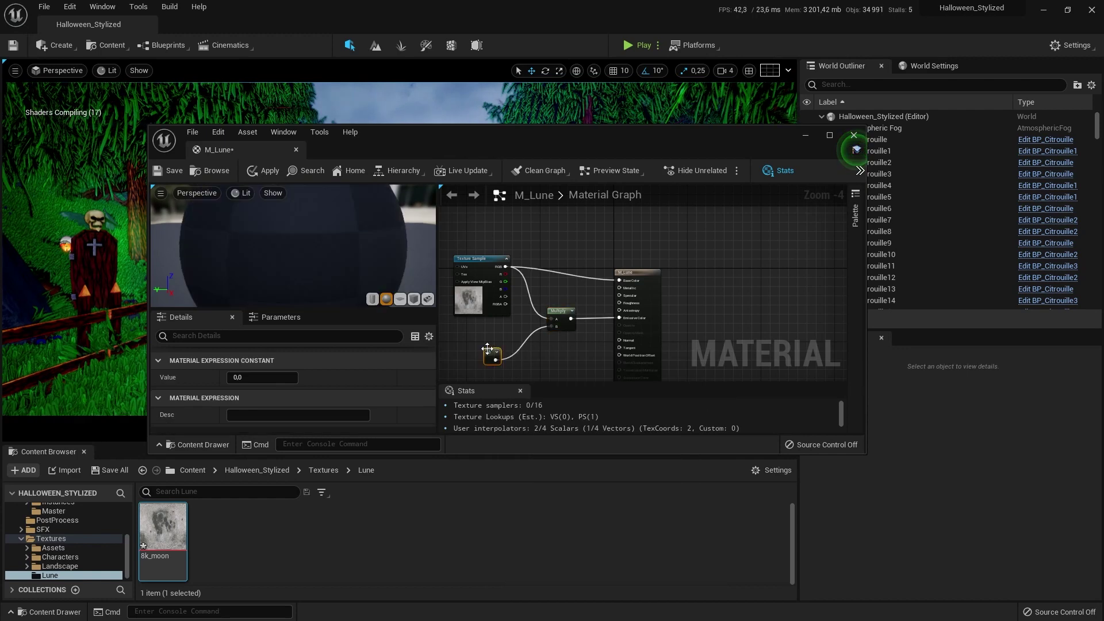
{"action": "left_click", "coordinate": [255, 382]}
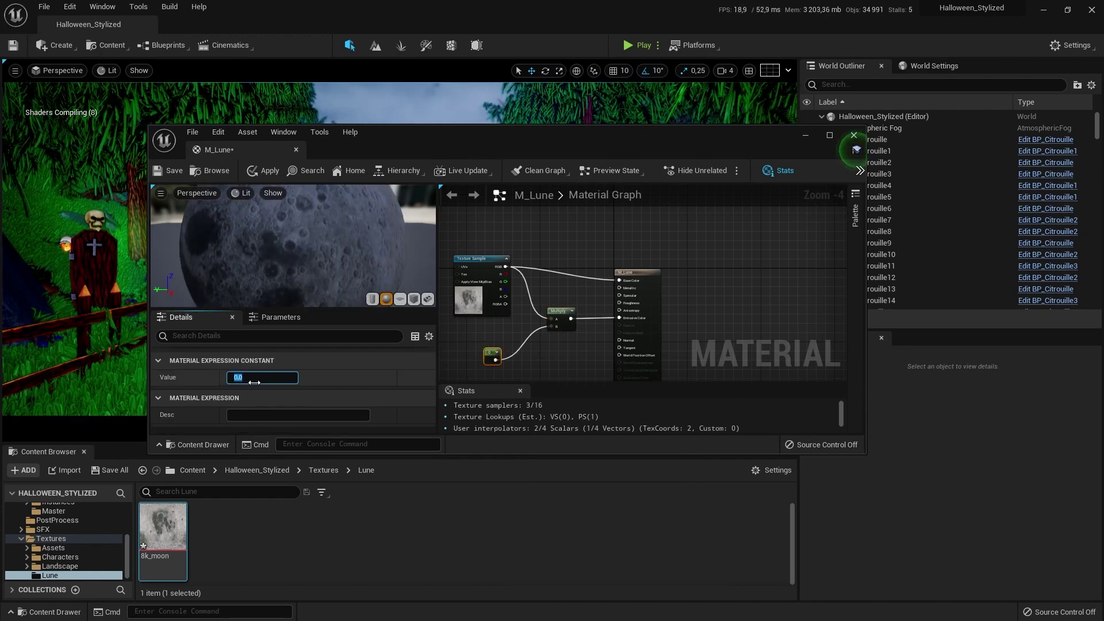
{"action": "key", "text": "Return"}
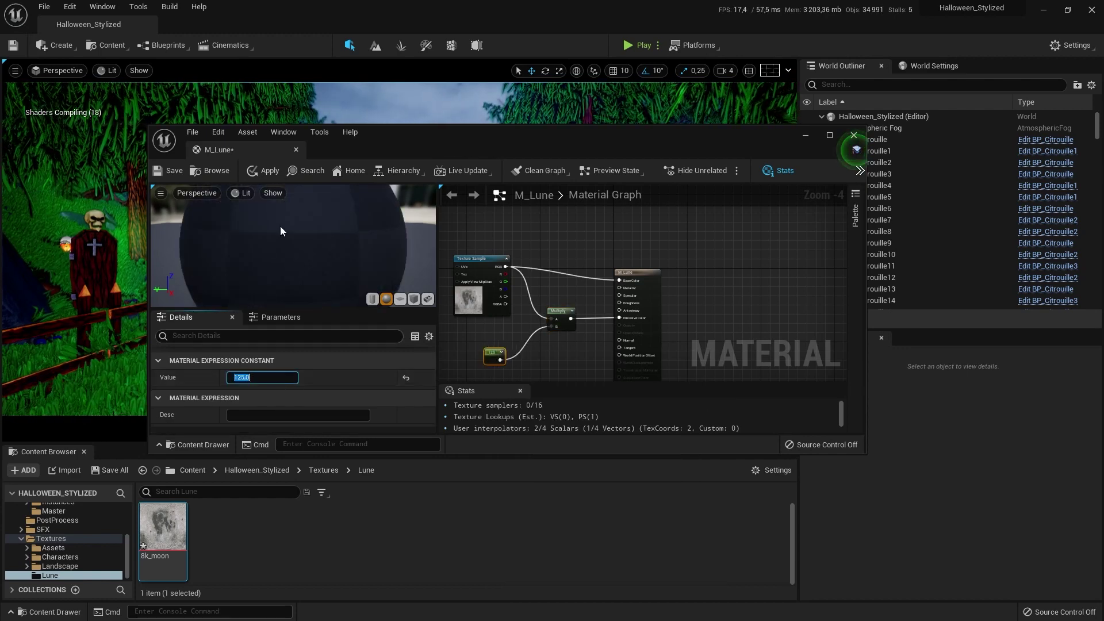
Step: Set the Constant node's value to 5, then save and close the M_Lune material
{"action": "type", "text": "5"}
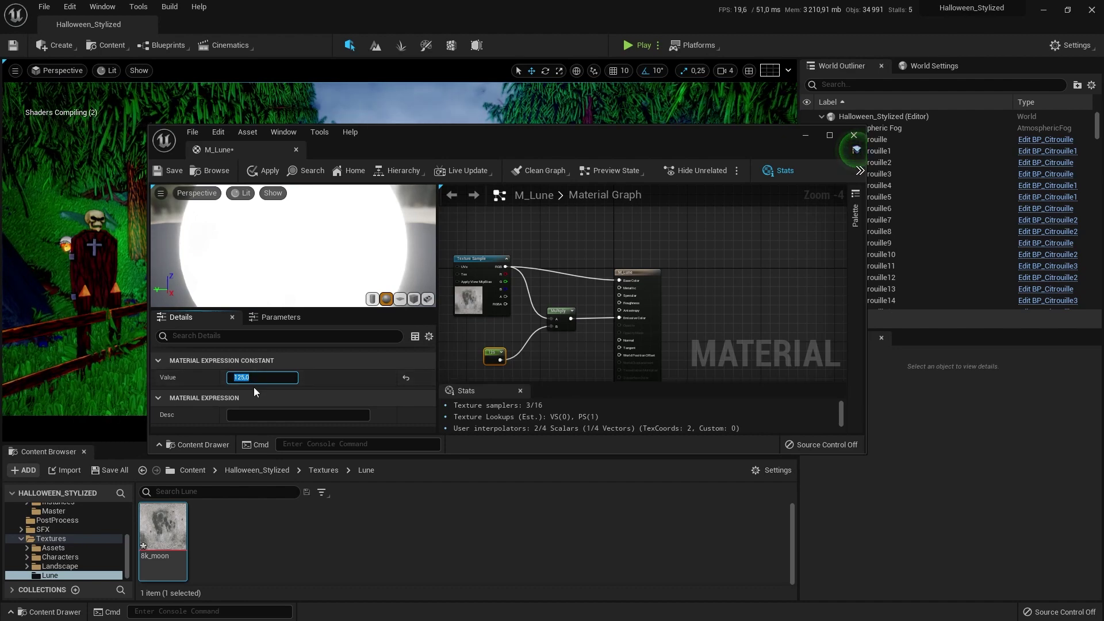
{"action": "key", "text": "Return"}
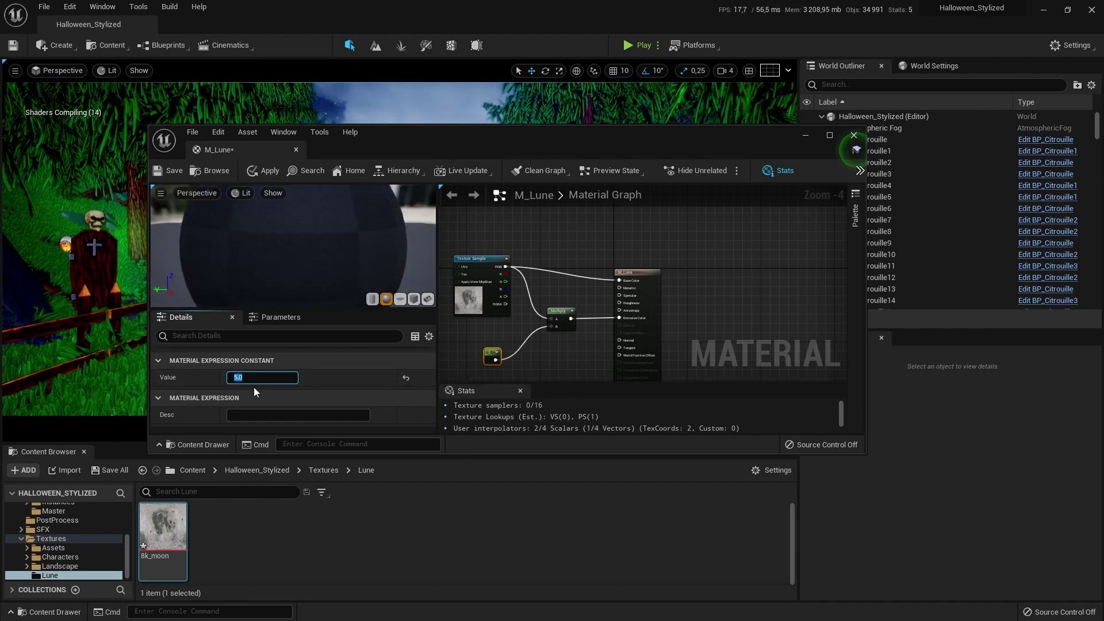
{"action": "left_click", "coordinate": [166, 172]}
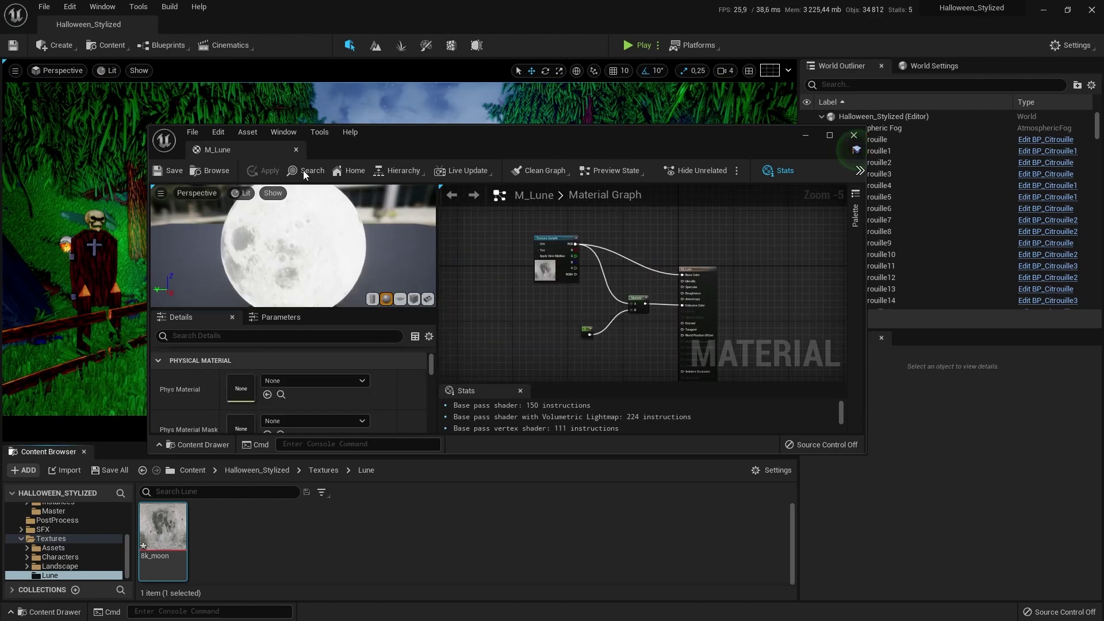
{"action": "left_click", "coordinate": [296, 149]}
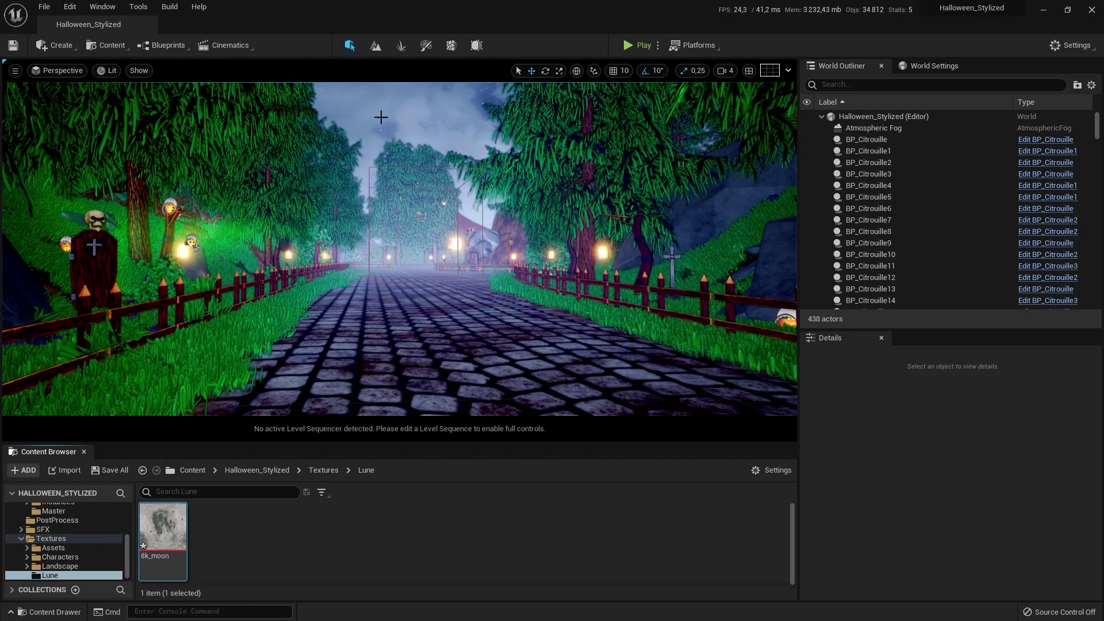
Step: Set the viewport camera speed to 8 and fly up out of the scene beyond the sky sphere
{"action": "right_click_drag", "start_coordinate": [382, 115], "coordinate": [363, 68]}
{"action": "left_click", "coordinate": [725, 71]}
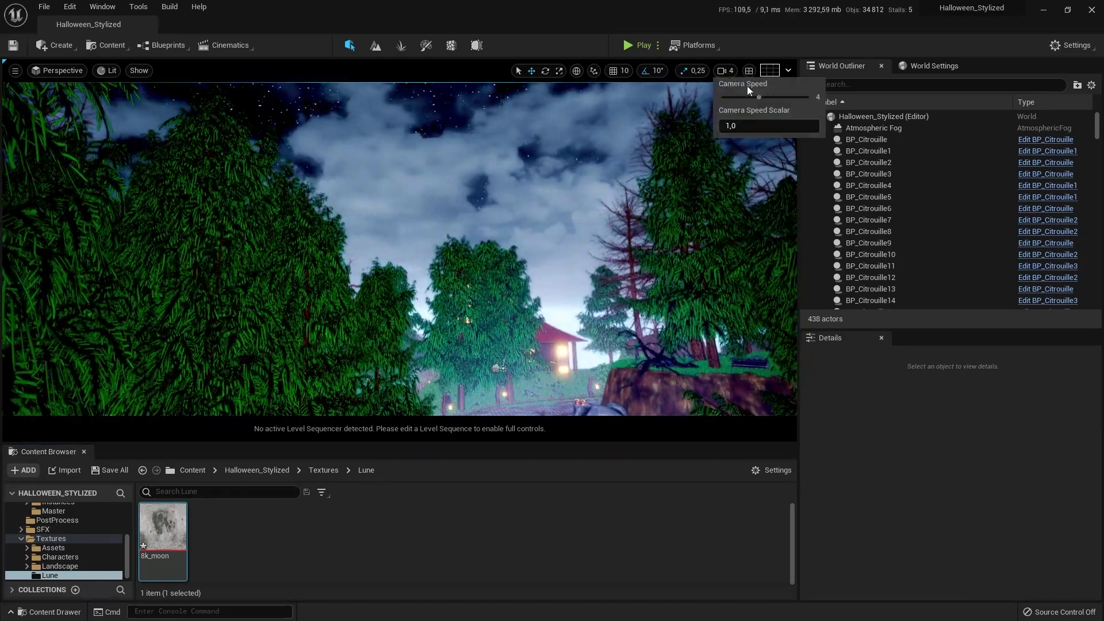
{"action": "left_click_drag", "start_coordinate": [792, 101], "coordinate": [807, 102]}
{"action": "mouse_move", "coordinate": [598, 184]}
{"action": "right_mouse_down"}
{"action": "mouse_move", "coordinate": [598, 144]}
{"action": "mouse_move", "coordinate": [593, 172]}
{"action": "right_mouse_up"}
{"action": "key", "text": "w"}
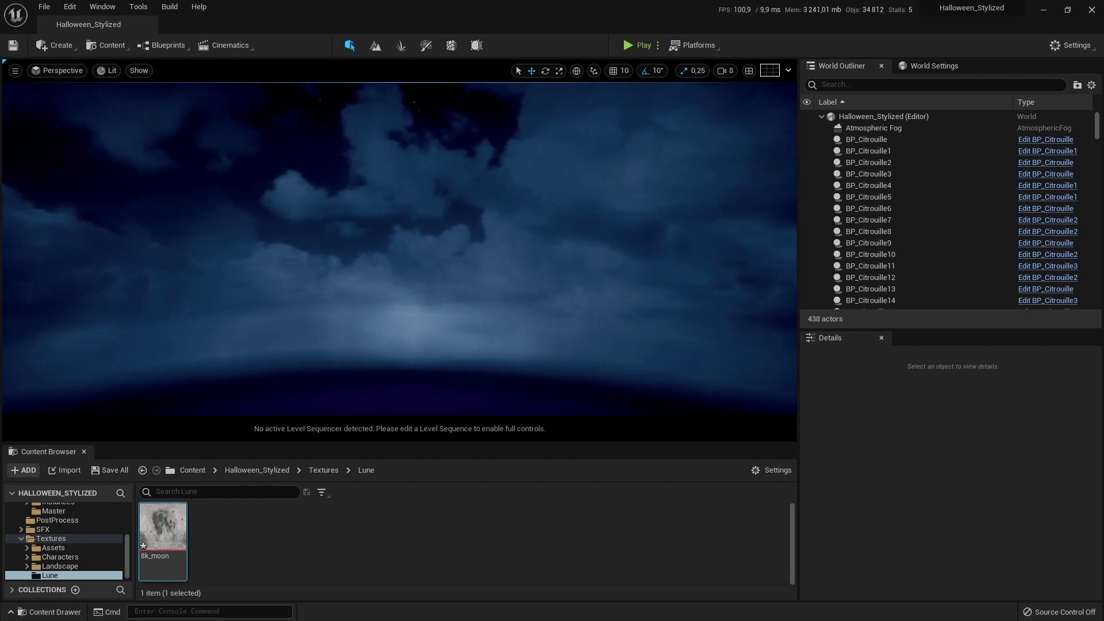
{"action": "right_click_drag", "start_coordinate": [592, 172], "coordinate": [592, 154]}
{"action": "right_click_drag", "start_coordinate": [399, 249], "coordinate": [347, 234]}
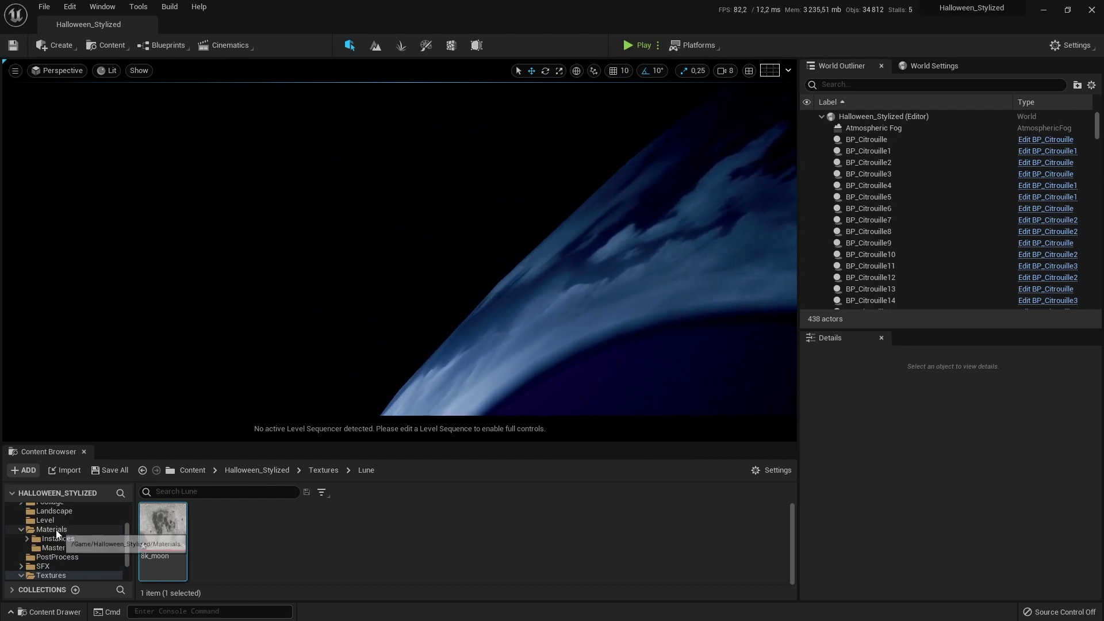
Step: Place the SM_Lune mesh from the Assets/Lune folder into the level, in the empty space outside the sky sphere
{"action": "scroll", "coordinate": [55, 529], "scroll_direction": "up", "scroll_amount": 4}
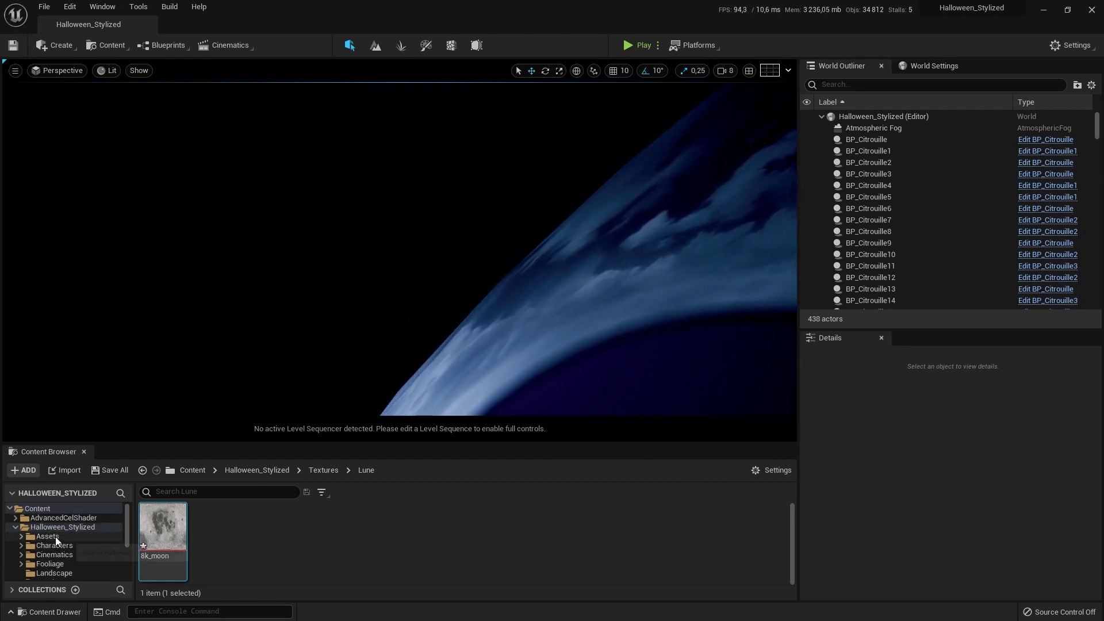
{"action": "left_click", "coordinate": [55, 536]}
{"action": "double_click", "coordinate": [485, 557]}
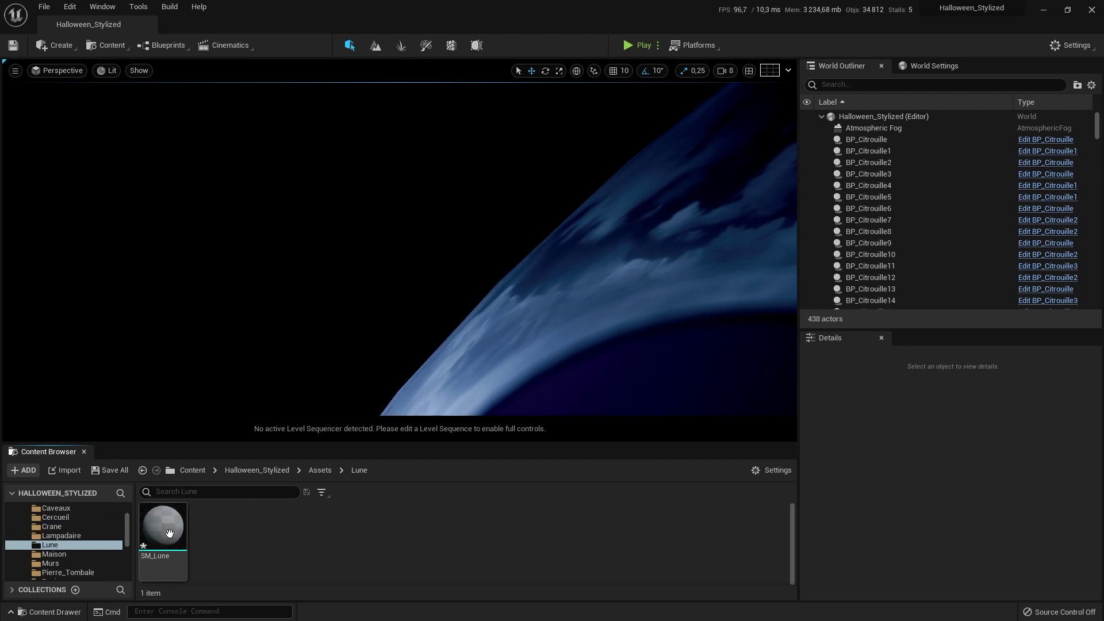
{"action": "left_click_drag", "start_coordinate": [170, 533], "coordinate": [273, 365]}
{"action": "left_click_drag", "start_coordinate": [284, 278], "coordinate": [286, 281]}
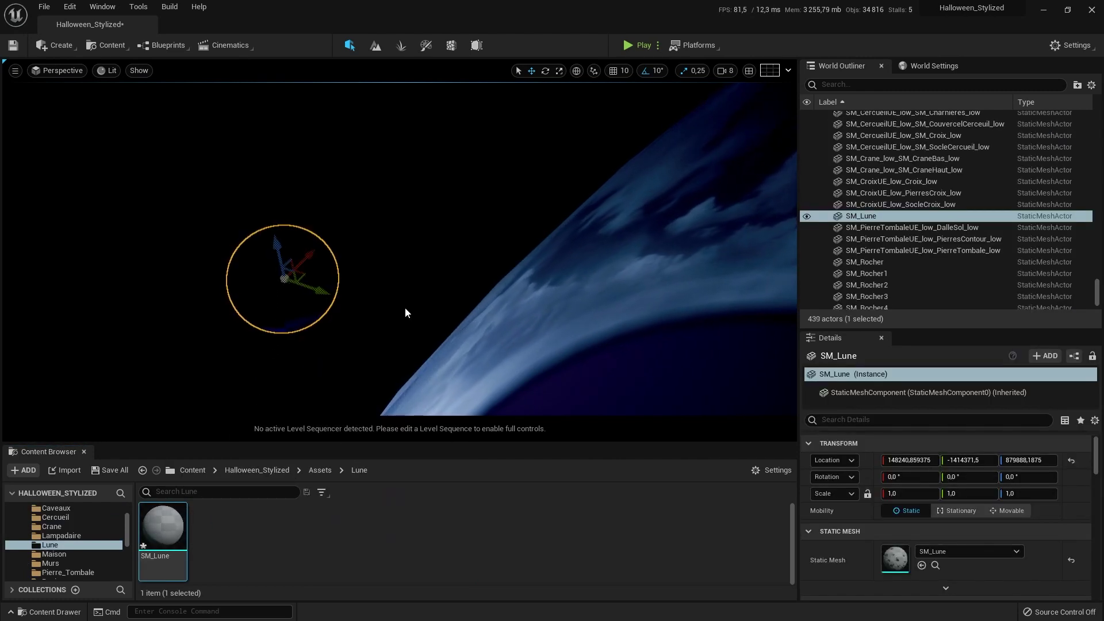
Step: Assign the M_Lune material to Element 0 of the placed SM_Lune actor
{"action": "scroll", "coordinate": [947, 554], "scroll_direction": "down", "scroll_amount": 2}
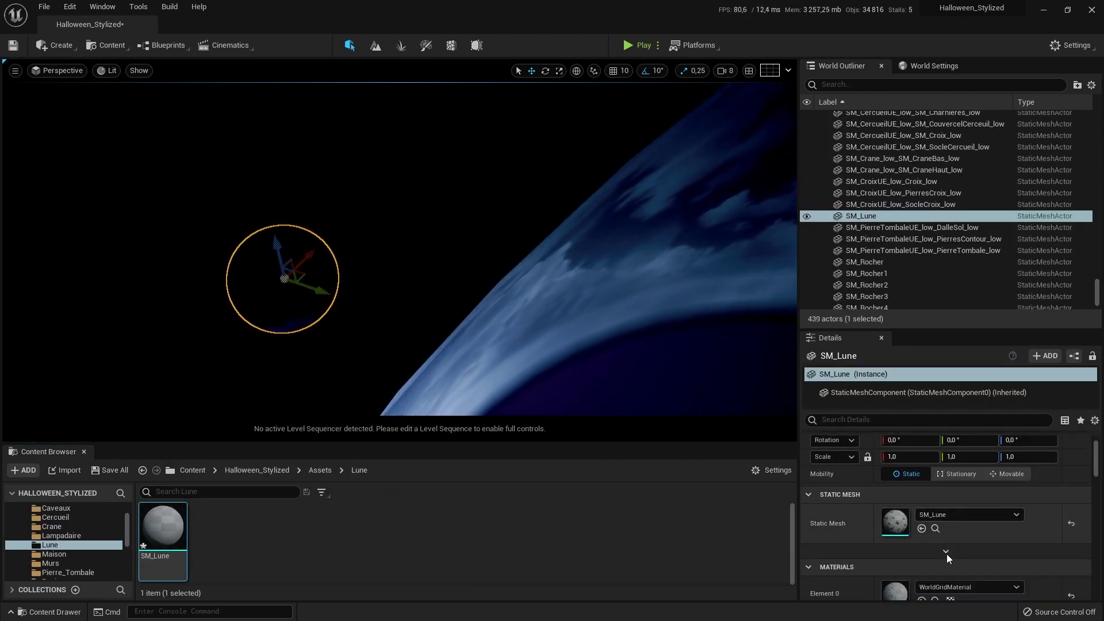
{"action": "scroll", "coordinate": [946, 554], "scroll_direction": "down", "scroll_amount": 1}
{"action": "left_click", "coordinate": [952, 568]}
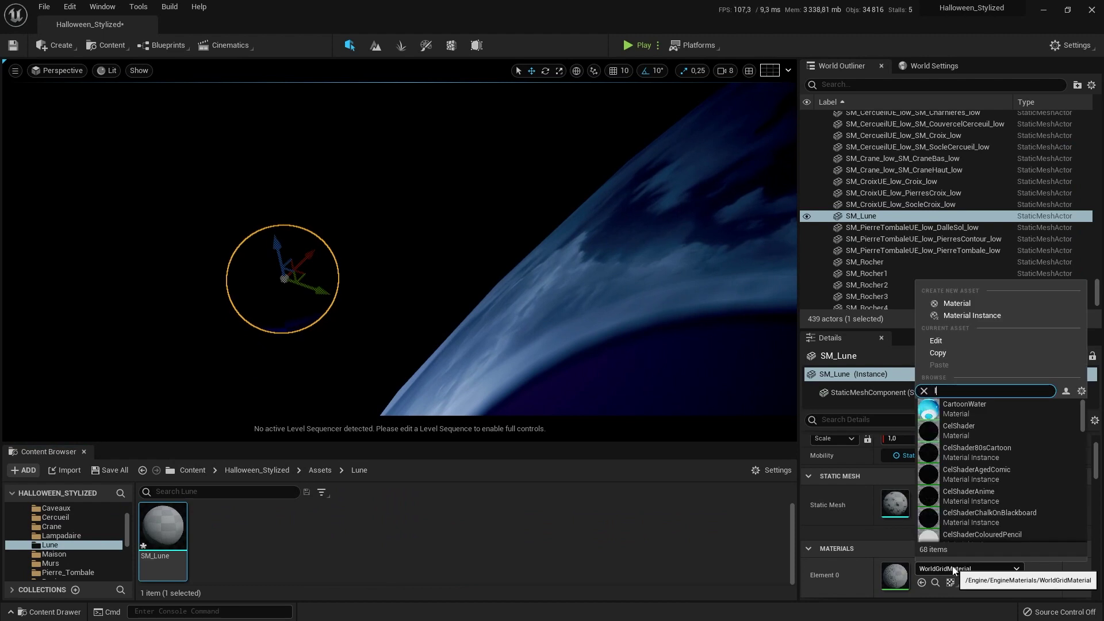
{"action": "left_click", "coordinate": [980, 405]}
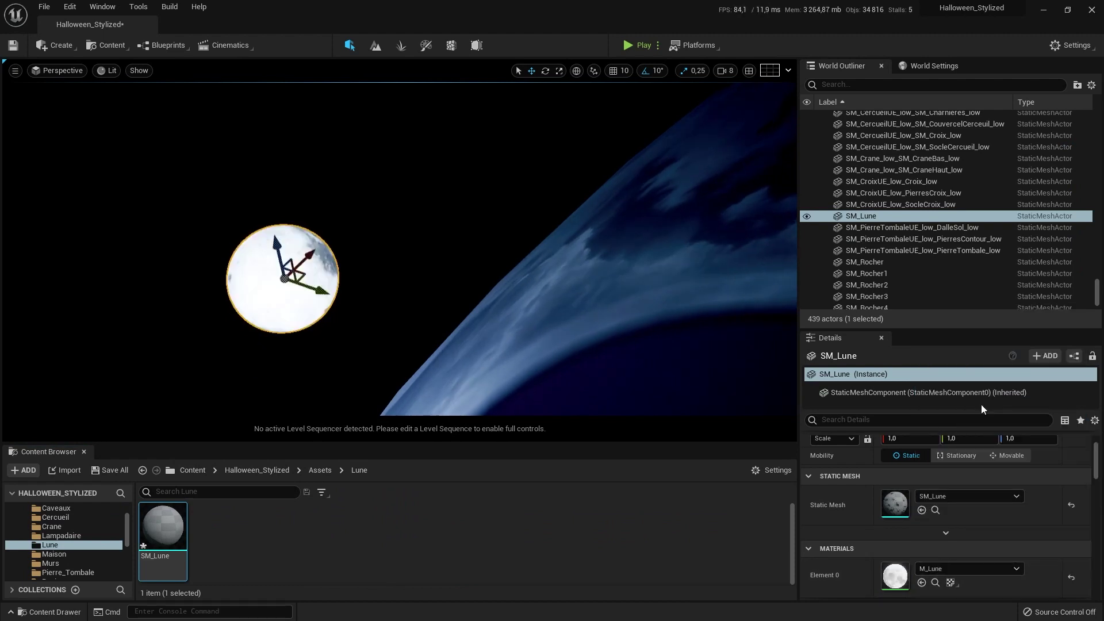
Step: Return to the scene by focusing on SM_PierreTombaleUE_low_DalleSol_low, set the camera speed to 2, and face the sky above the paved road
{"action": "right_click_drag", "start_coordinate": [525, 290], "coordinate": [525, 290]}
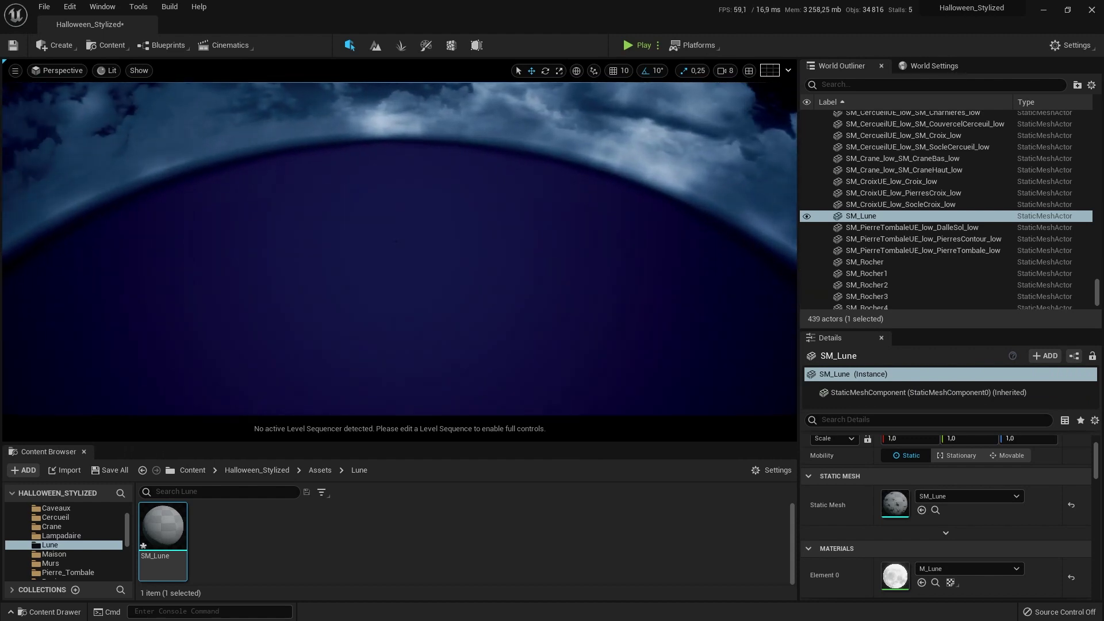
{"action": "left_click", "coordinate": [913, 229]}
{"action": "key", "text": "f"}
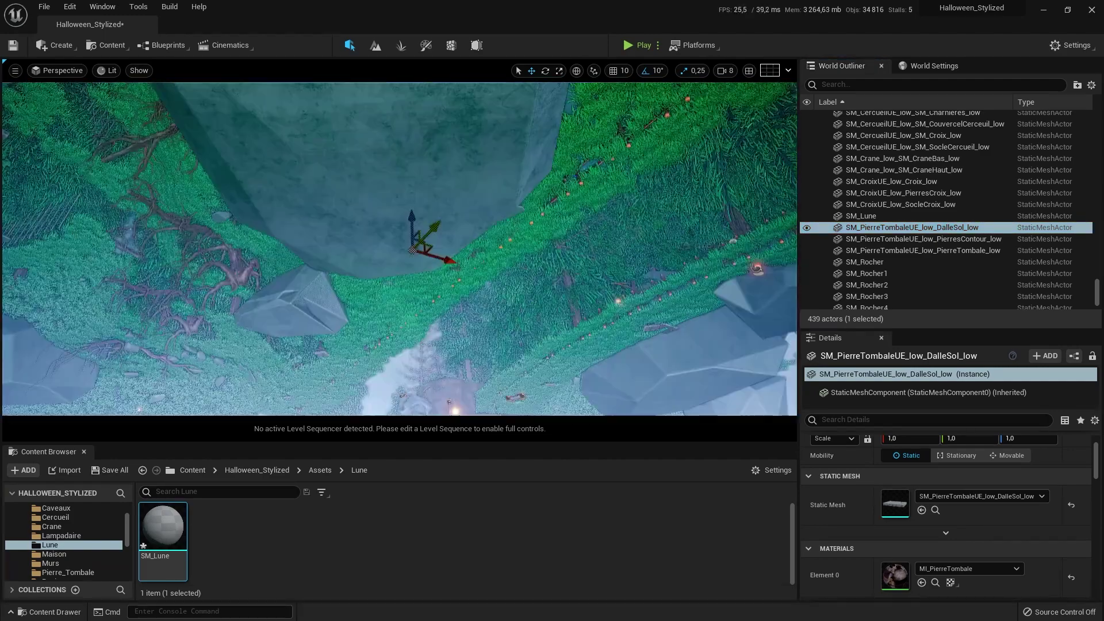
{"action": "right_click_drag", "start_coordinate": [525, 291], "coordinate": [525, 290]}
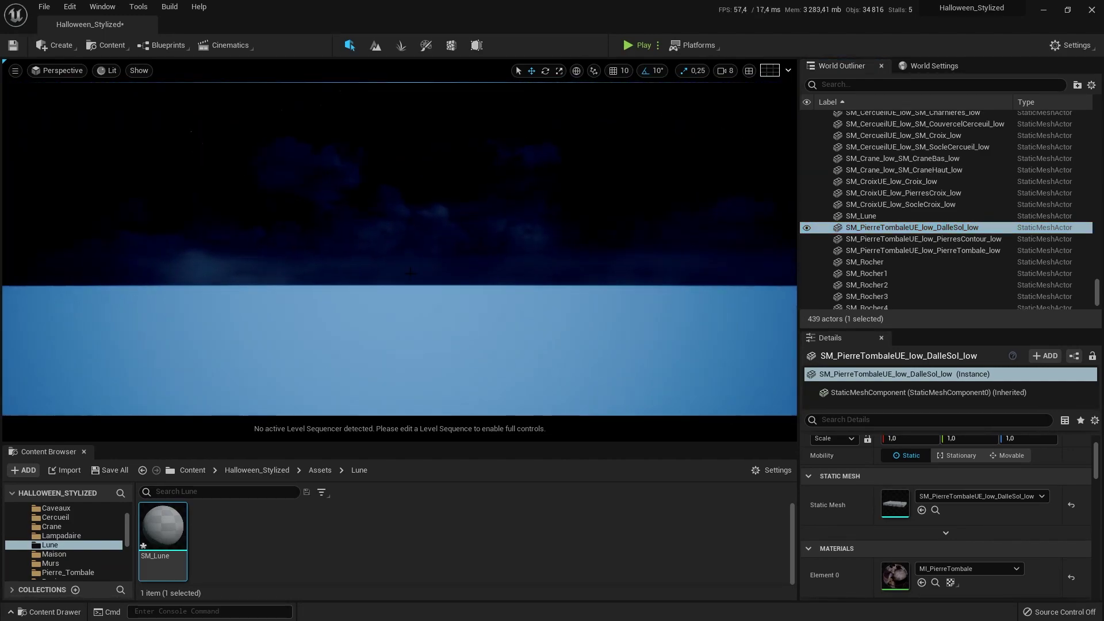
{"action": "key", "text": "f"}
{"action": "right_click", "coordinate": [481, 176]}
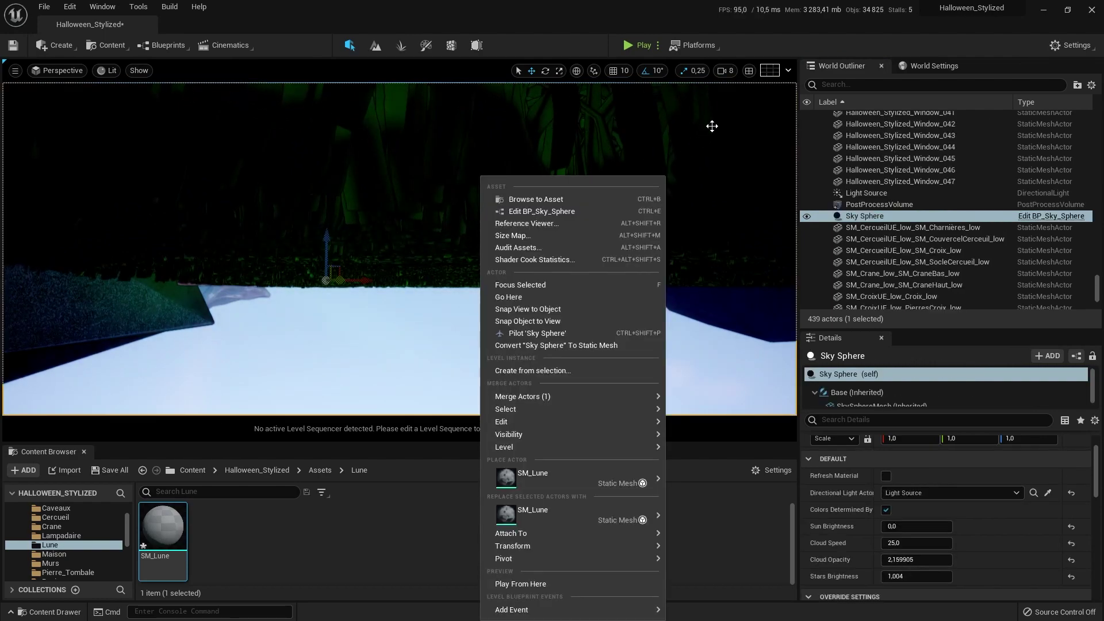
{"action": "left_click", "coordinate": [730, 72]}
{"action": "left_click", "coordinate": [734, 96]}
{"action": "right_click_drag", "start_coordinate": [633, 201], "coordinate": [633, 201]}
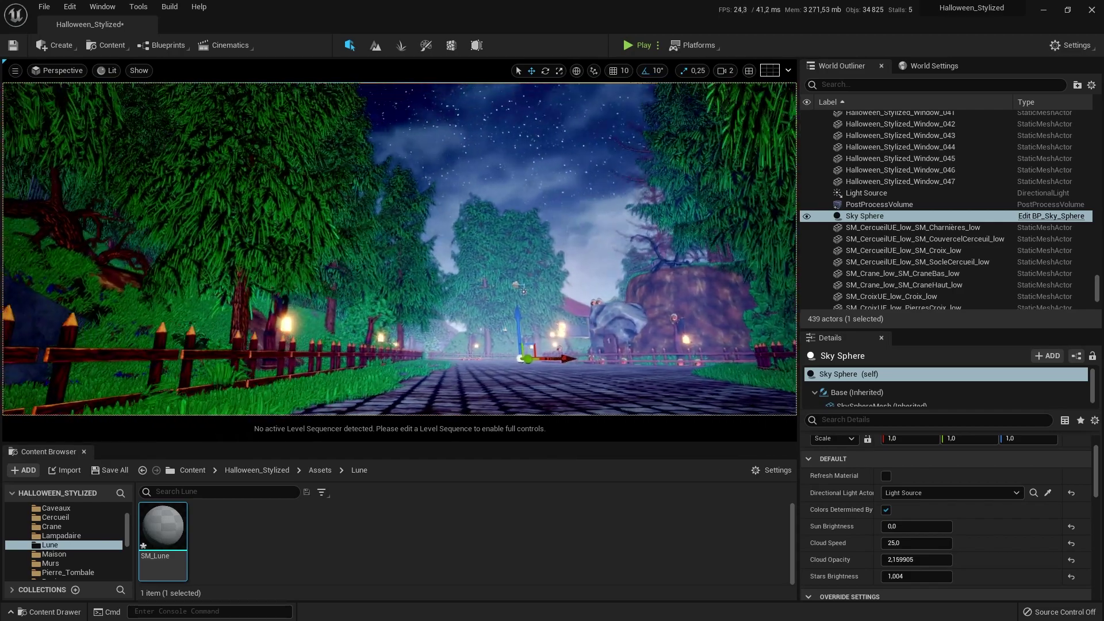
{"action": "right_click_drag", "start_coordinate": [479, 205], "coordinate": [479, 205]}
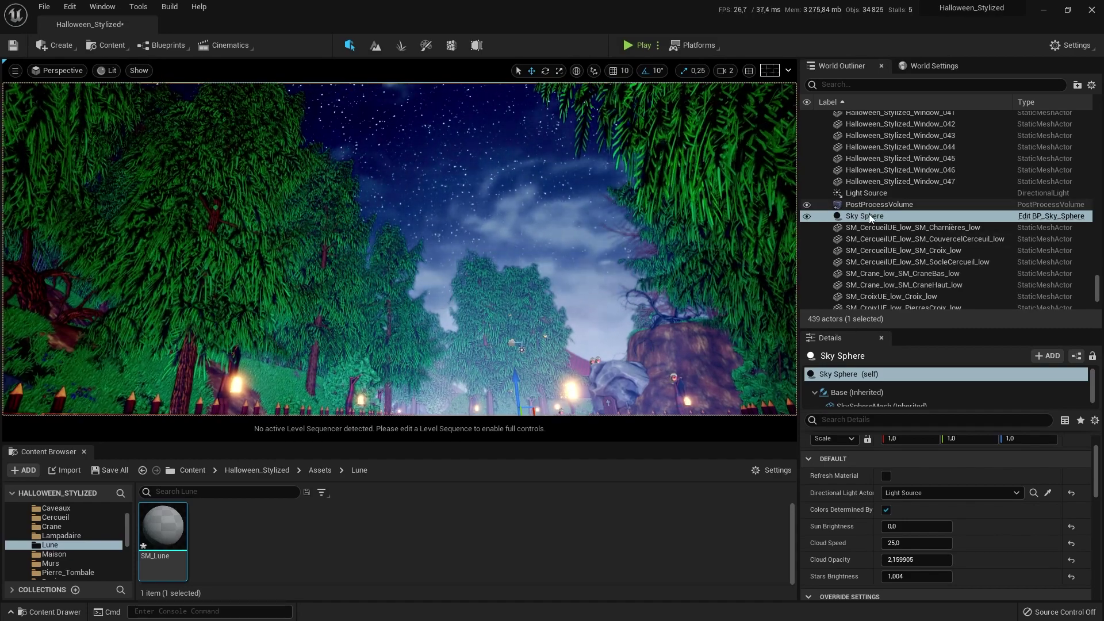
Step: Filter the level's actors by "lune", select SM_Lune, and shift it along the X axis to about 77296
{"action": "scroll", "coordinate": [884, 236], "scroll_direction": "down", "scroll_amount": 3}
{"action": "left_click", "coordinate": [898, 84]}
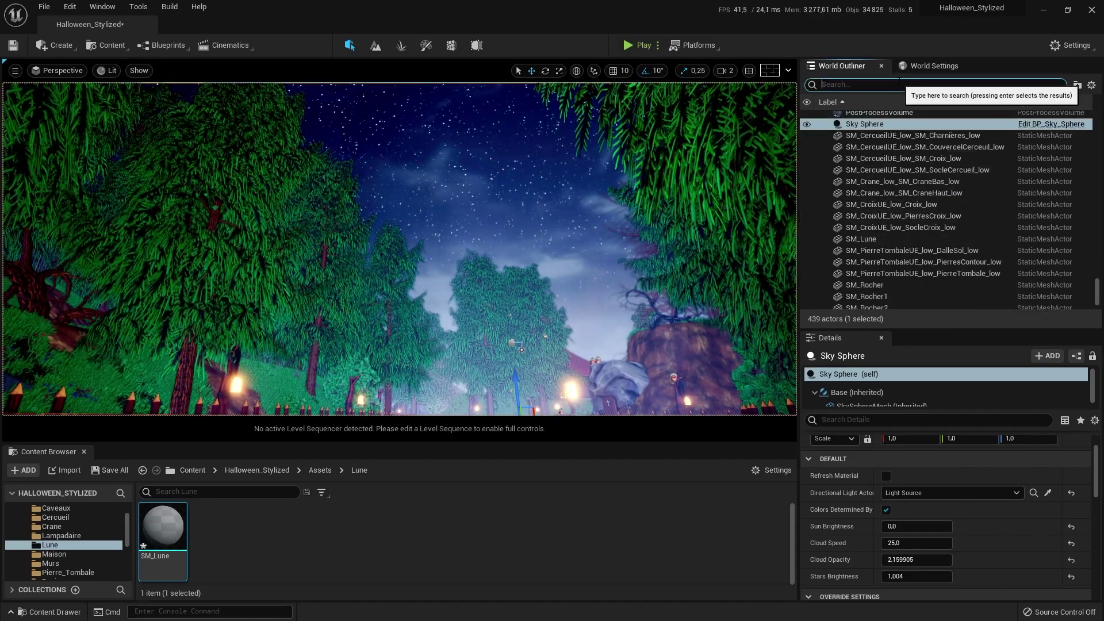
{"action": "type", "text": "lune"}
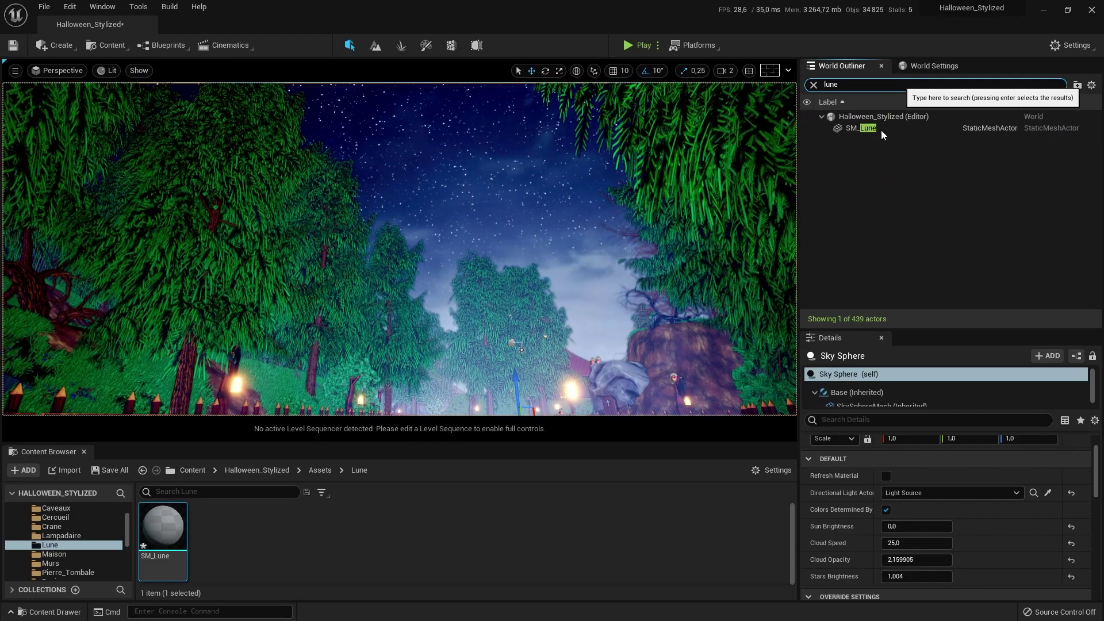
{"action": "left_click", "coordinate": [881, 129]}
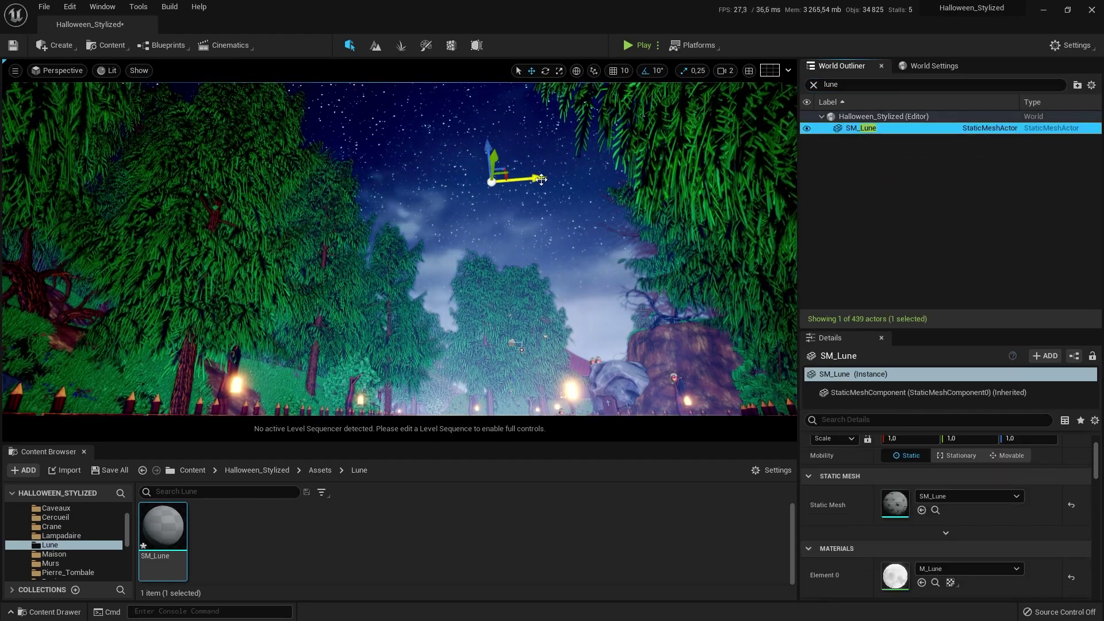
{"action": "left_click_drag", "start_coordinate": [541, 180], "coordinate": [524, 181]}
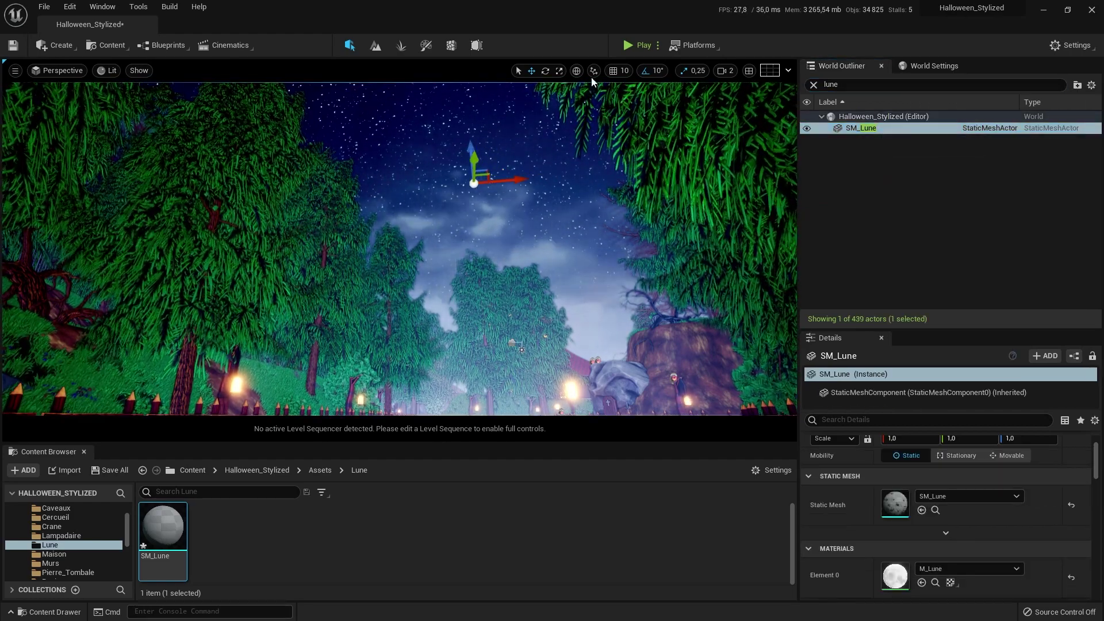
Step: Lock SM_Lune's scale proportions and set its scale to 125000 on all axes
{"action": "left_click", "coordinate": [562, 72]}
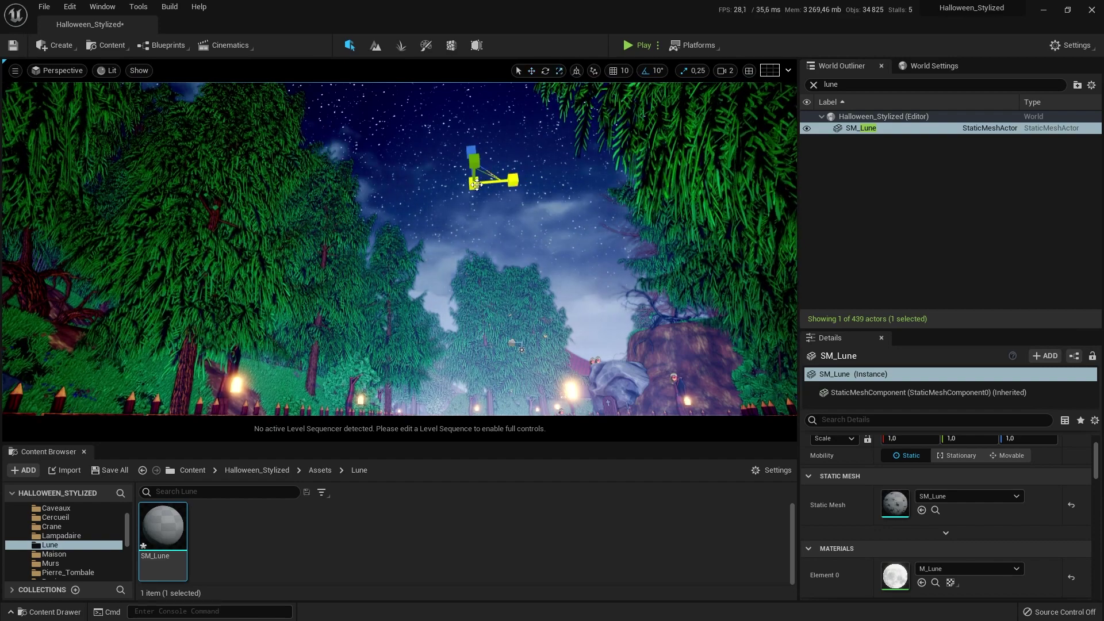
{"action": "mouse_move", "coordinate": [476, 182]}
{"action": "left_mouse_down"}
{"action": "mouse_move", "coordinate": [503, 154]}
{"action": "mouse_move", "coordinate": [481, 179]}
{"action": "left_mouse_up"}
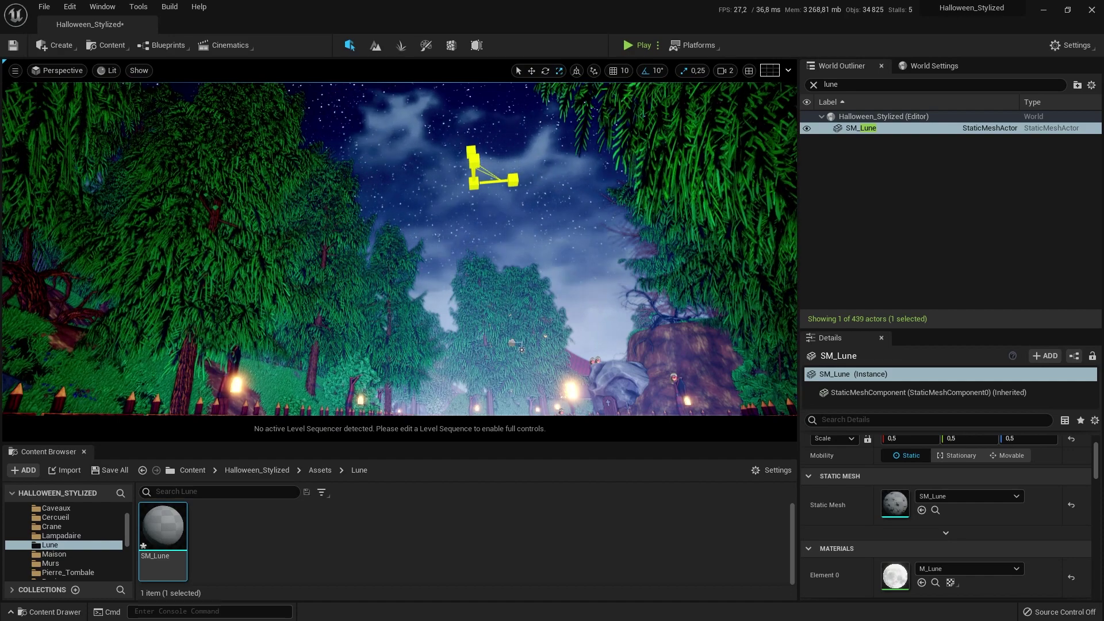
{"action": "scroll", "coordinate": [972, 487], "scroll_direction": "up", "scroll_amount": 2}
{"action": "left_click", "coordinate": [903, 475]}
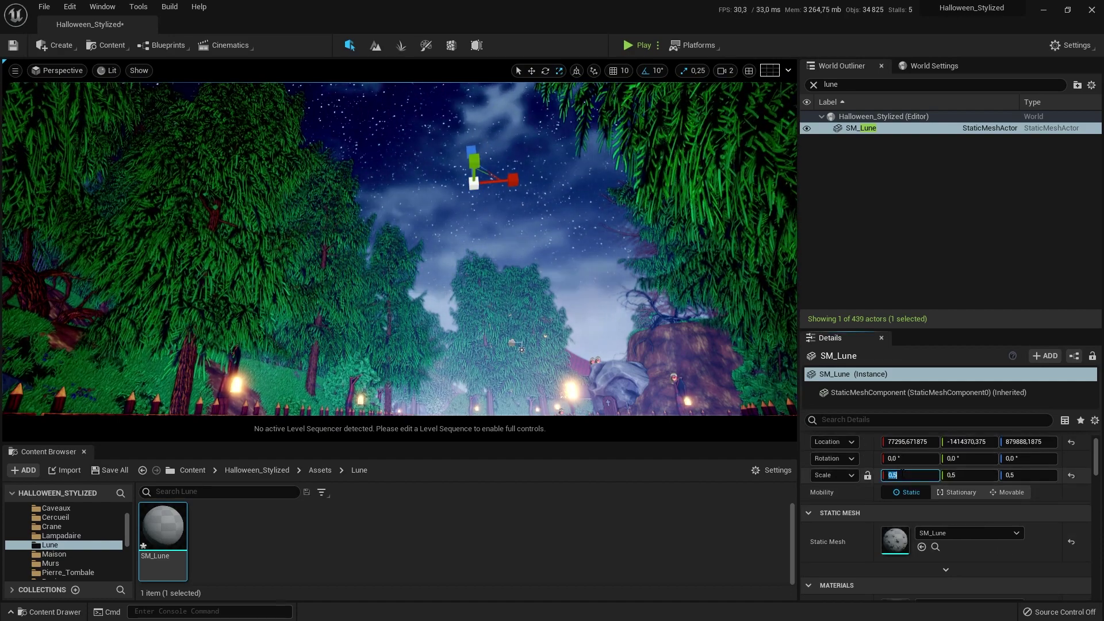
{"action": "type", "text": "125"}
{"action": "key", "text": "Return"}
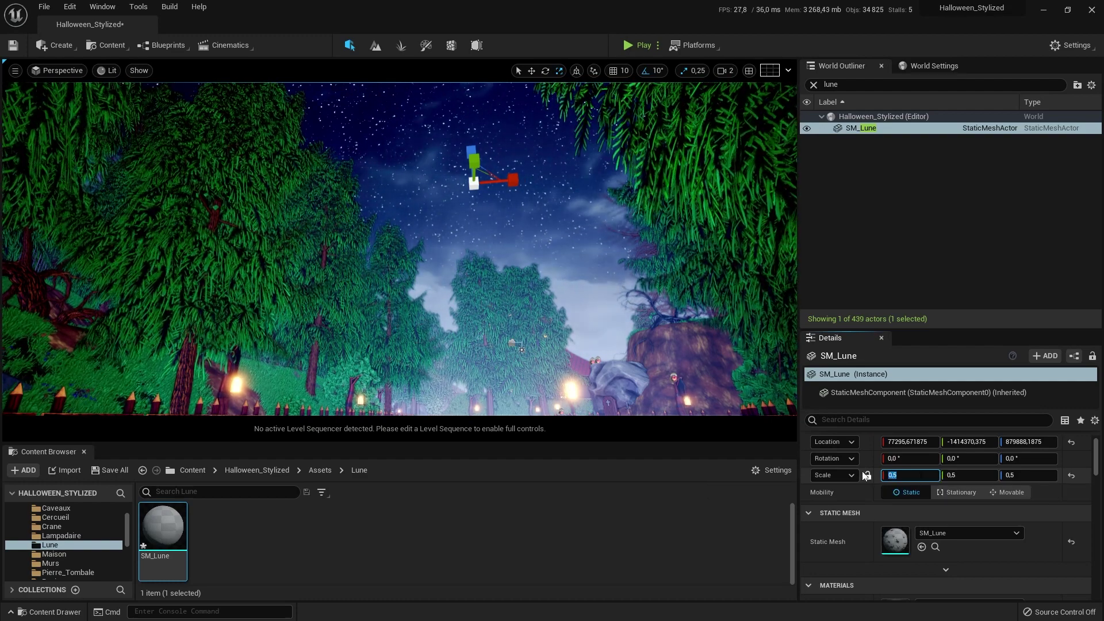
{"action": "left_click", "coordinate": [867, 475]}
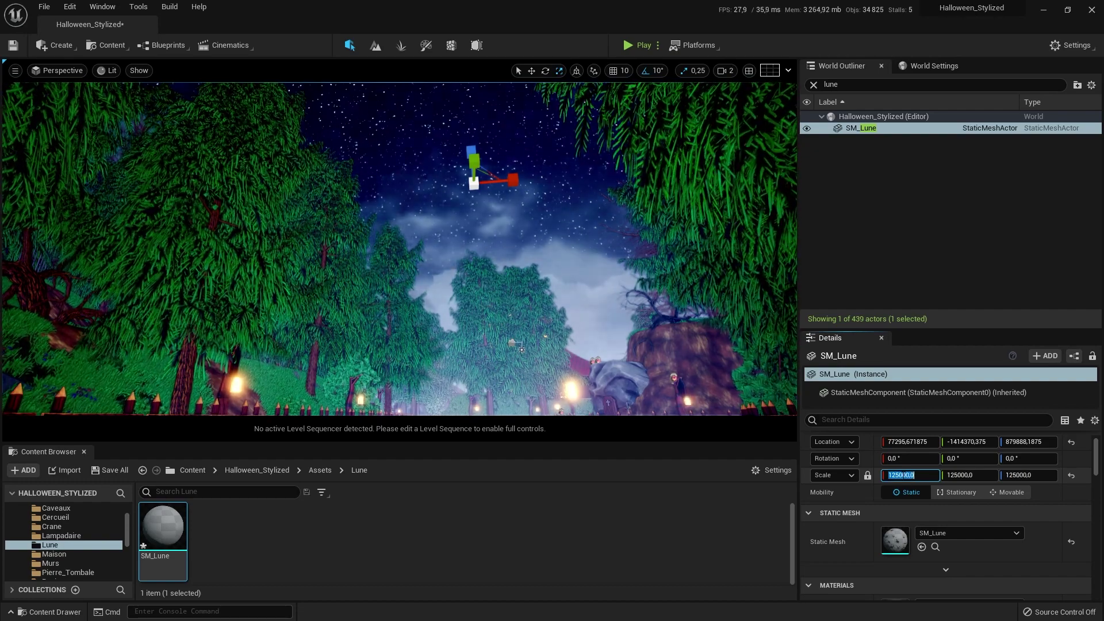
{"action": "key", "text": "Return"}
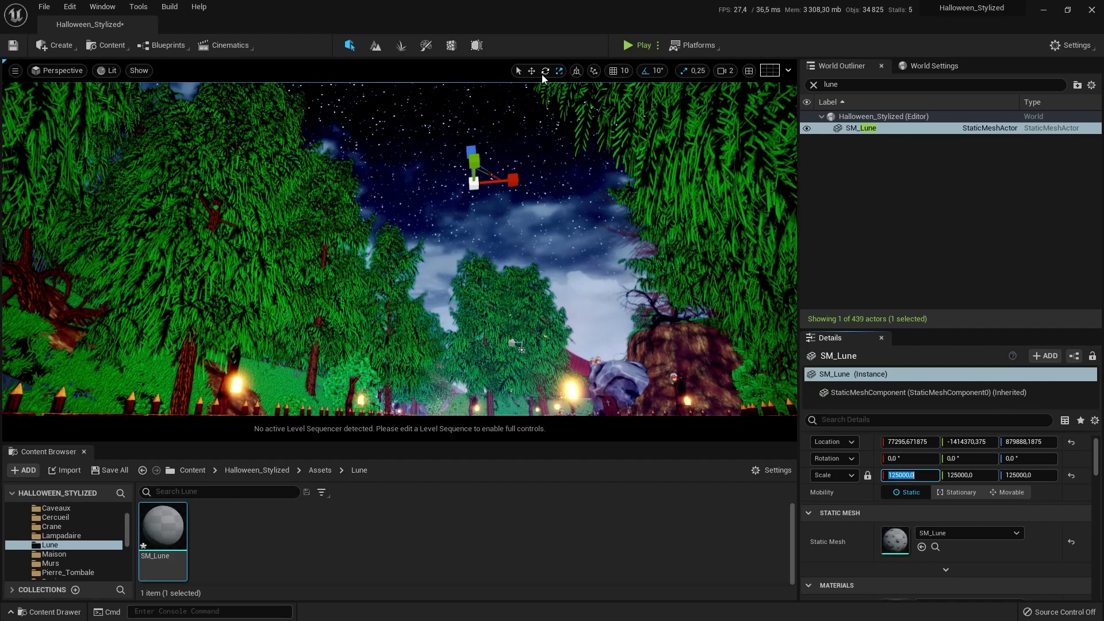
{"action": "left_click", "coordinate": [531, 70]}
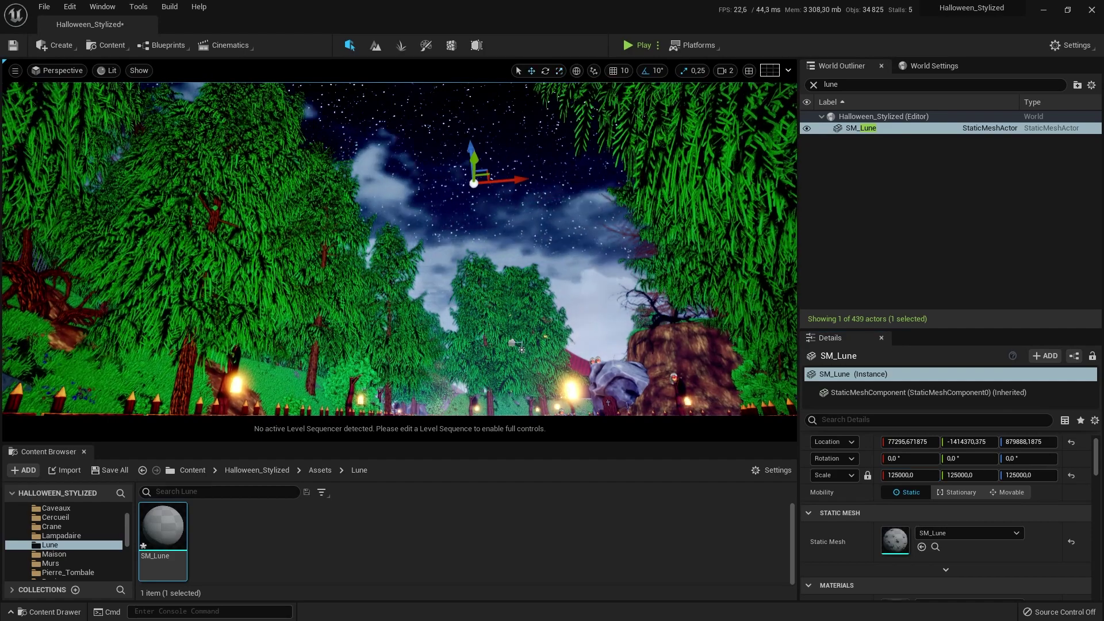
{"action": "left_click", "coordinate": [608, 196]}
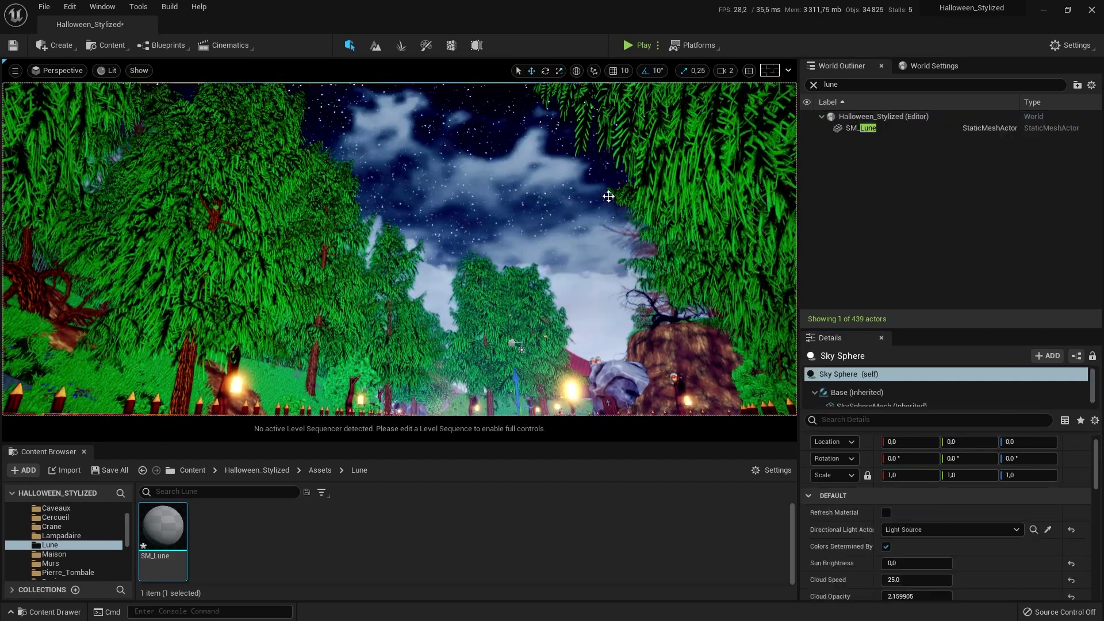
{"action": "left_click", "coordinate": [834, 127]}
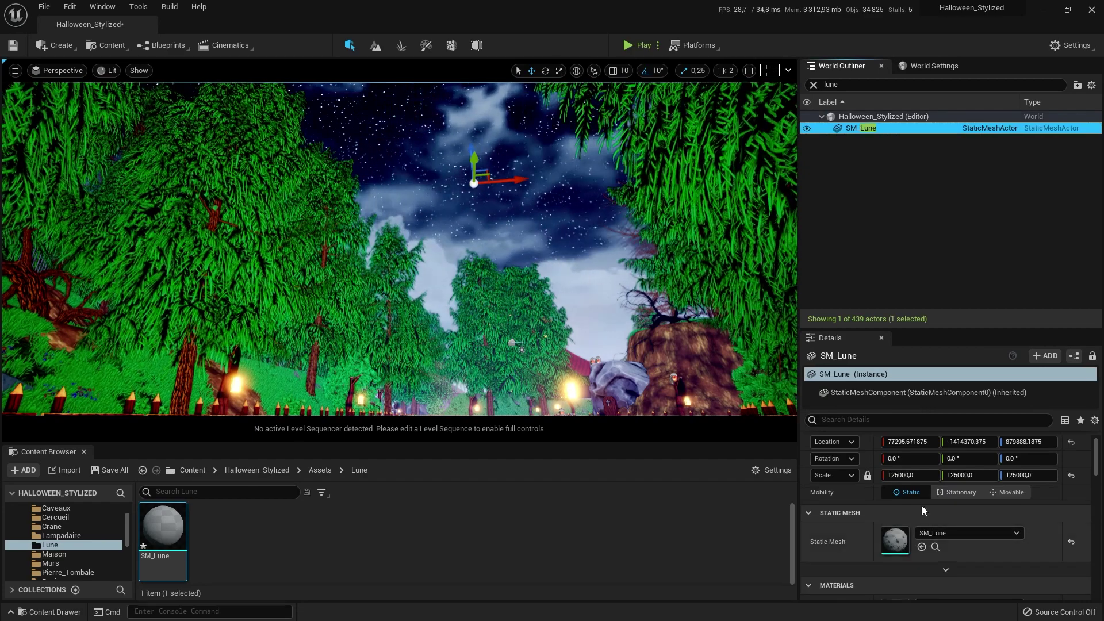
{"action": "left_click", "coordinate": [911, 475]}
{"action": "type", "text": "000006166528"}
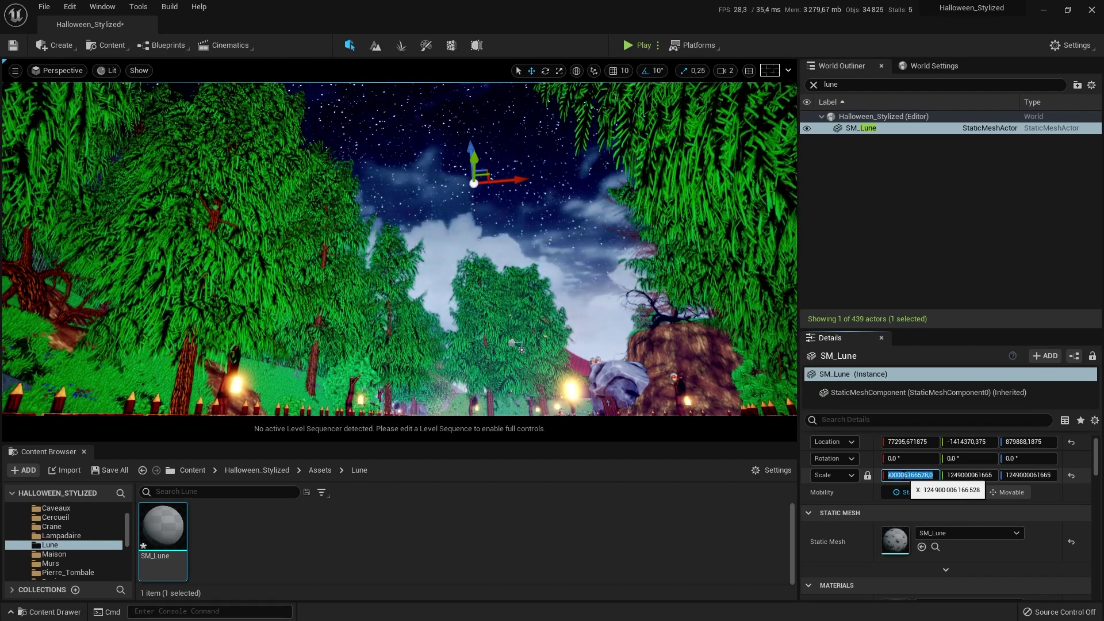
{"action": "key", "text": "Return"}
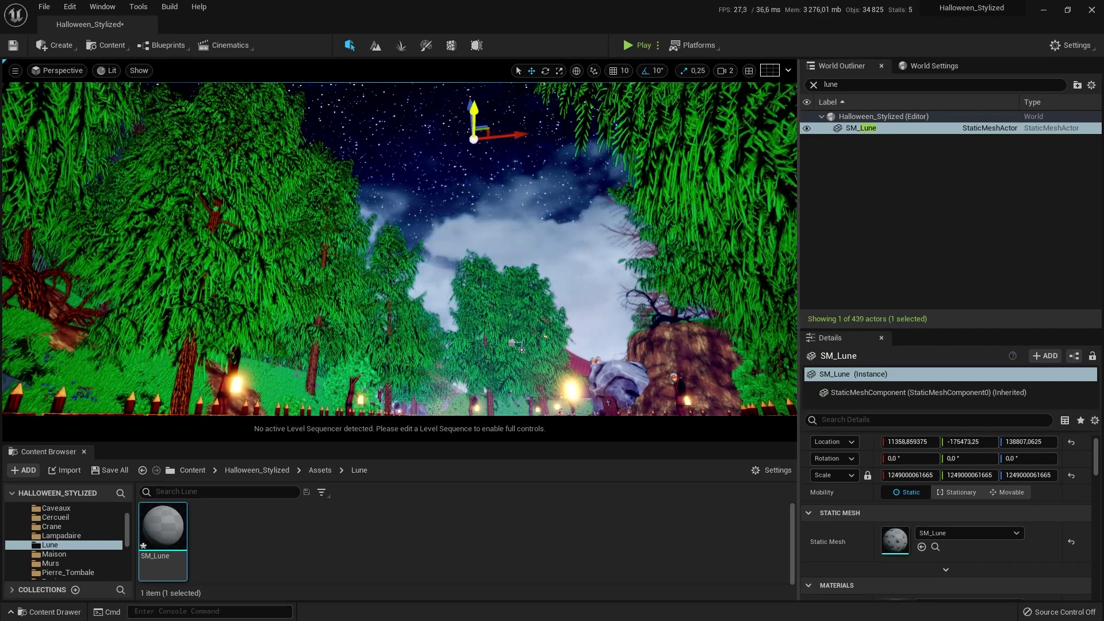
Step: Bring SM_Lune closer to the scene, to about X 3172, Y -27214, Z 17129, and focus the view on it
{"action": "left_click_drag", "start_coordinate": [466, 151], "coordinate": [544, 194]}
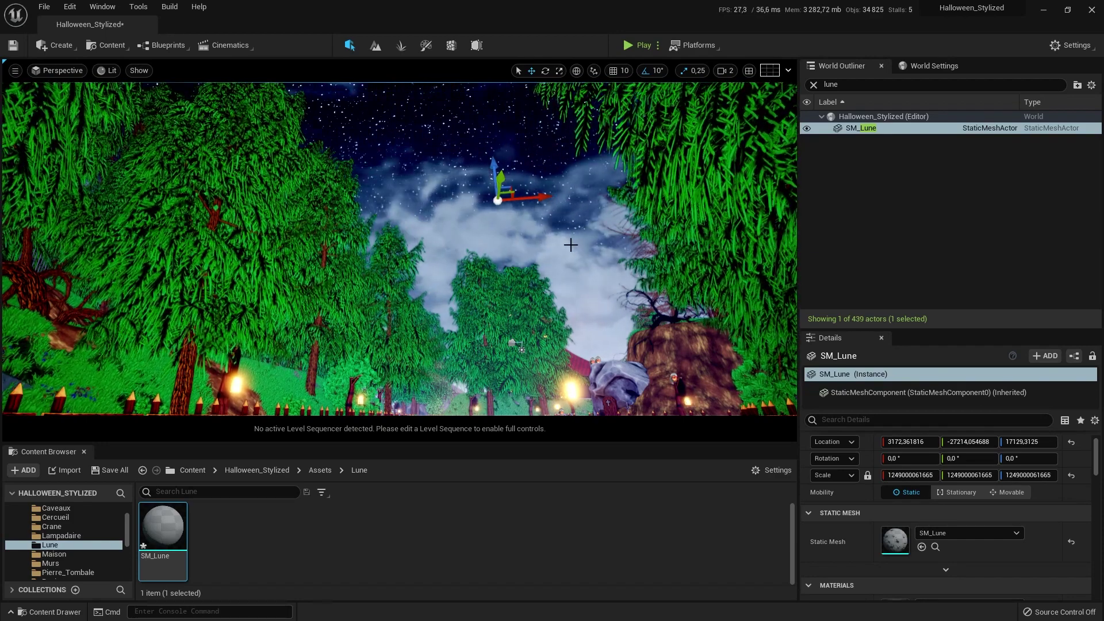
{"action": "key", "text": "f"}
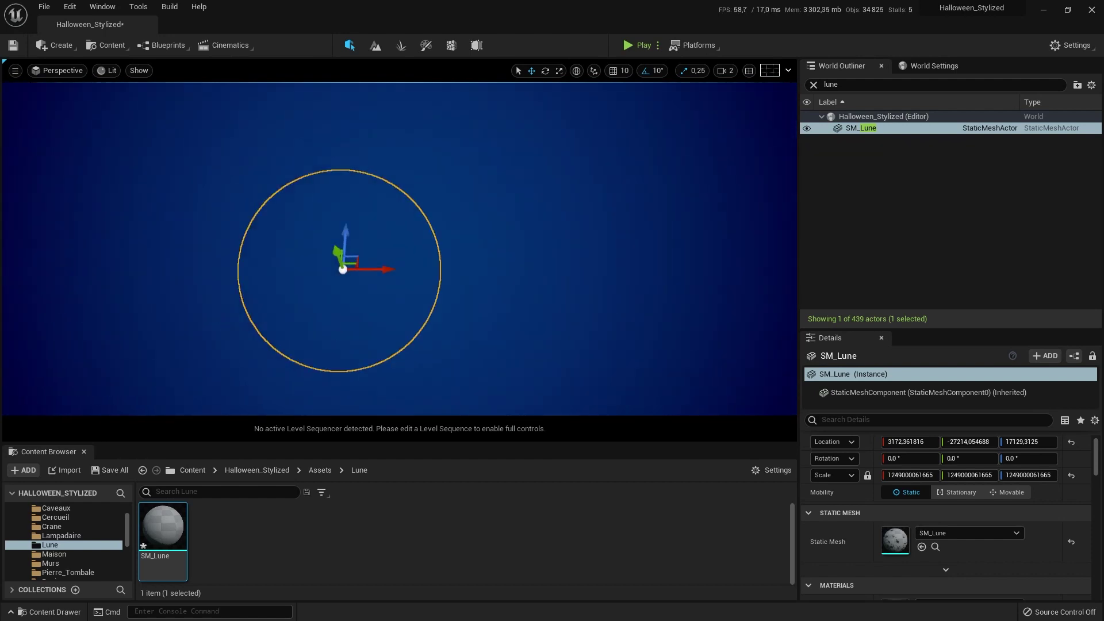
{"action": "right_click_drag", "start_coordinate": [399, 249], "coordinate": [368, 339]}
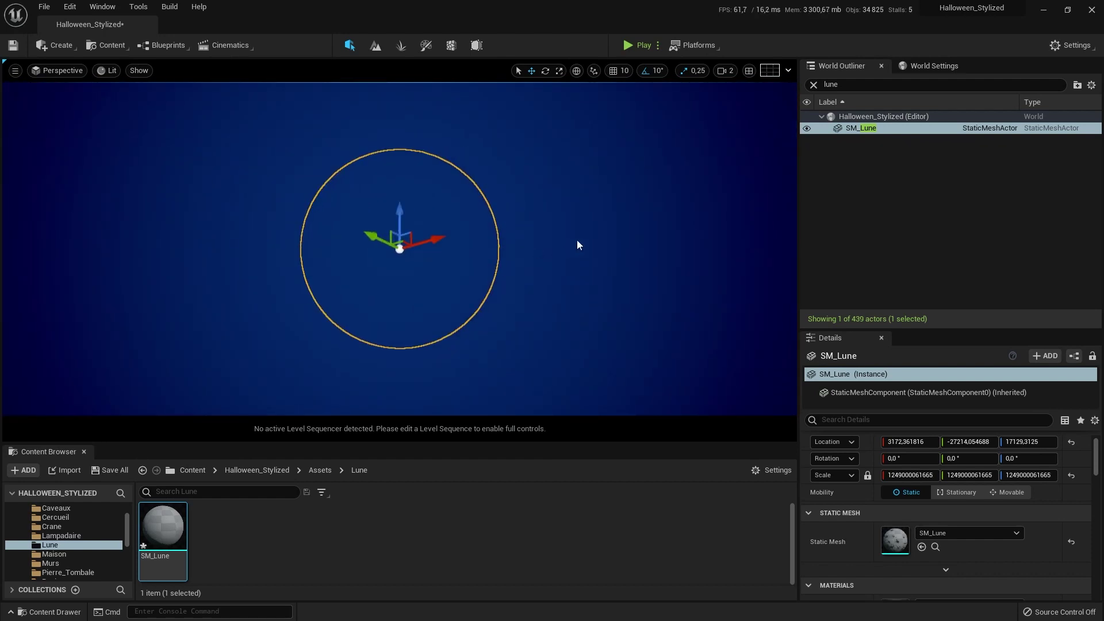
Step: Delete the oversized SM_Lune actor, clear the actor filter, and return the view to the paved road by focusing on BP_Citrouille2
{"action": "key", "text": "Delete"}
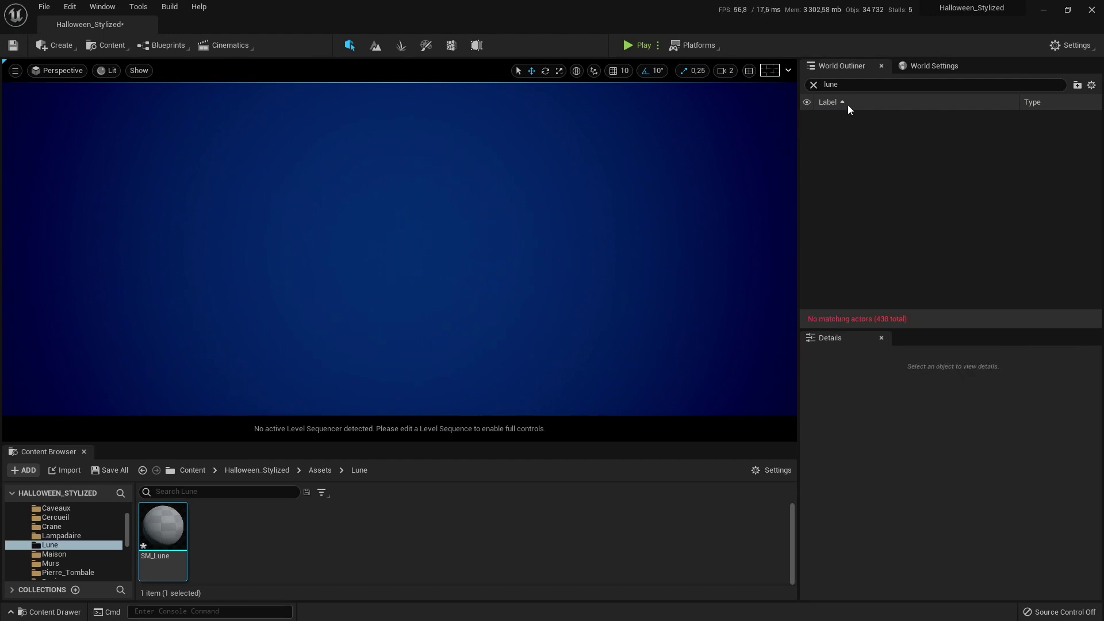
{"action": "left_click", "coordinate": [813, 85]}
{"action": "left_click", "coordinate": [865, 162]}
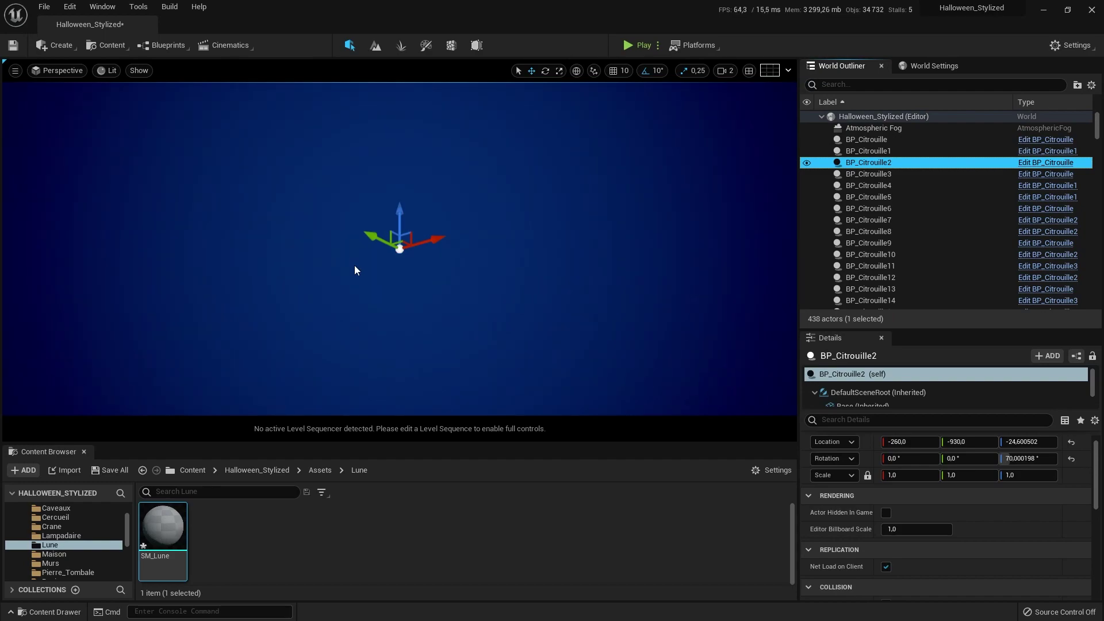
{"action": "scroll", "coordinate": [354, 264], "scroll_direction": "up", "scroll_amount": 3}
{"action": "right_click_drag", "start_coordinate": [488, 256], "coordinate": [466, 247]}
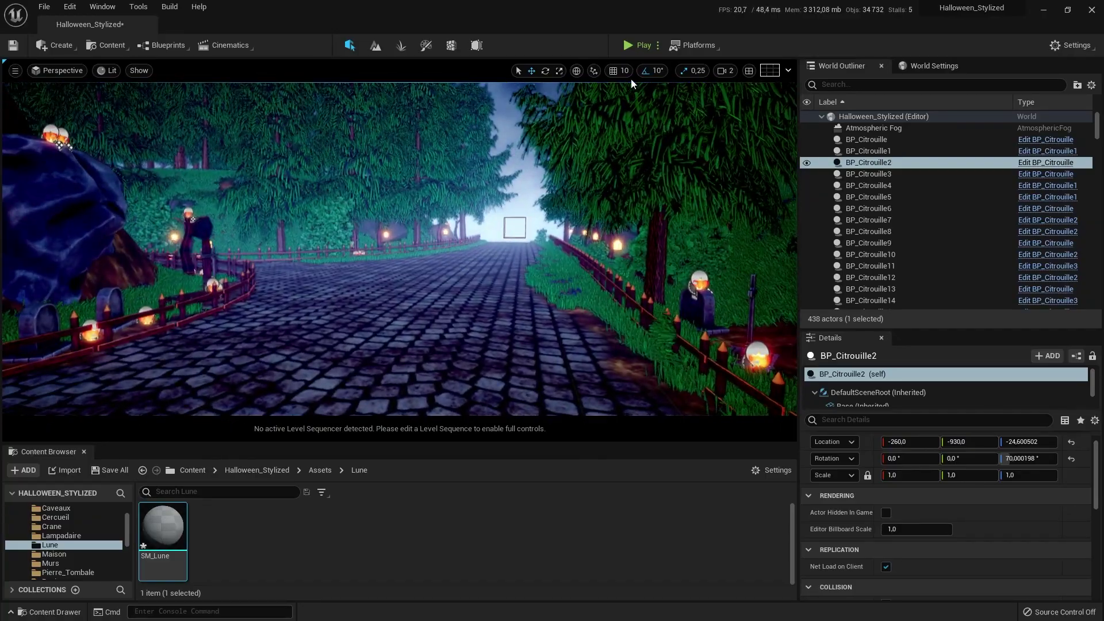
Step: Set the camera speed to 5 and place a new SM_Lune in the sky between the trees, at about X -452, Y 3317, Z 476
{"action": "left_click", "coordinate": [777, 99]}
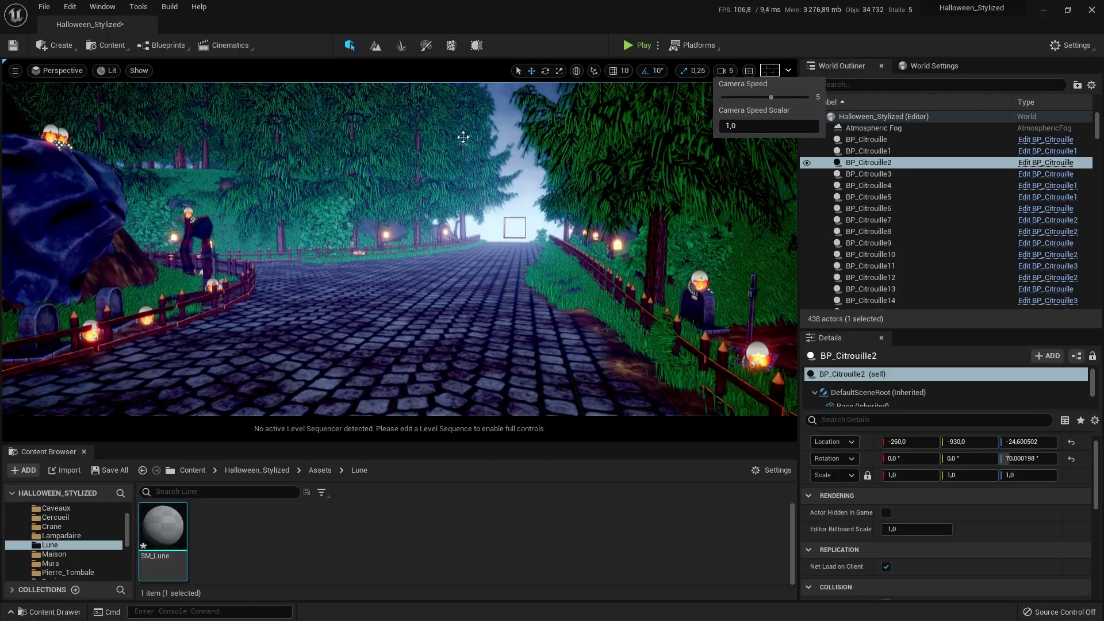
{"action": "right_click_drag", "start_coordinate": [552, 230], "coordinate": [404, 216]}
{"action": "left_click_drag", "start_coordinate": [404, 216], "coordinate": [426, 114]}
{"action": "right_click_drag", "start_coordinate": [426, 114], "coordinate": [430, 86]}
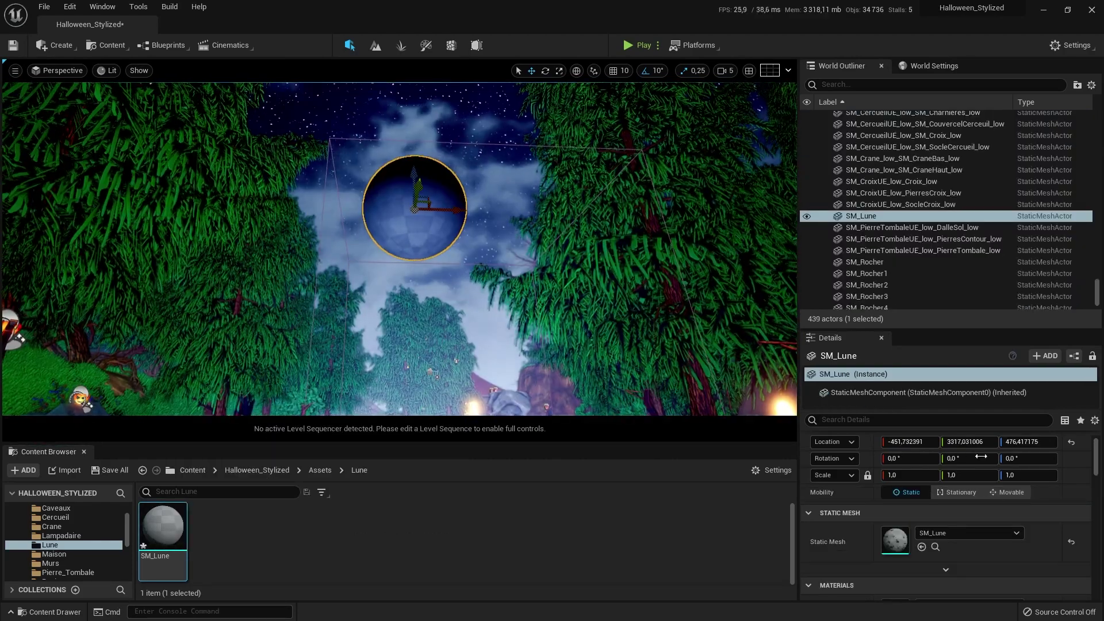
Step: Assign the M_Lune material to Element 0 of the newly placed SM_Lune
{"action": "scroll", "coordinate": [982, 545], "scroll_direction": "down", "scroll_amount": 2}
{"action": "left_click", "coordinate": [981, 566]}
{"action": "type", "text": "lu"}
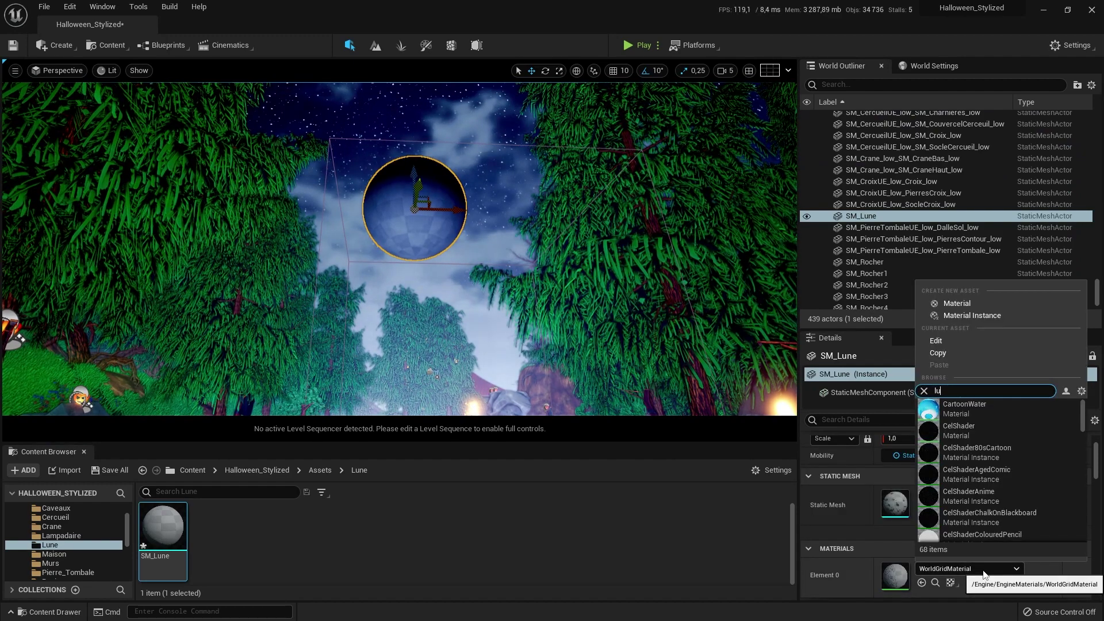
{"action": "type", "text": "ne"}
{"action": "key", "text": "Return"}
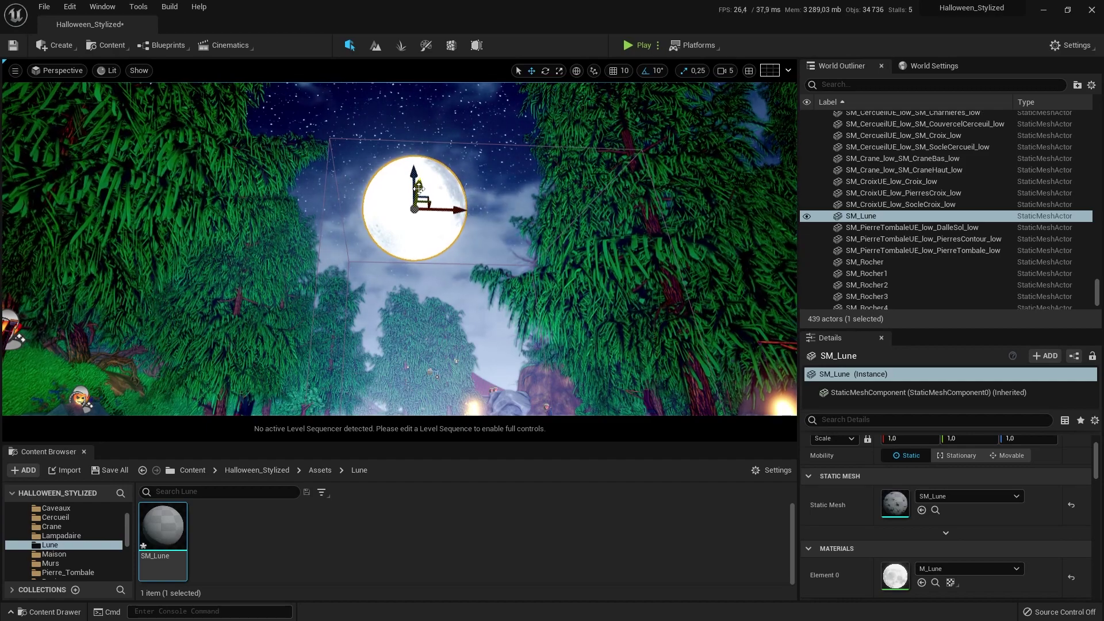
Step: Push SM_Lune far back along the Y axis and position it in the sky above the distant trees
{"action": "left_click_drag", "start_coordinate": [418, 187], "coordinate": [426, 284]}
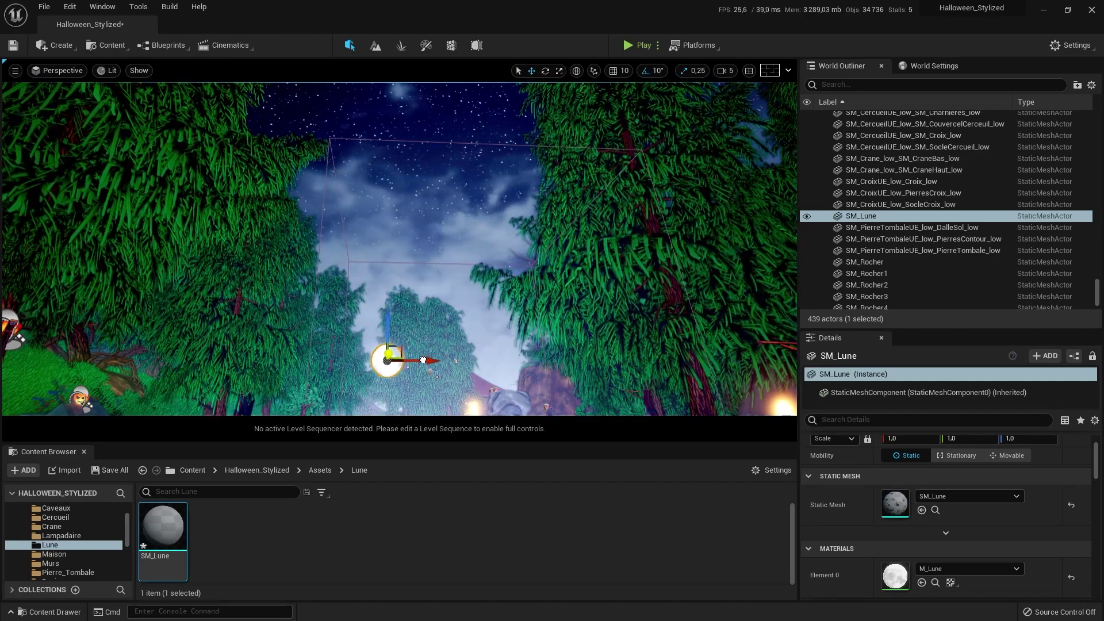
{"action": "key", "text": "w"}
{"action": "right_click_drag", "start_coordinate": [394, 347], "coordinate": [394, 361]}
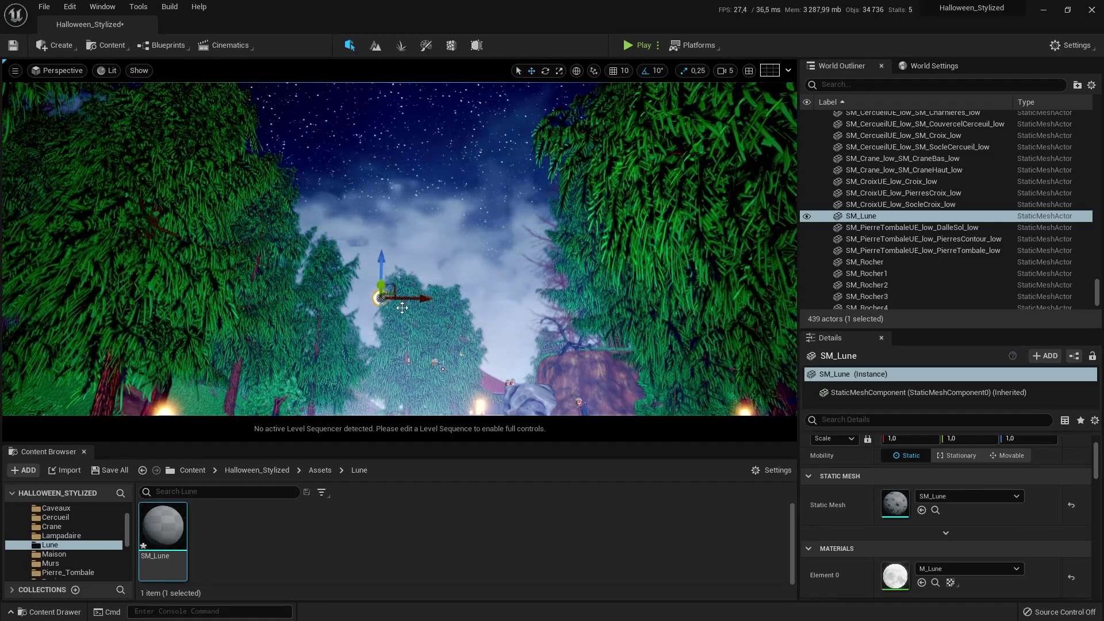
{"action": "key", "text": "f"}
{"action": "key", "text": "w"}
{"action": "mouse_move", "coordinate": [414, 327]}
{"action": "right_mouse_down"}
{"action": "mouse_move", "coordinate": [414, 357]}
{"action": "mouse_move", "coordinate": [414, 327]}
{"action": "right_mouse_up"}
{"action": "key", "text": "s"}
{"action": "right_click_drag", "start_coordinate": [401, 261], "coordinate": [424, 381]}
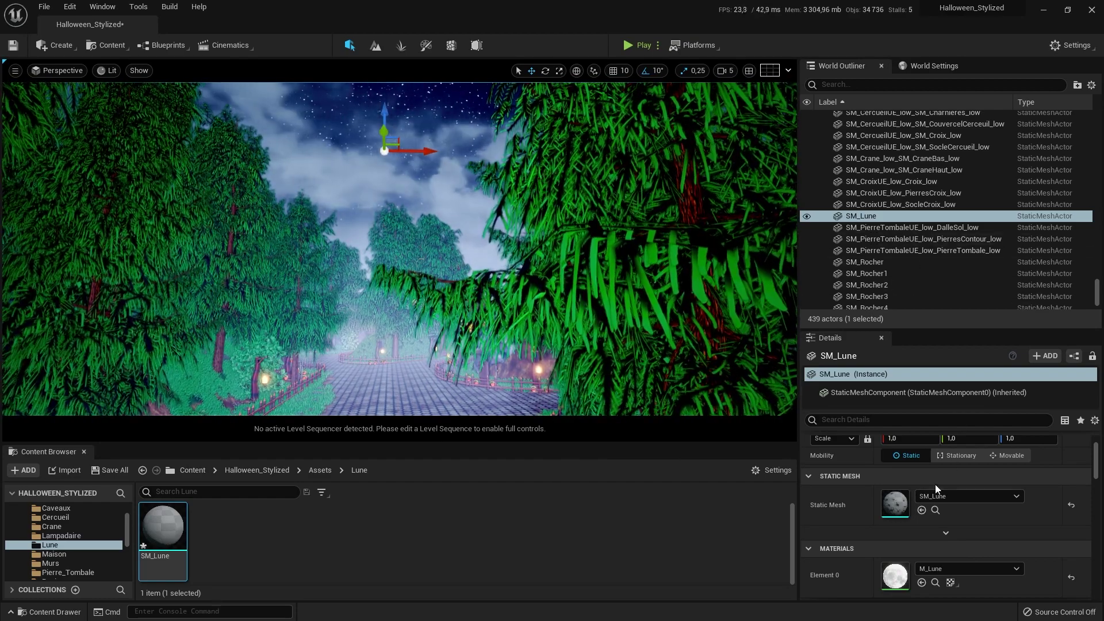
Step: Set SM_Lune's scale to 25 on all axes and reposition it to about Y -100262, Z 44041
{"action": "scroll", "coordinate": [934, 484], "scroll_direction": "up", "scroll_amount": 3}
{"action": "mouse_move", "coordinate": [898, 494]}
{"action": "left_mouse_down"}
{"action": "mouse_move", "coordinate": [919, 493]}
{"action": "mouse_move", "coordinate": [886, 494]}
{"action": "left_mouse_up"}
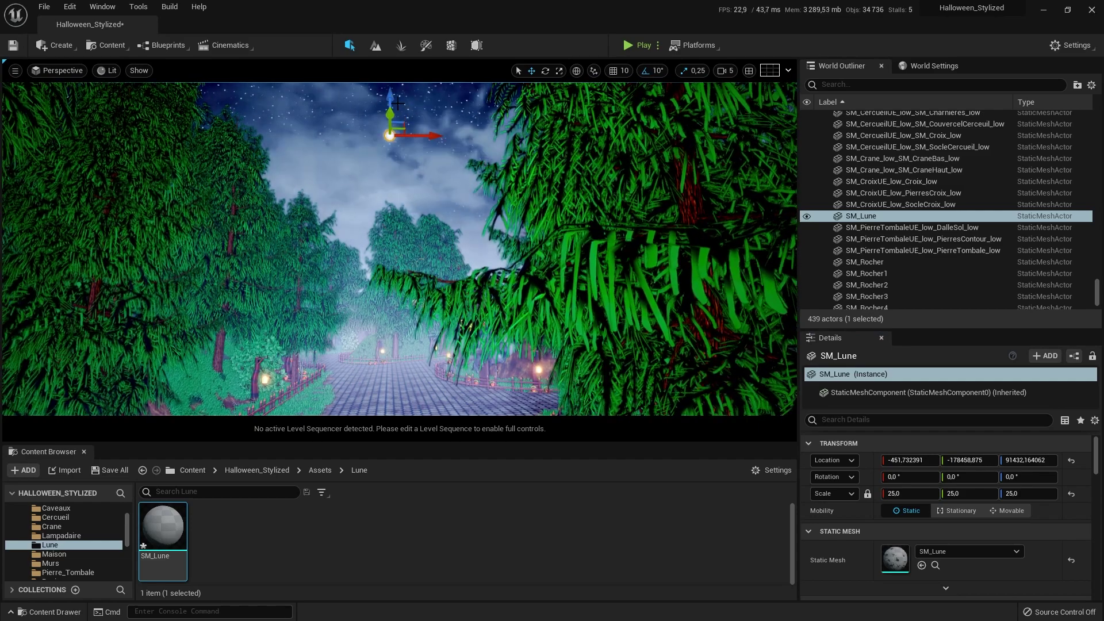
{"action": "left_click_drag", "start_coordinate": [391, 126], "coordinate": [403, 87]}
{"action": "right_click_drag", "start_coordinate": [404, 87], "coordinate": [401, 34]}
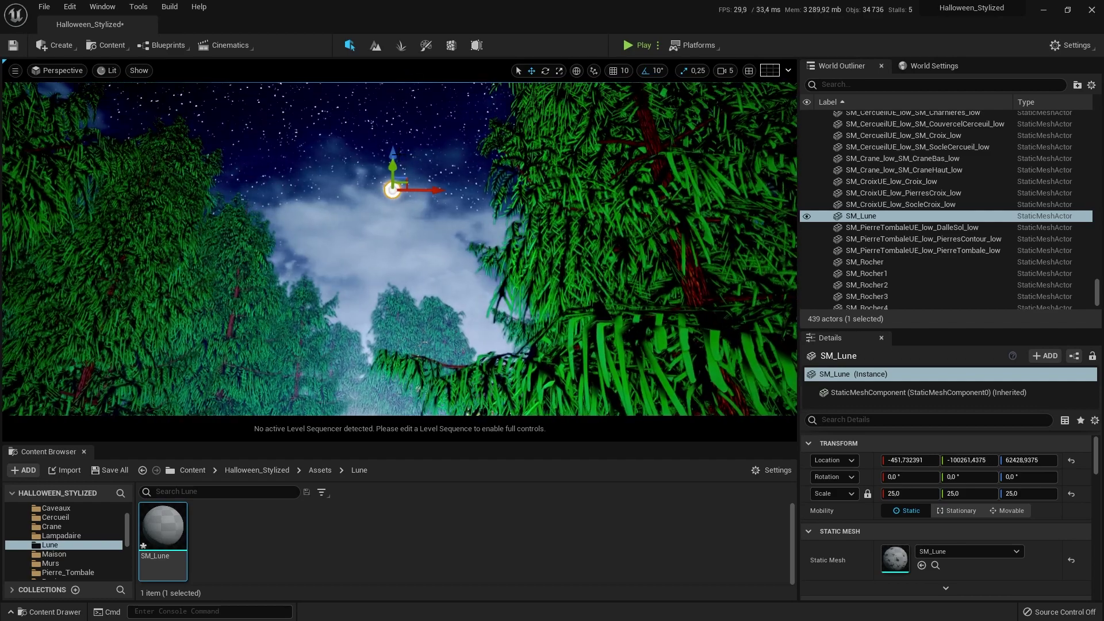
{"action": "left_click_drag", "start_coordinate": [395, 148], "coordinate": [395, 209]}
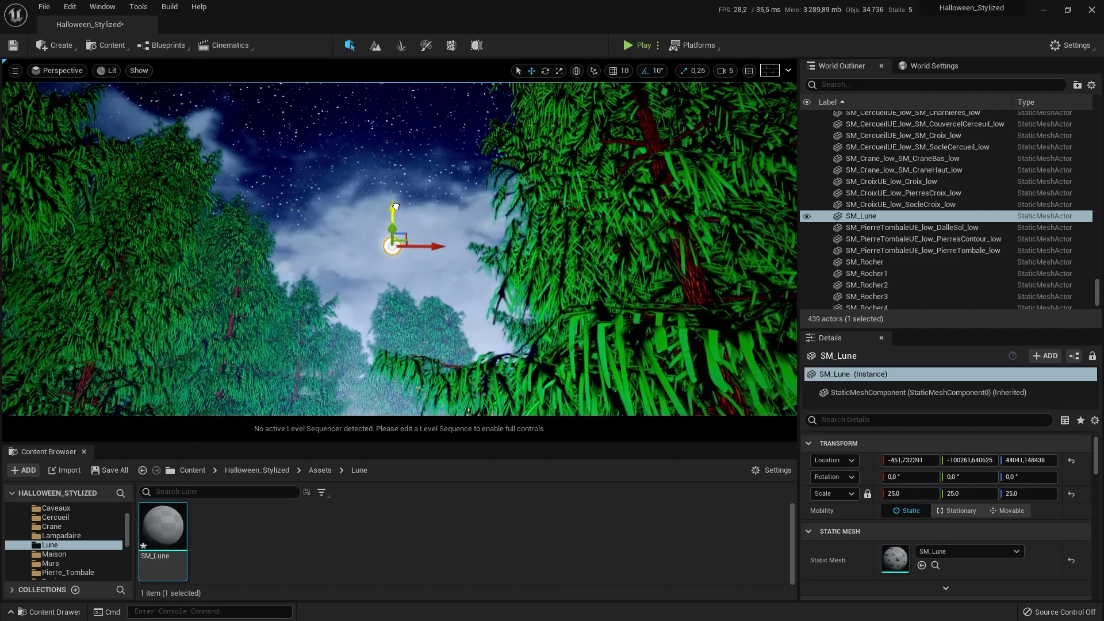
Step: Increase SM_Lune's scale to 125 on all axes and check the moon in the sky with it deselected
{"action": "left_click", "coordinate": [898, 493]}
{"action": "type", "text": "125"}
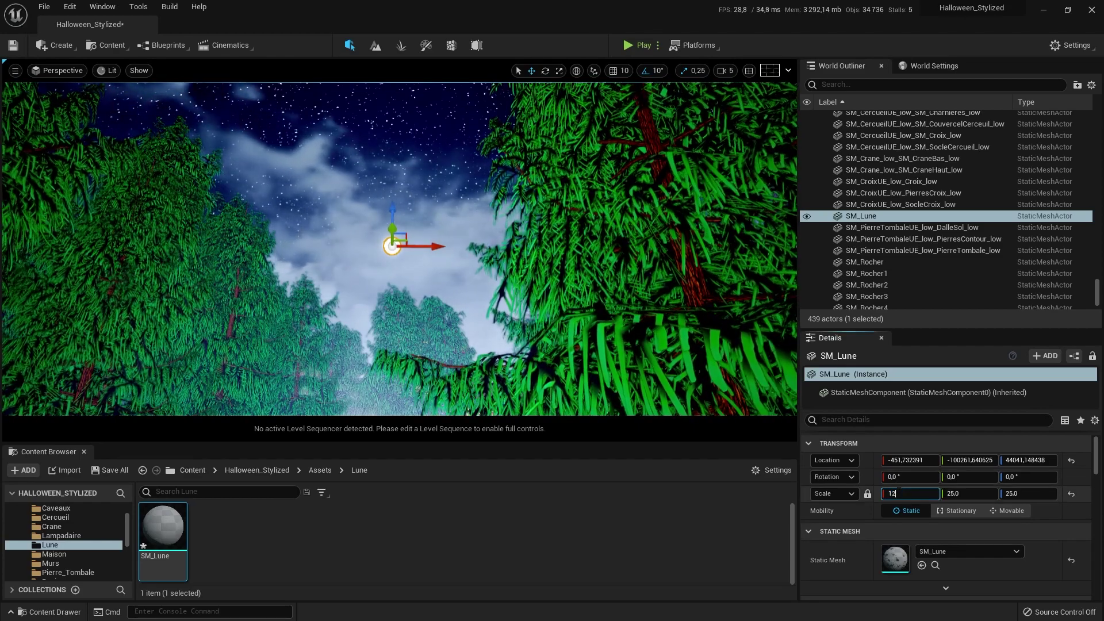
{"action": "key", "text": "Return"}
{"action": "left_click", "coordinate": [438, 194]}
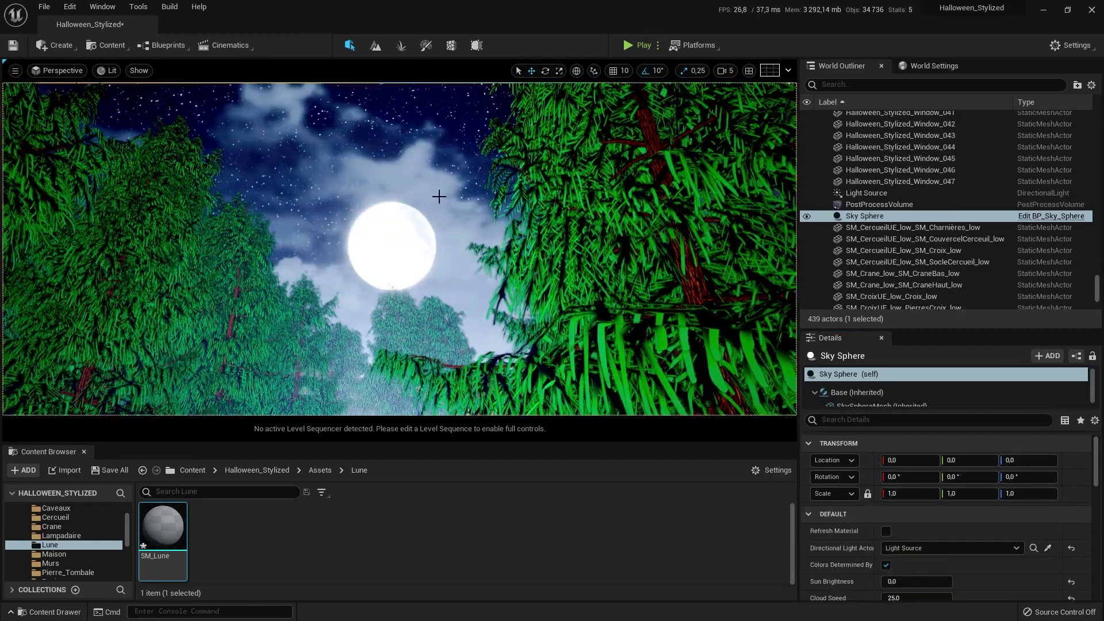
{"action": "right_click_drag", "start_coordinate": [439, 194], "coordinate": [389, 198]}
Step: Open SM_Lune's M_Lune material, set the constant feeding the emissive Multiply node to 2, then save and close the material
{"action": "left_click", "coordinate": [388, 199]}
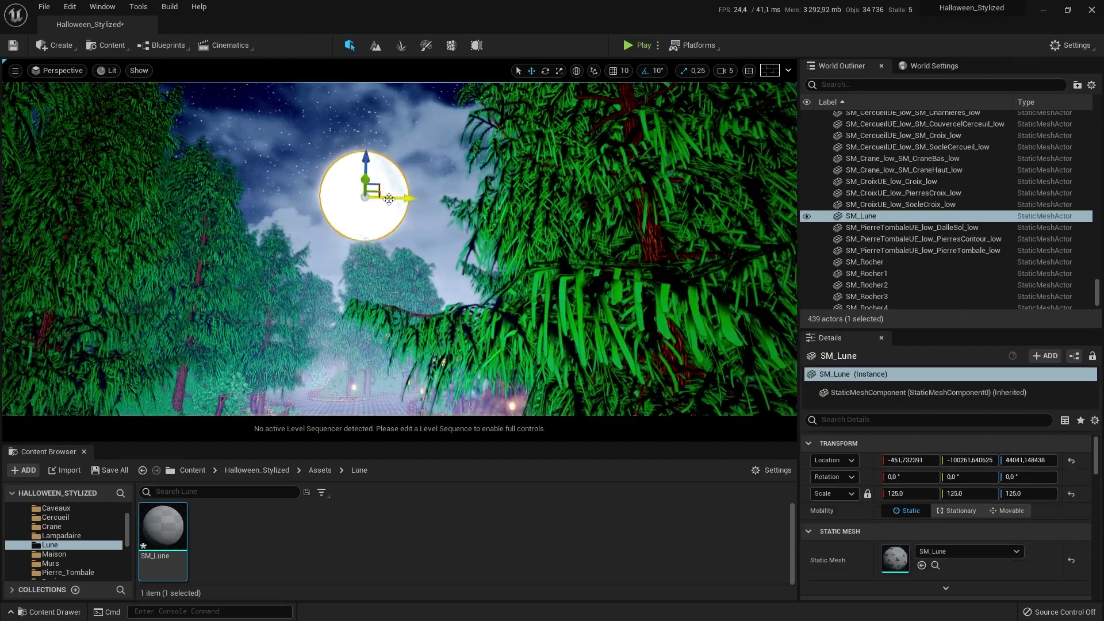
{"action": "scroll", "coordinate": [946, 559], "scroll_direction": "down", "scroll_amount": 2}
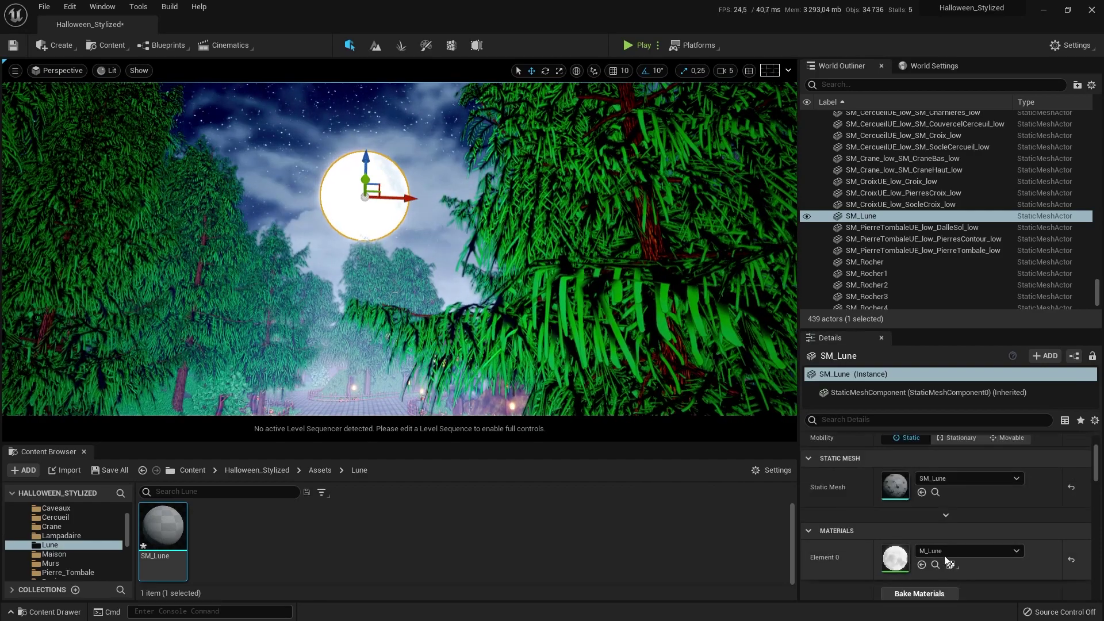
{"action": "double_click", "coordinate": [895, 558]}
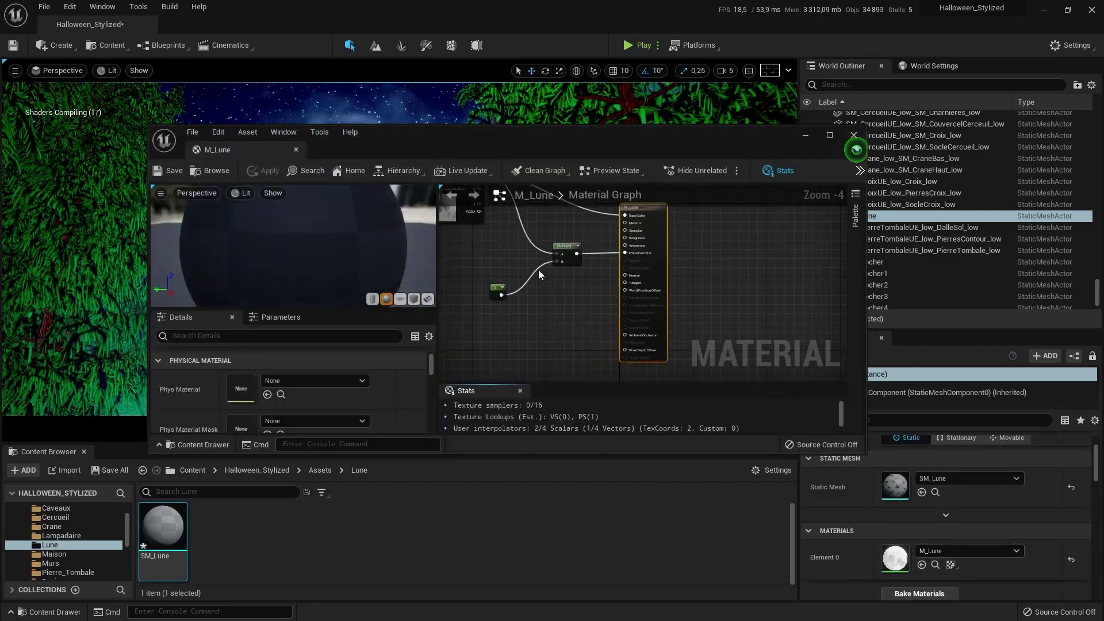
{"action": "left_click", "coordinate": [496, 288]}
{"action": "left_click", "coordinate": [269, 377]}
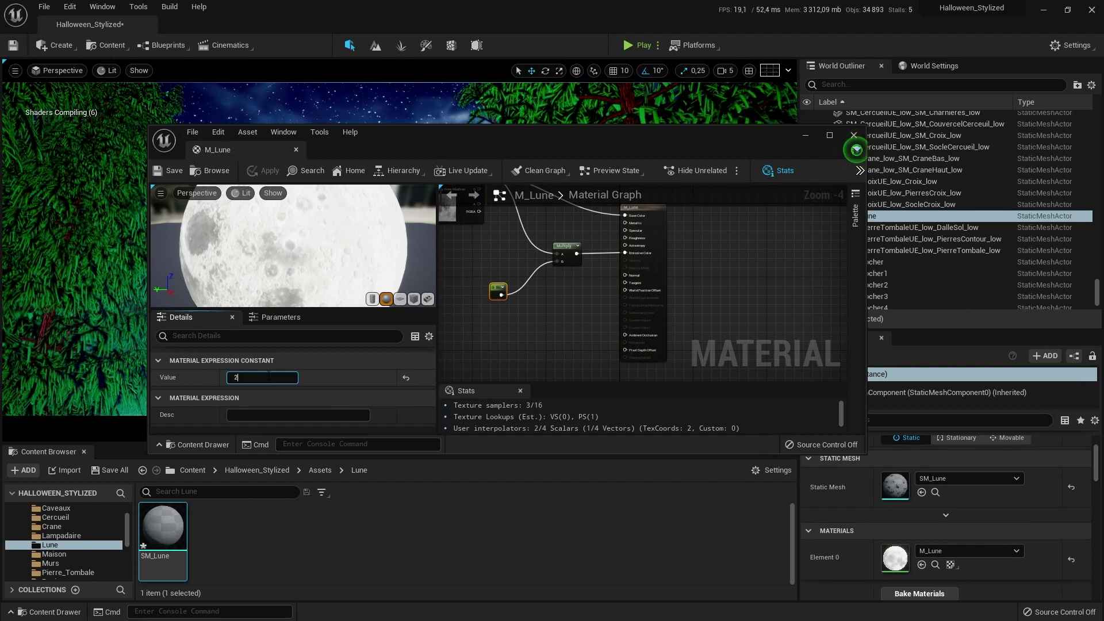
{"action": "type", "text": "2"}
{"action": "key", "text": "Return"}
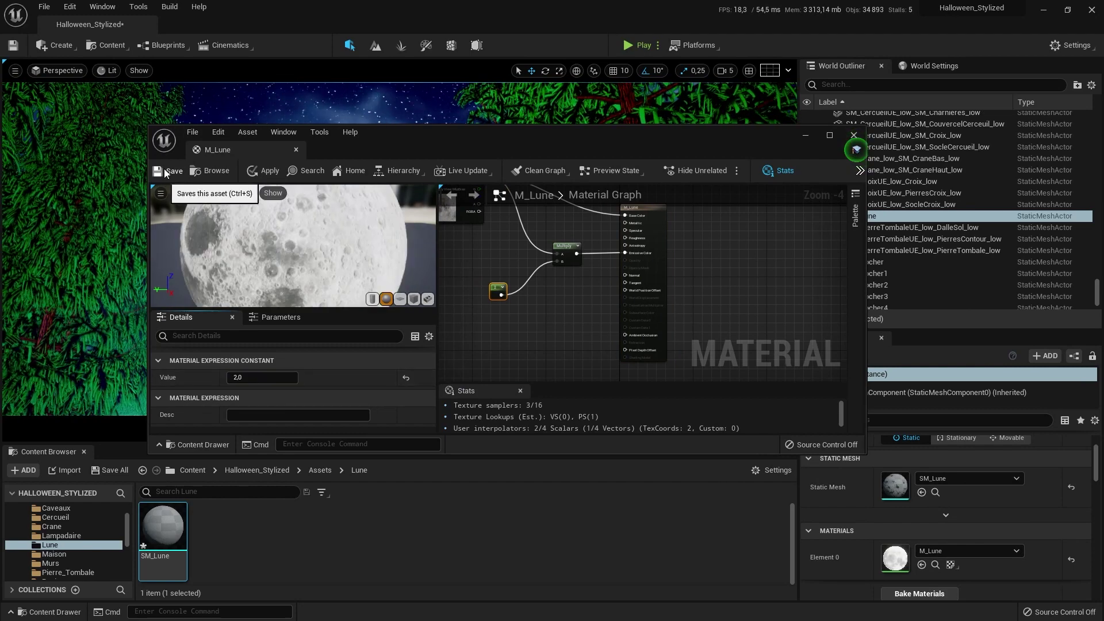
{"action": "left_click", "coordinate": [165, 173]}
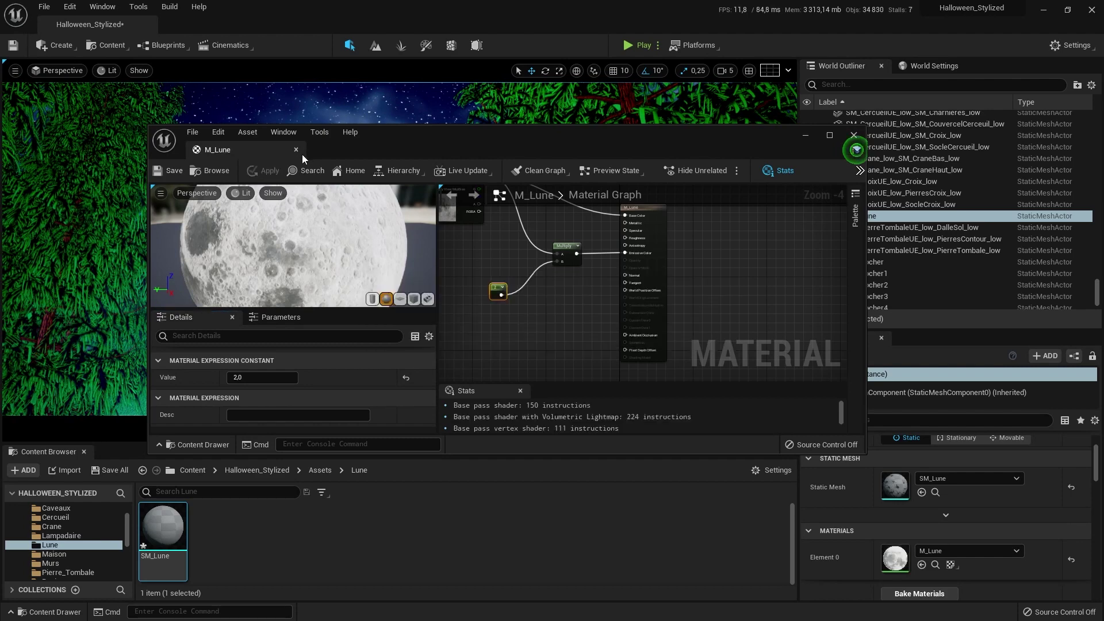
{"action": "left_click", "coordinate": [296, 150]}
Step: Reselect SM_Lune from farther down the road and reposition it partly behind the treetops at the road's end
{"action": "left_click", "coordinate": [416, 229]}
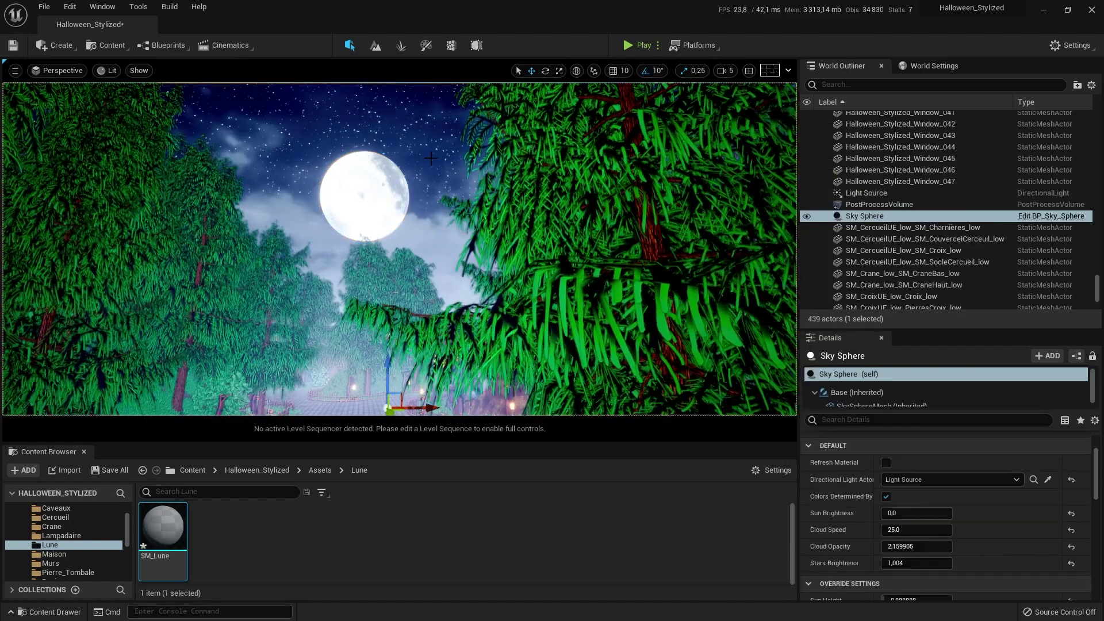
{"action": "right_click_drag", "start_coordinate": [419, 230], "coordinate": [408, 157]}
{"action": "key", "text": "s"}
{"action": "left_click", "coordinate": [409, 156]}
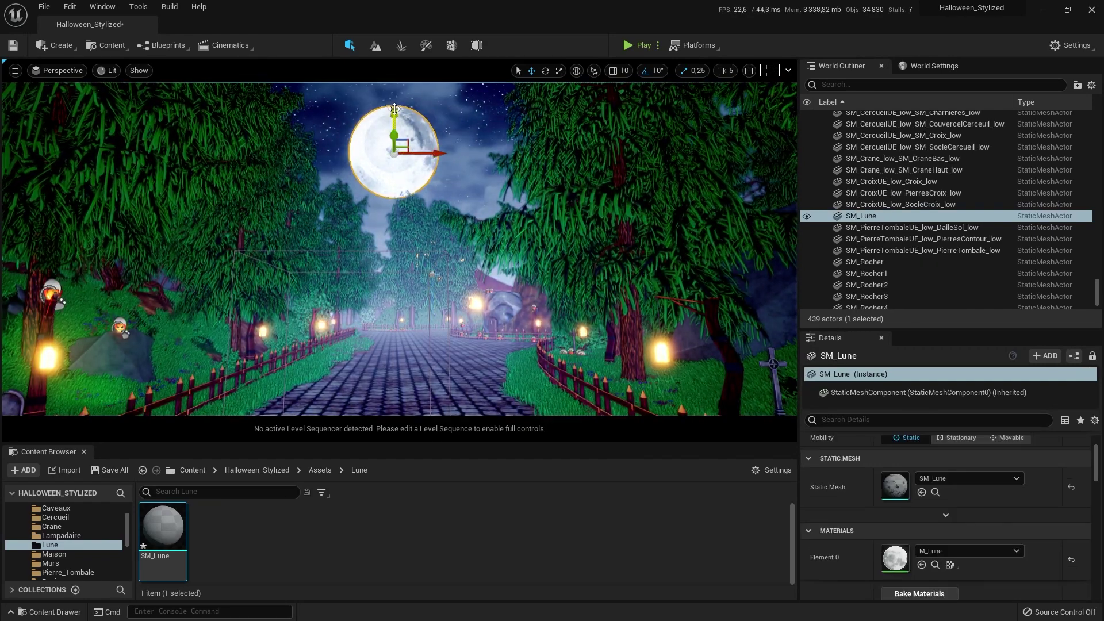
{"action": "left_click_drag", "start_coordinate": [394, 112], "coordinate": [393, 66]}
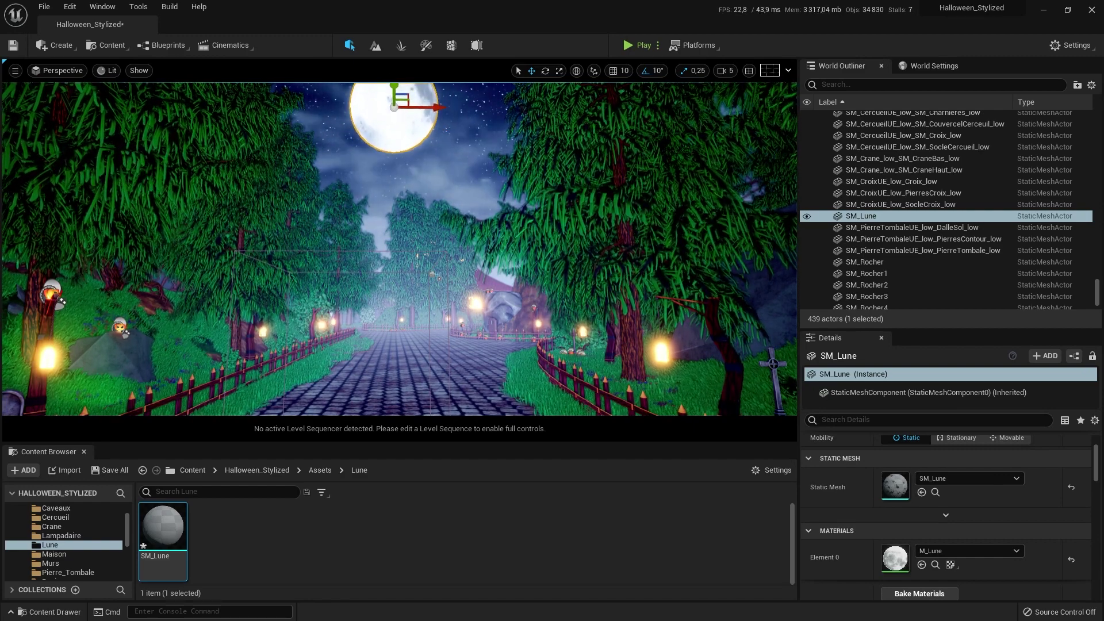
{"action": "right_click_drag", "start_coordinate": [419, 119], "coordinate": [418, 80]}
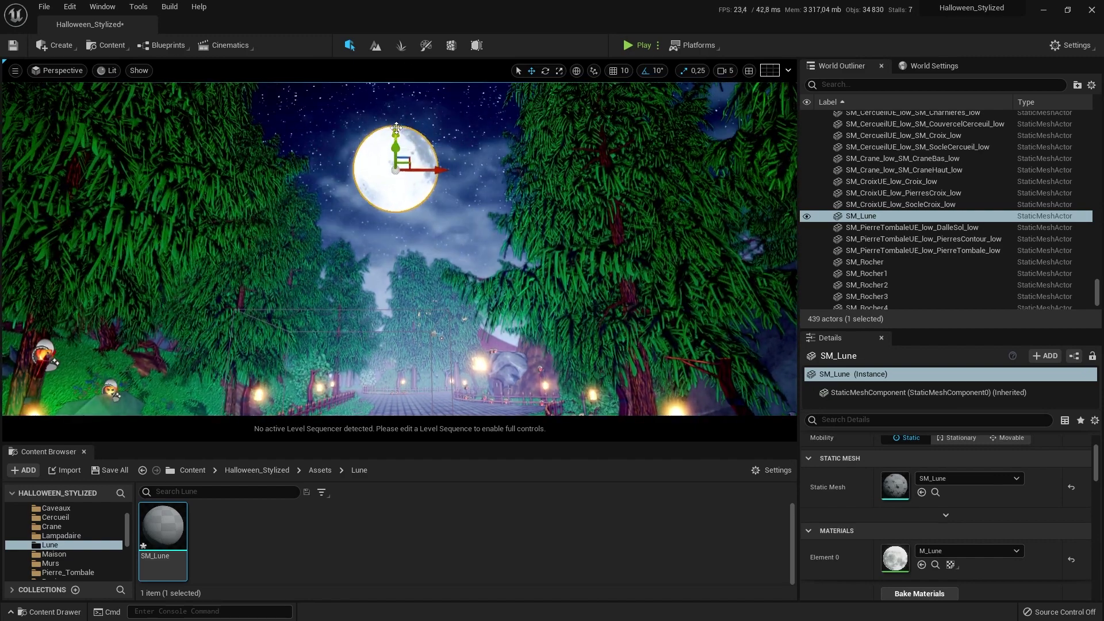
{"action": "left_click_drag", "start_coordinate": [396, 132], "coordinate": [396, 161]}
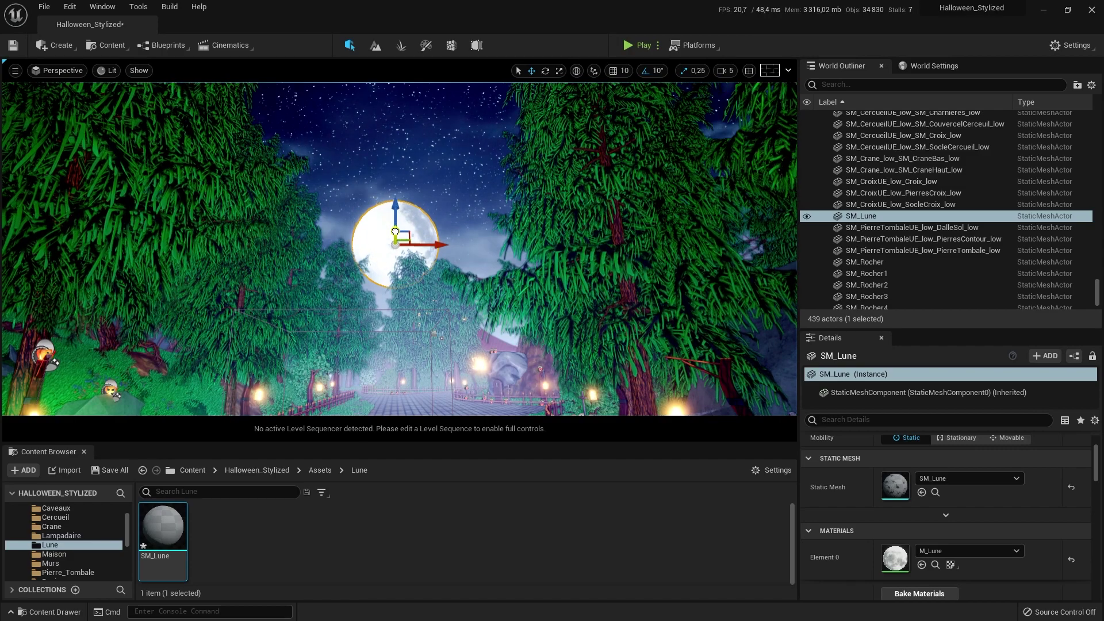
Step: Set SM_Lune's scale to 100 on all axes and check the deselected moon from the road
{"action": "scroll", "coordinate": [944, 482], "scroll_direction": "up", "scroll_amount": 1}
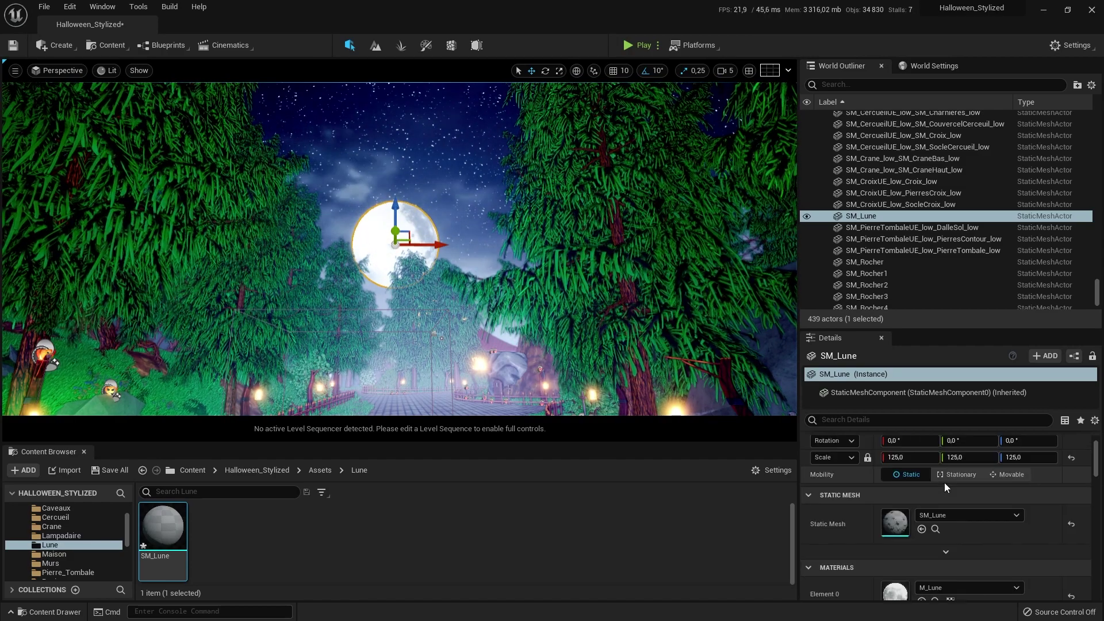
{"action": "left_click", "coordinate": [906, 457]}
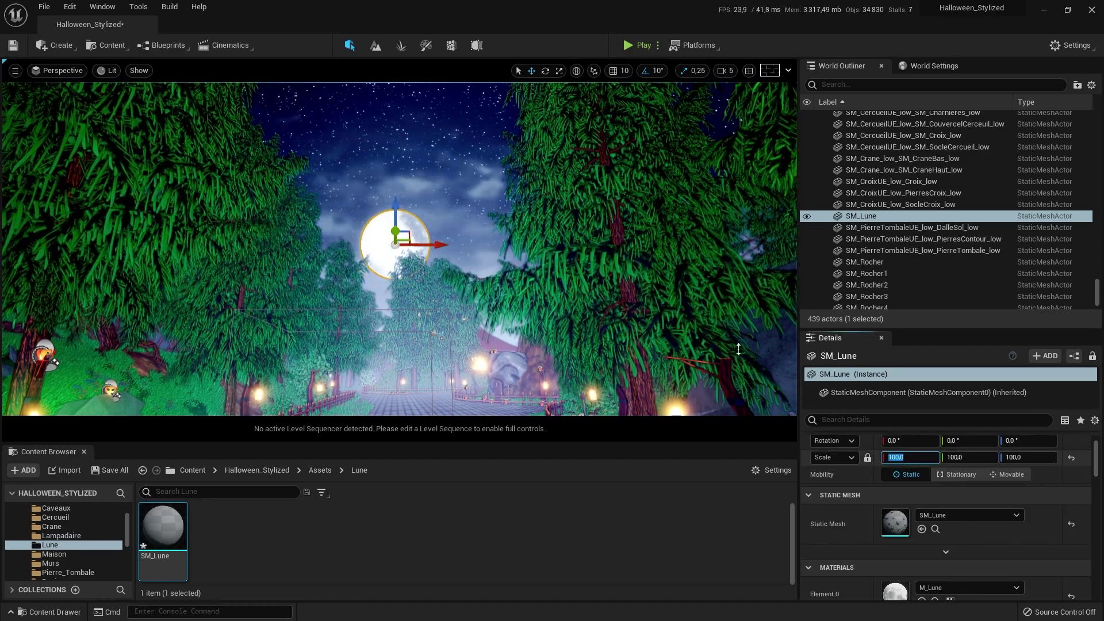
{"action": "left_click", "coordinate": [463, 232]}
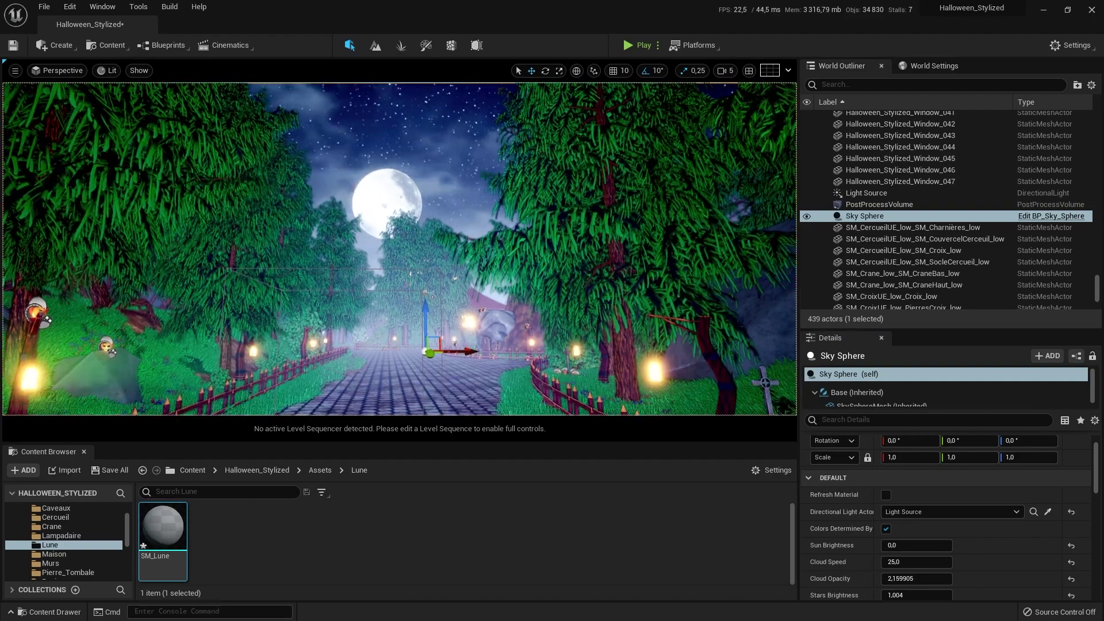
{"action": "key", "text": "q"}
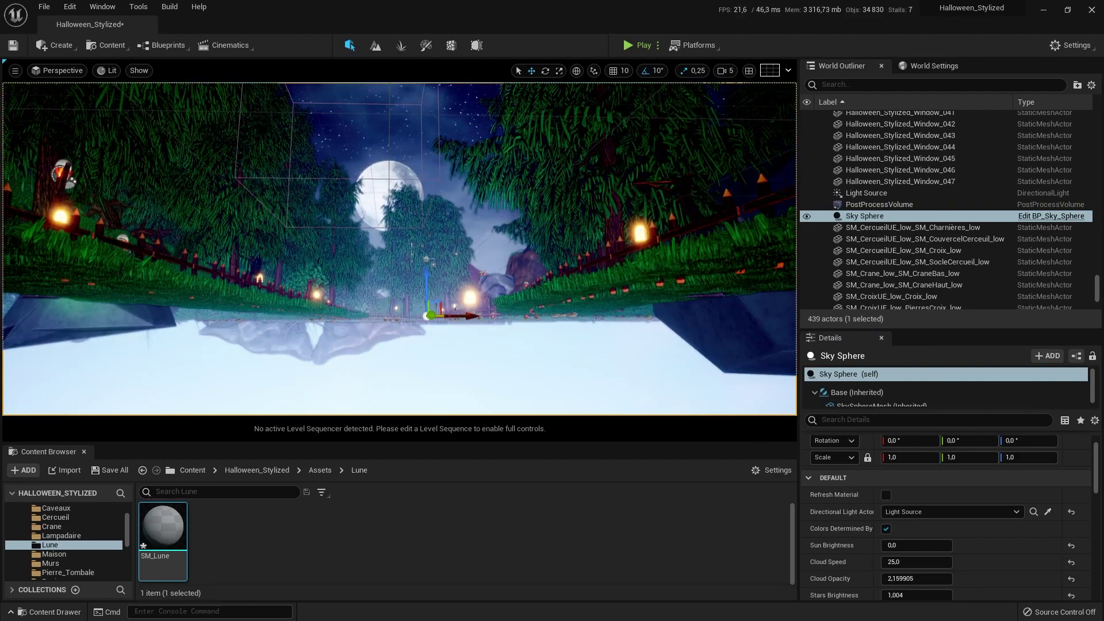